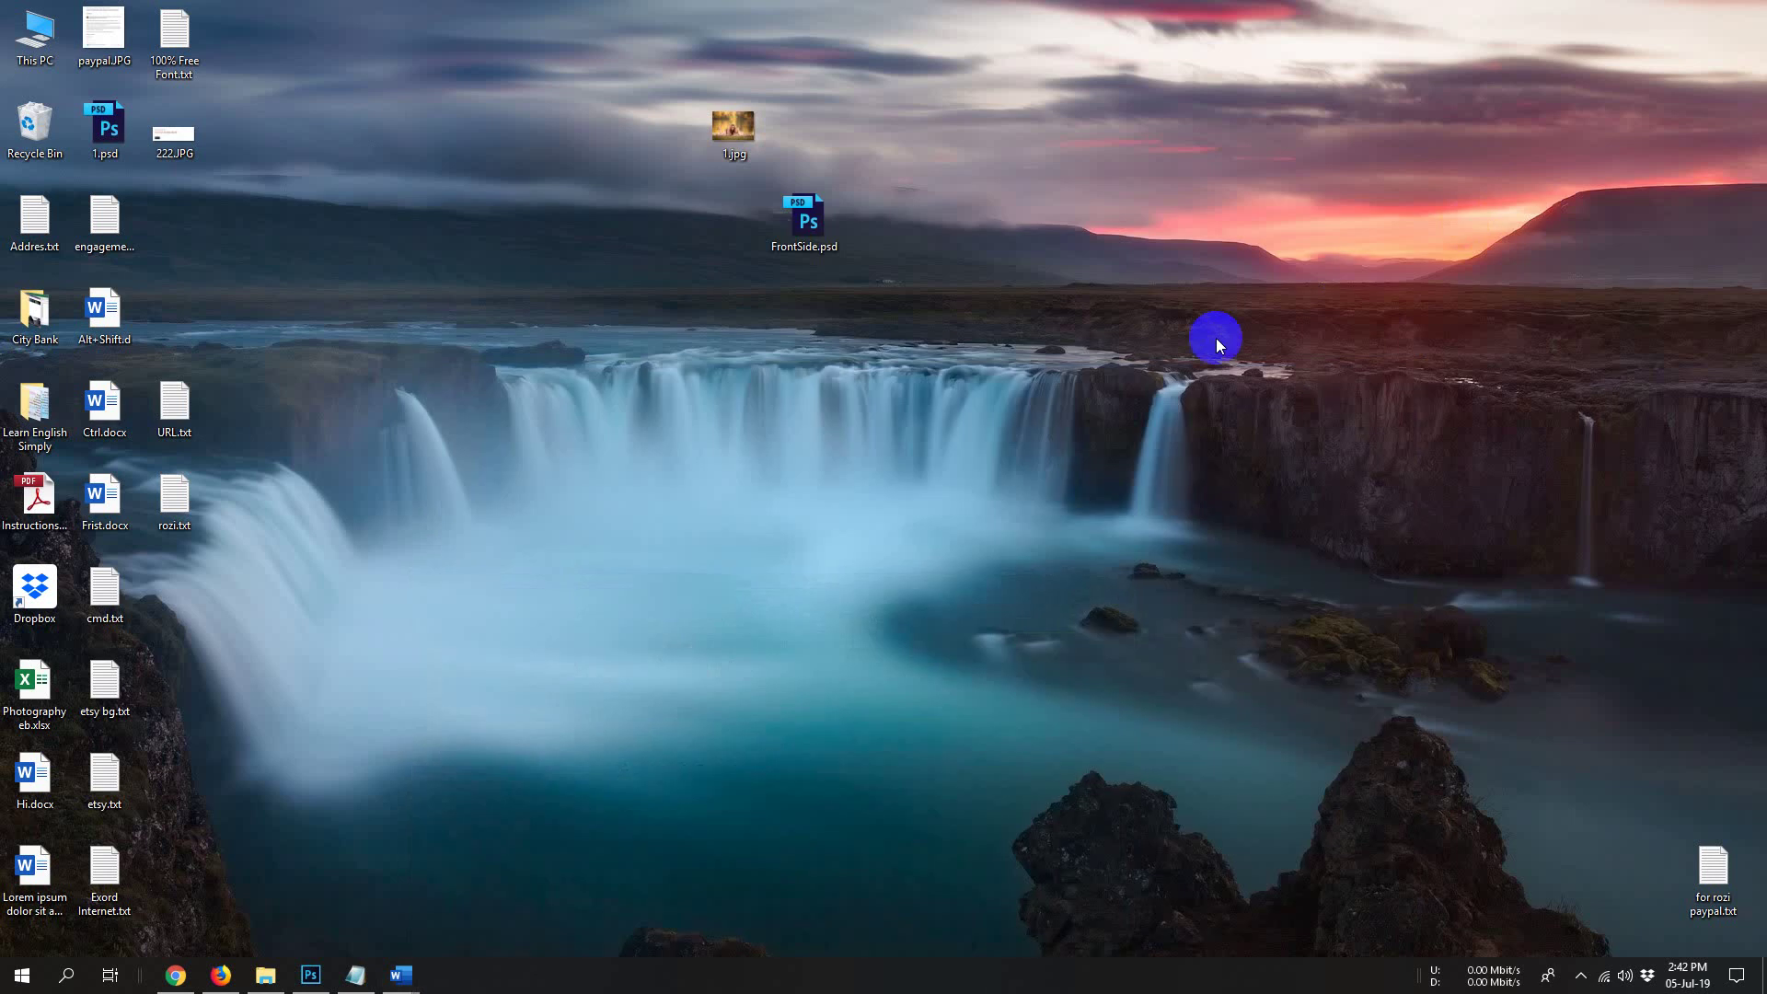
Open FrontSide.psd from the desktop and place 1.jpg as an embedded image directly above the Your Image Here layer
double_click(815, 245)
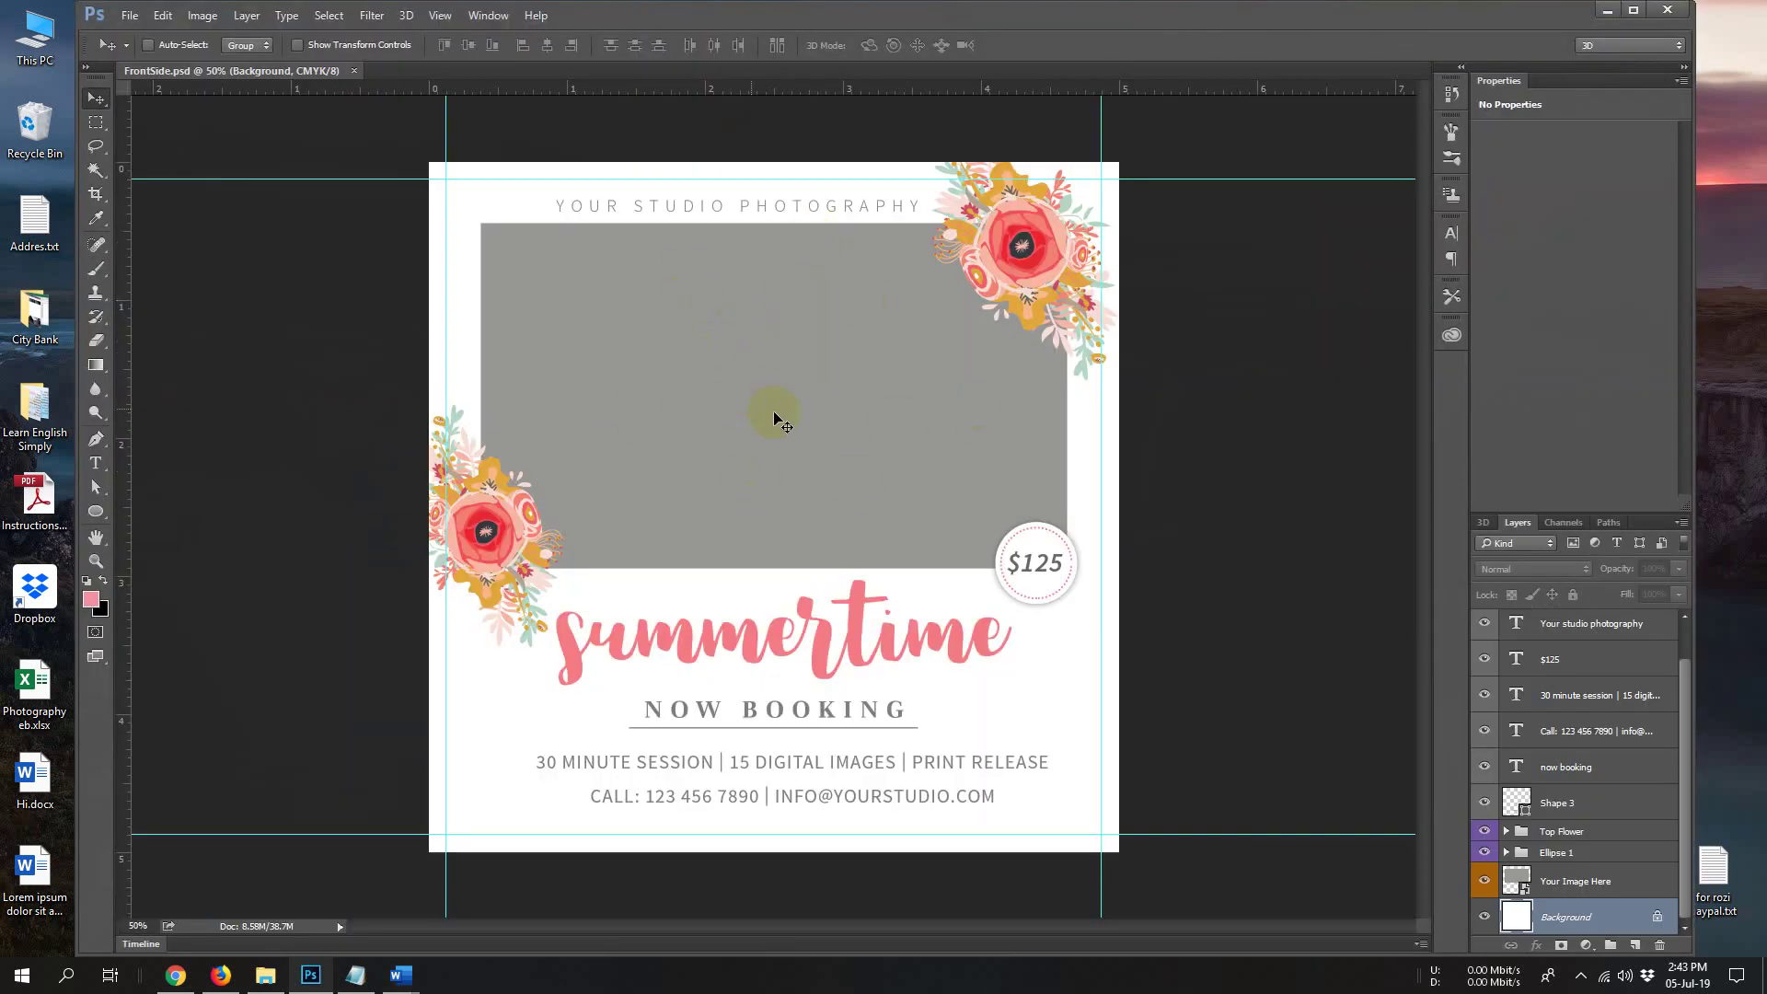
click(1600, 884)
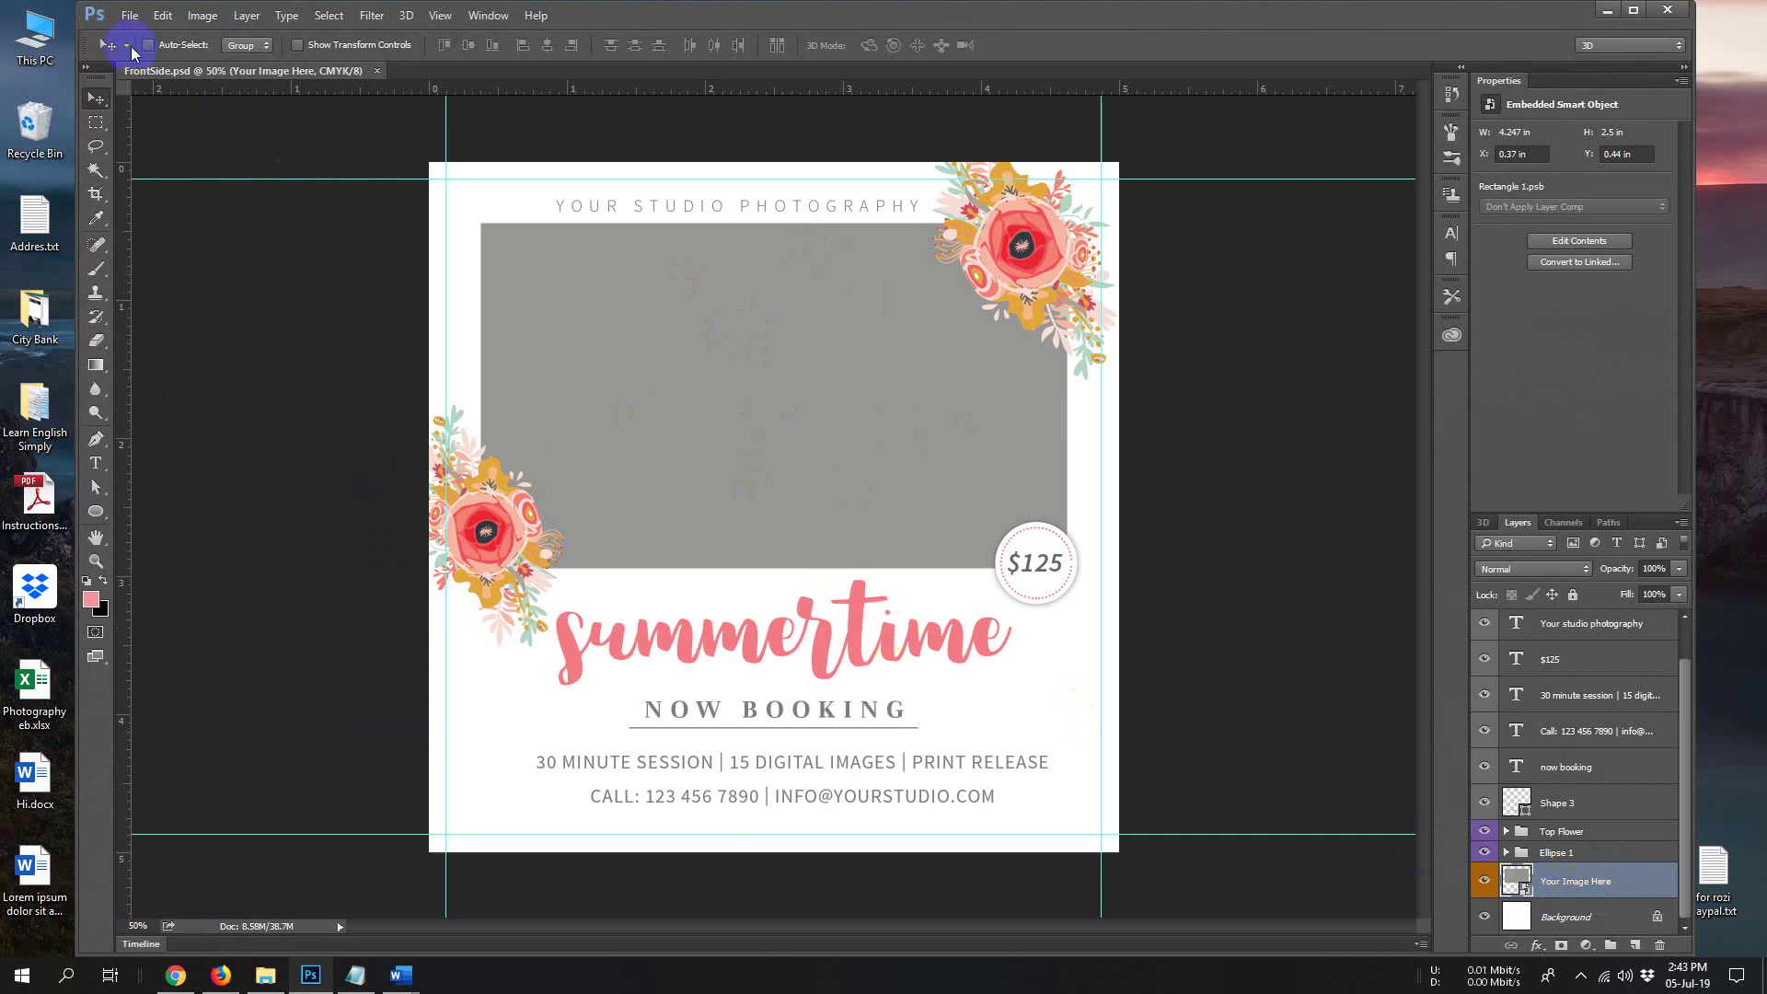
click(132, 25)
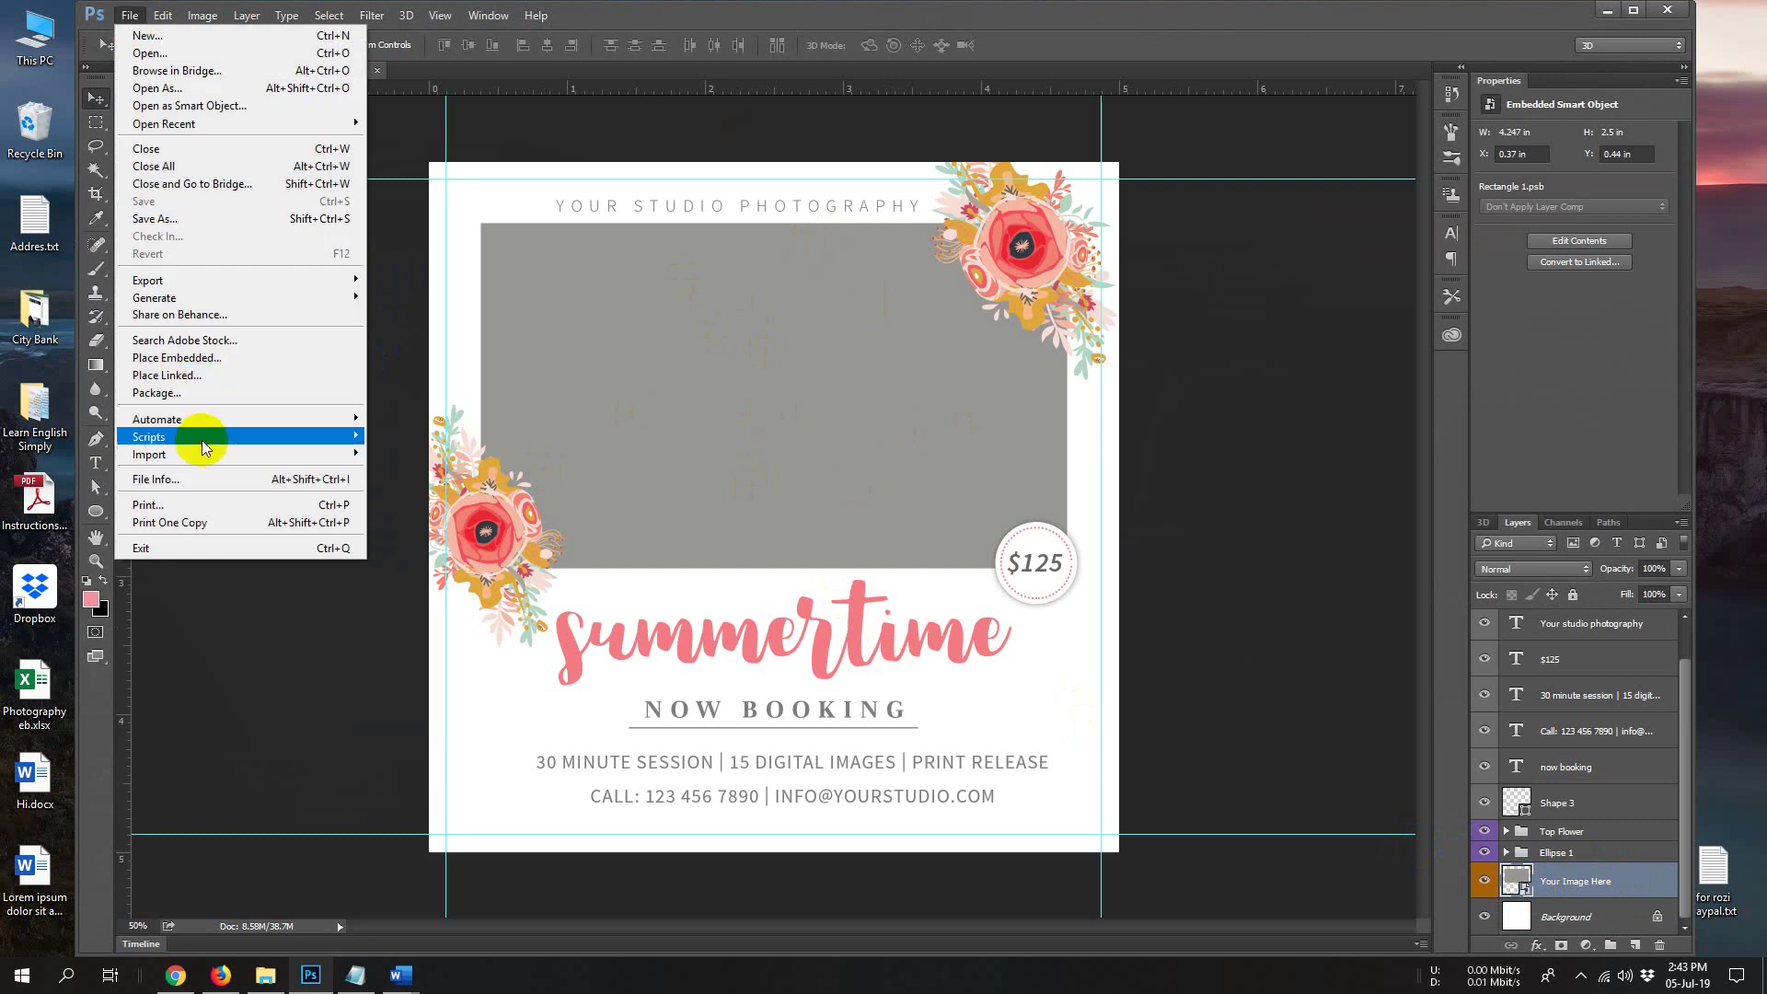
click(190, 360)
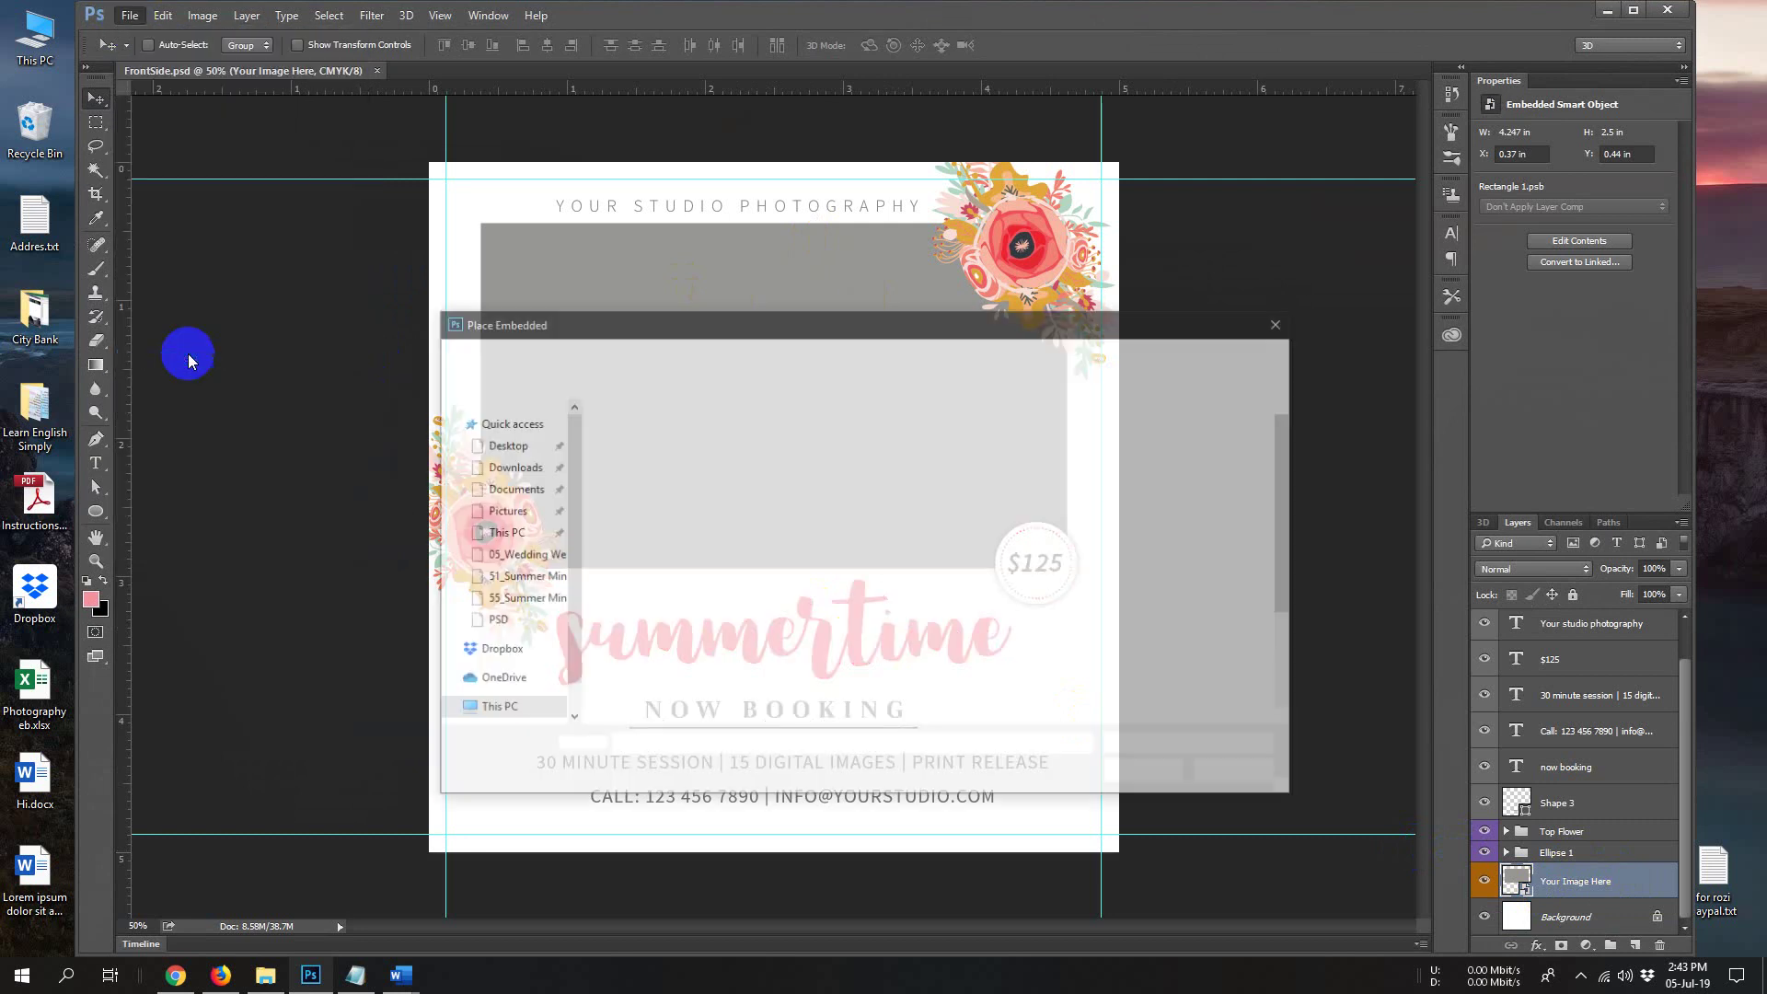
click(854, 473)
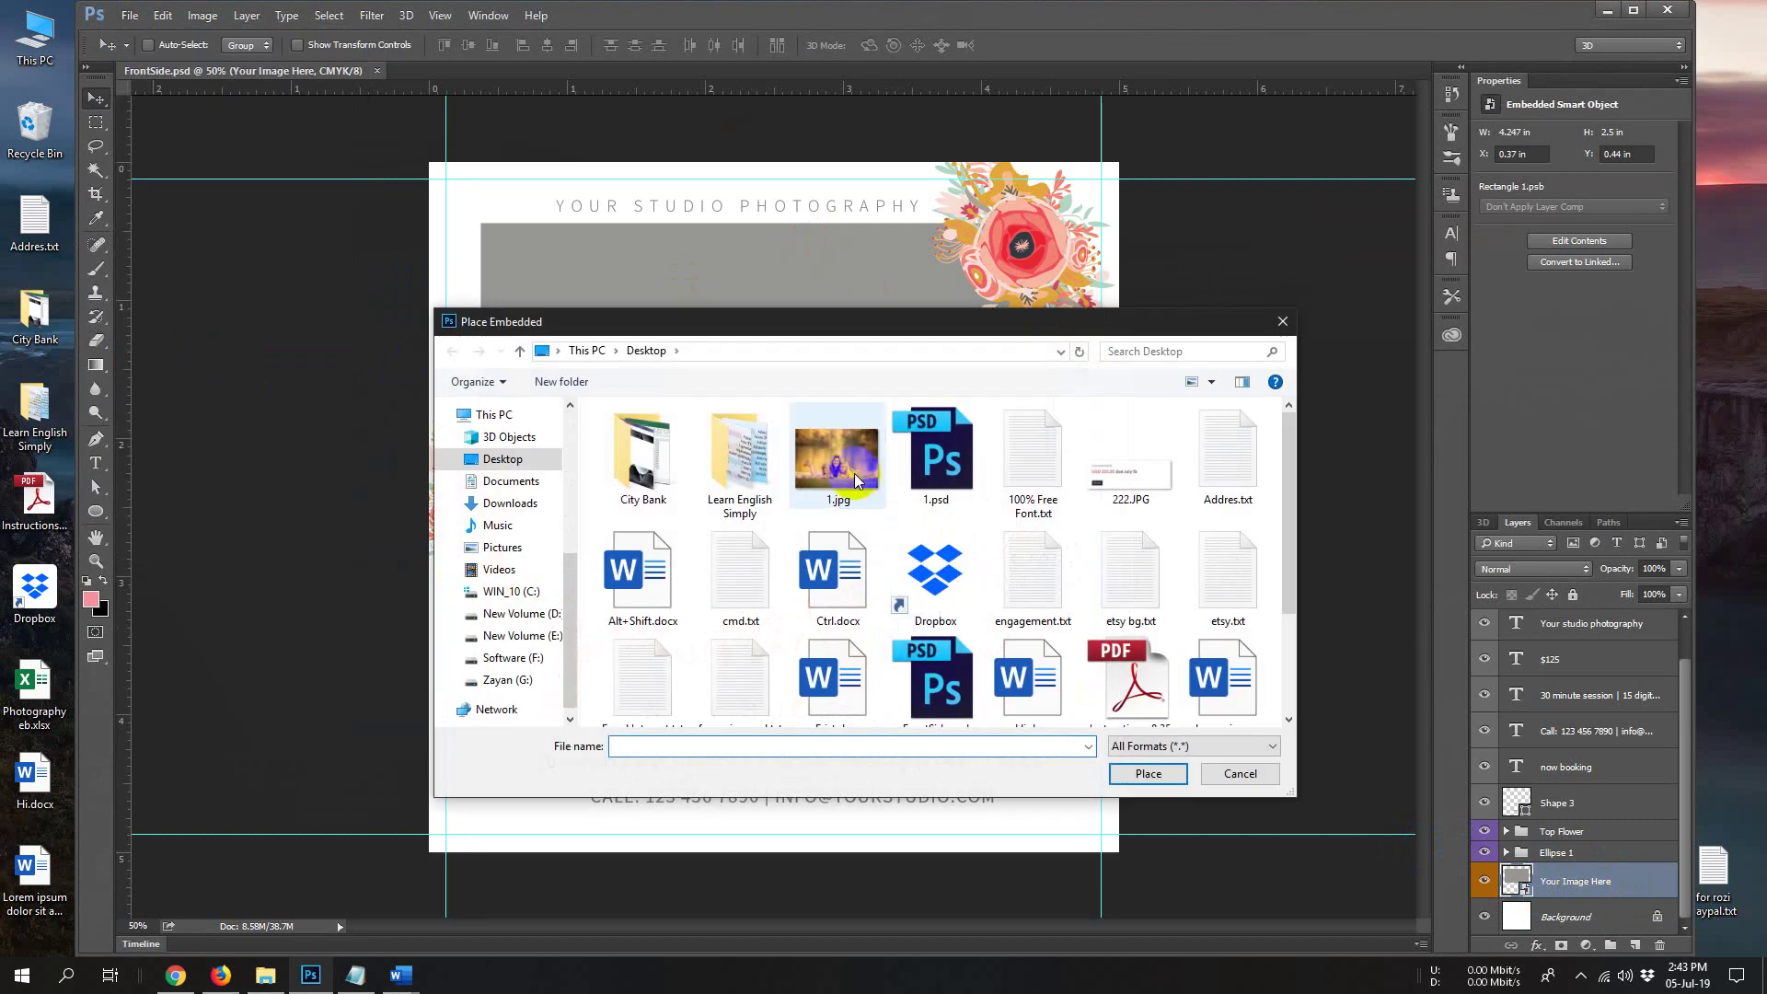
click(1148, 775)
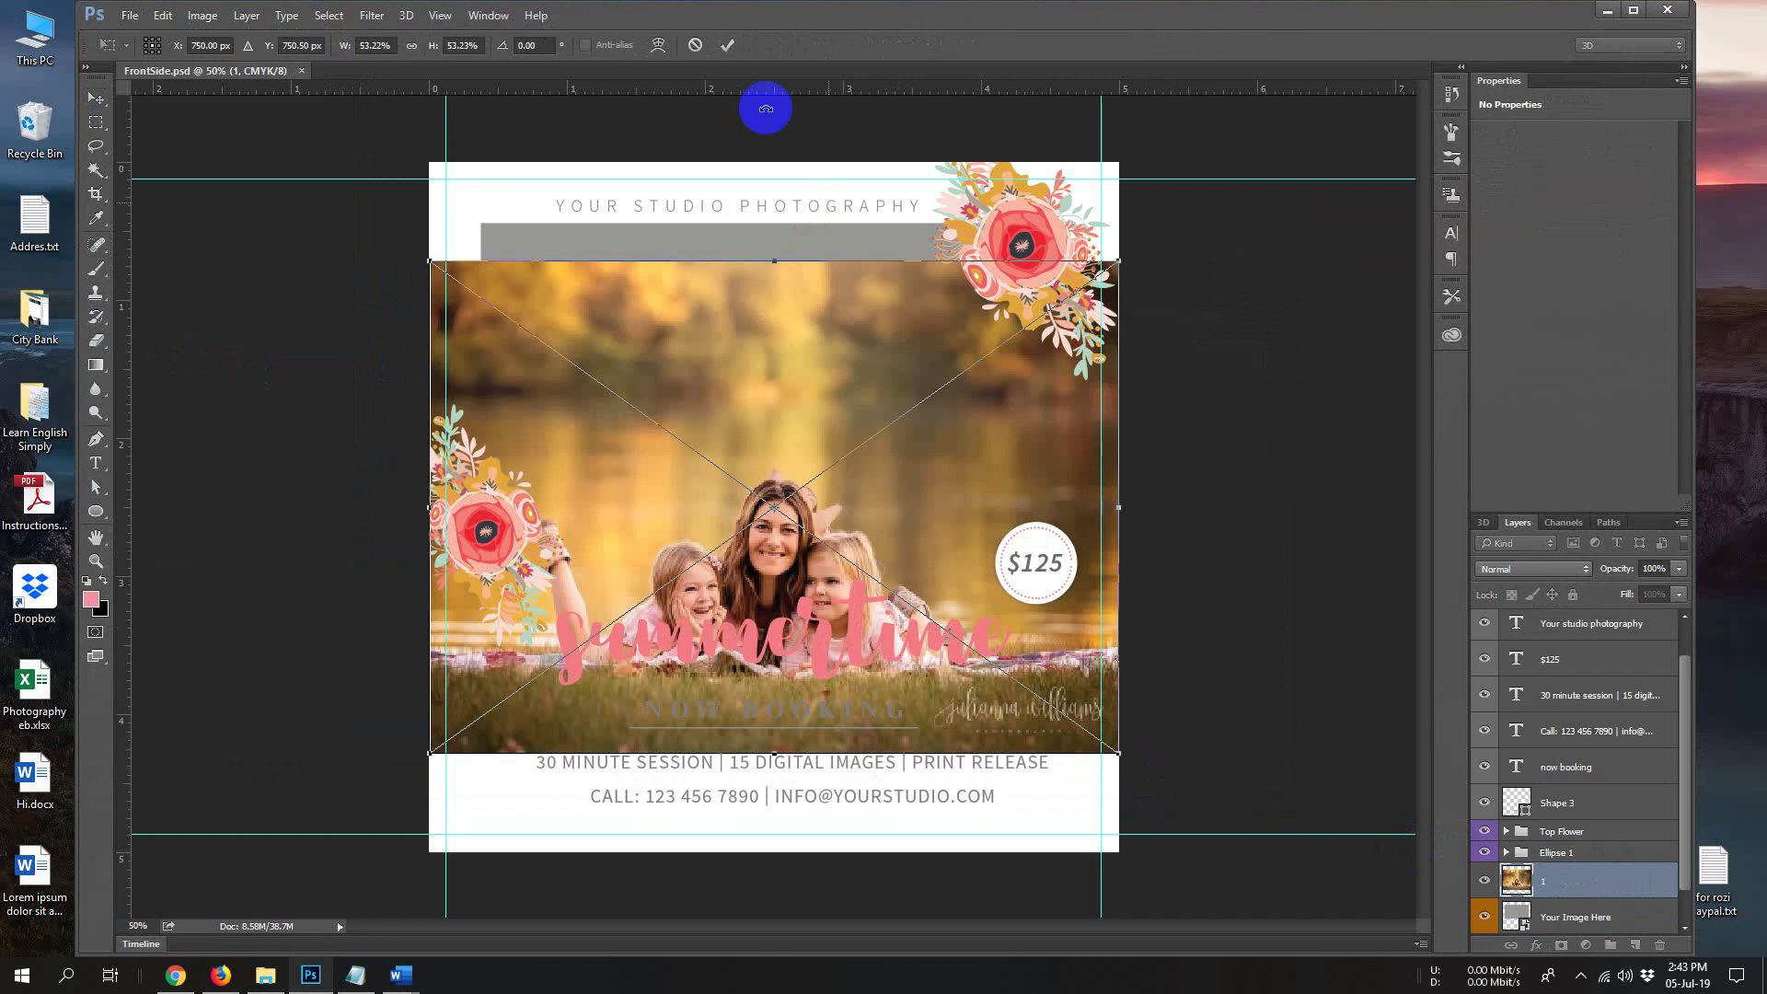
click(727, 46)
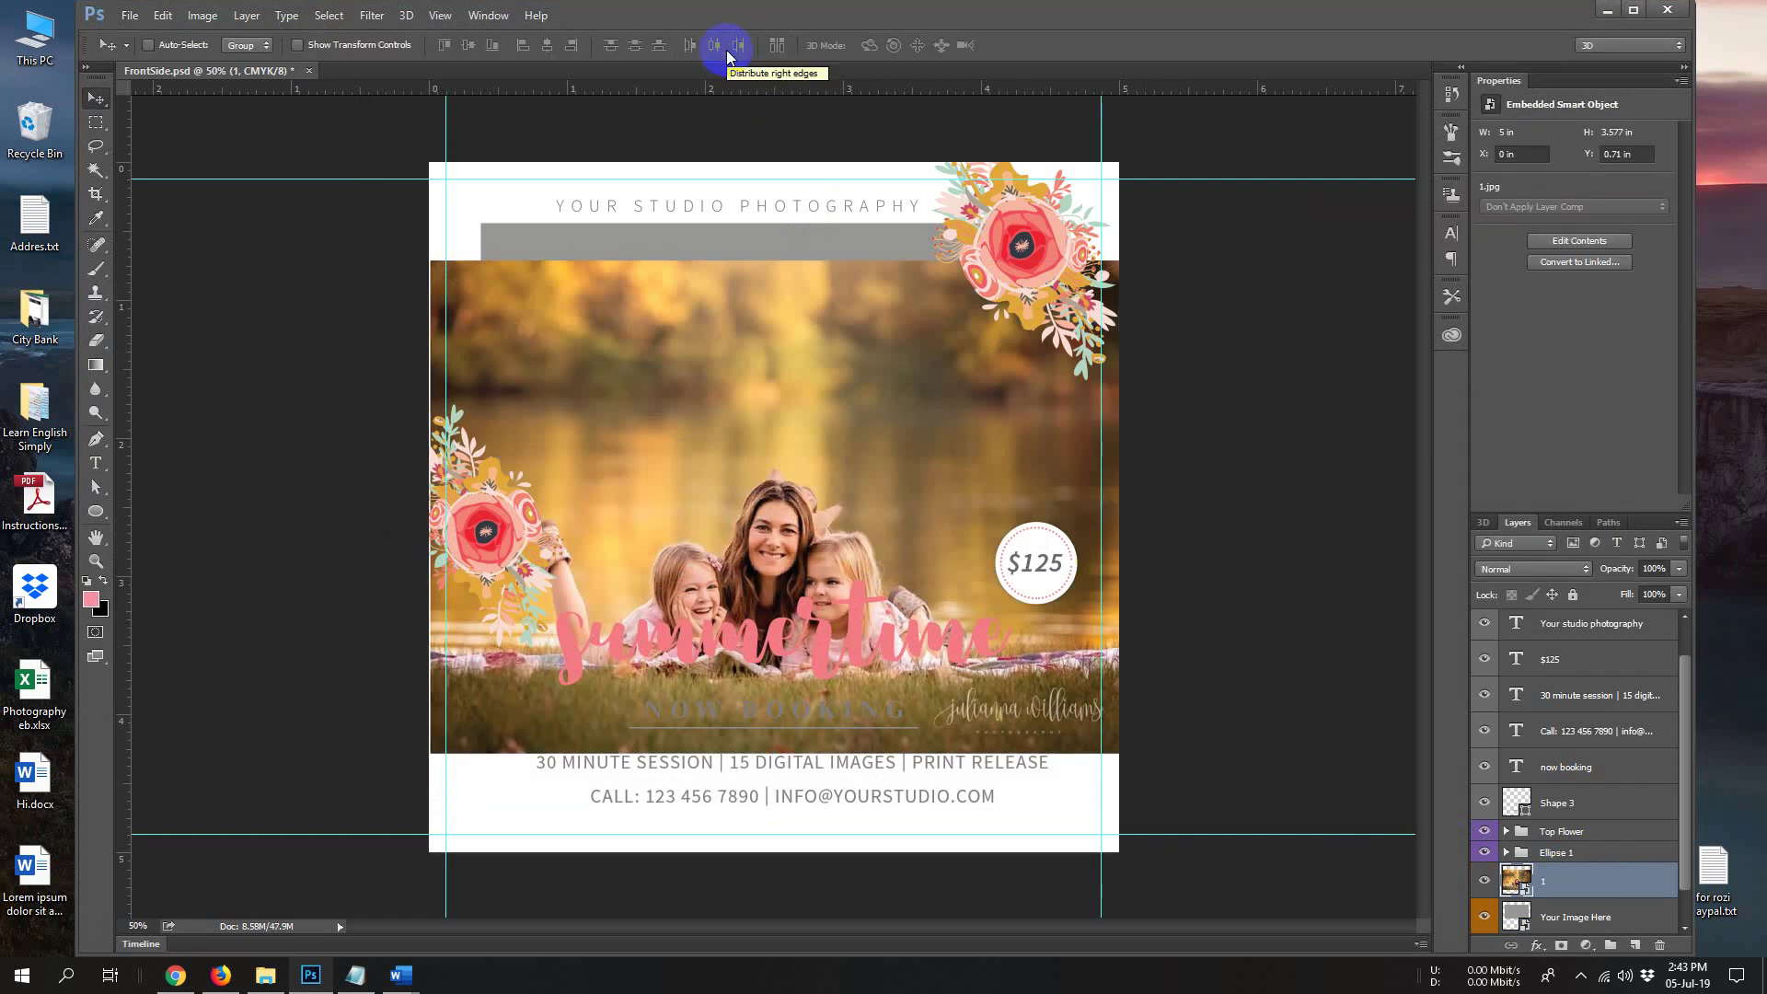
Create a clipping mask so the placed photo is clipped to the Your Image Here layer
right_click(1577, 886)
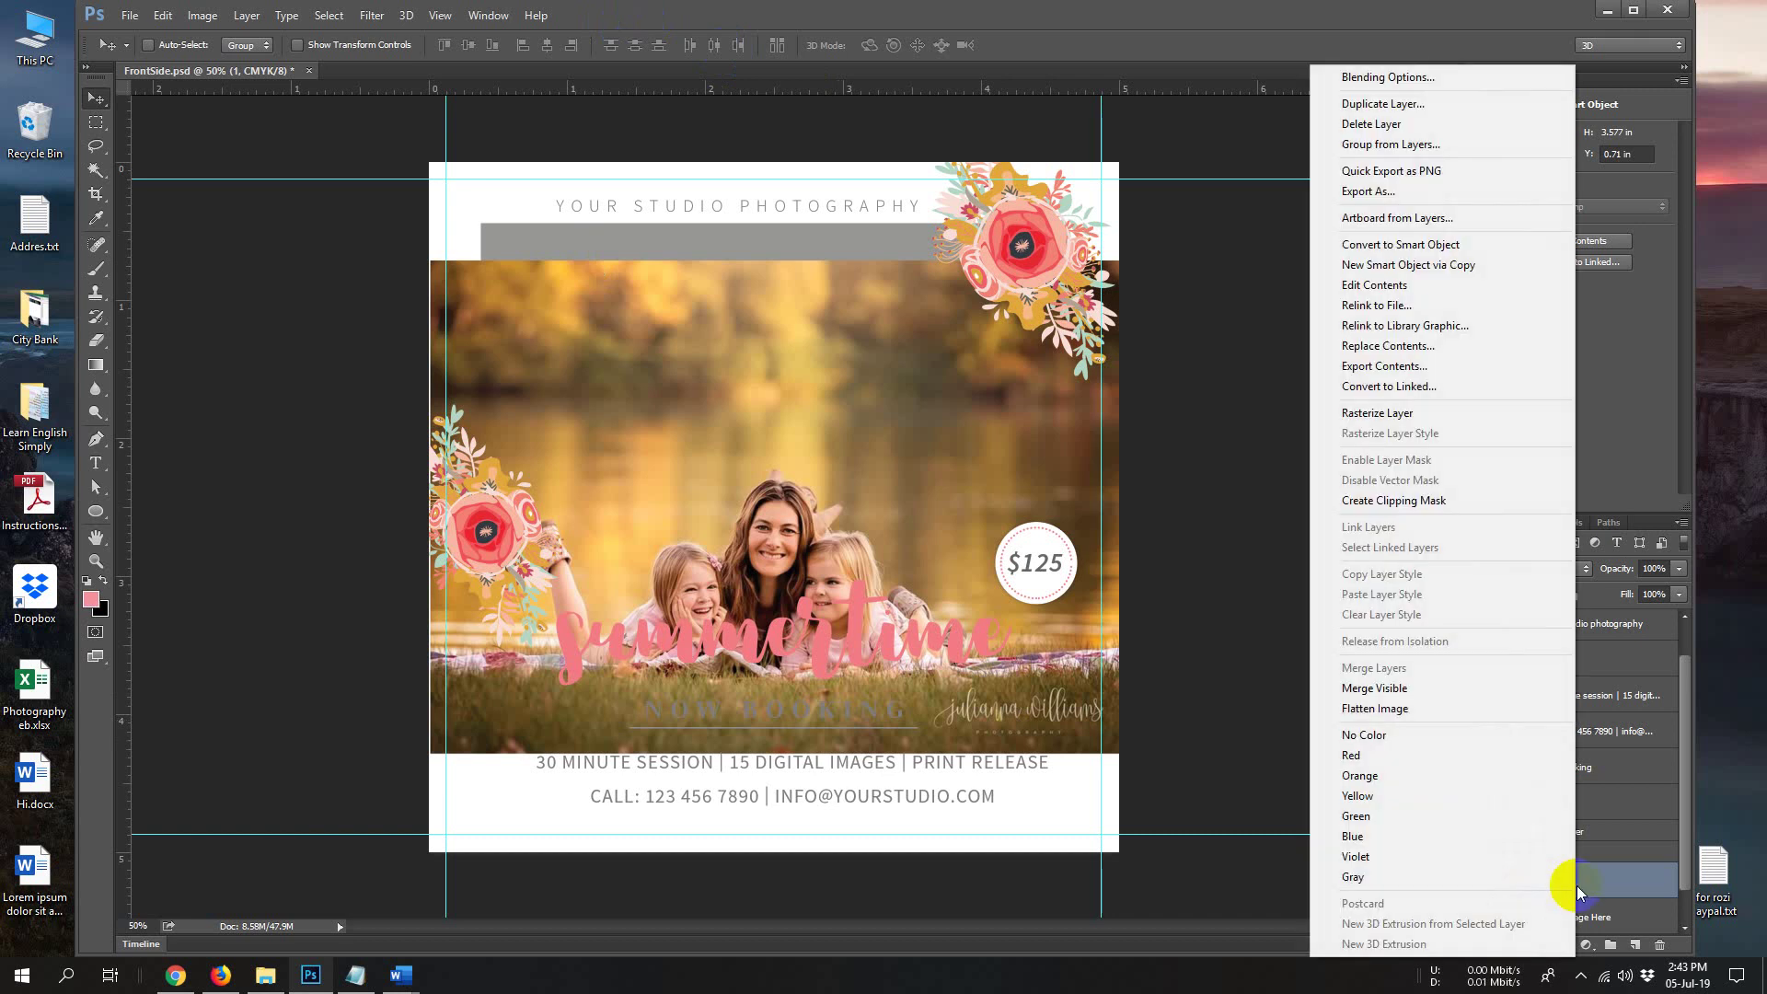
click(1377, 505)
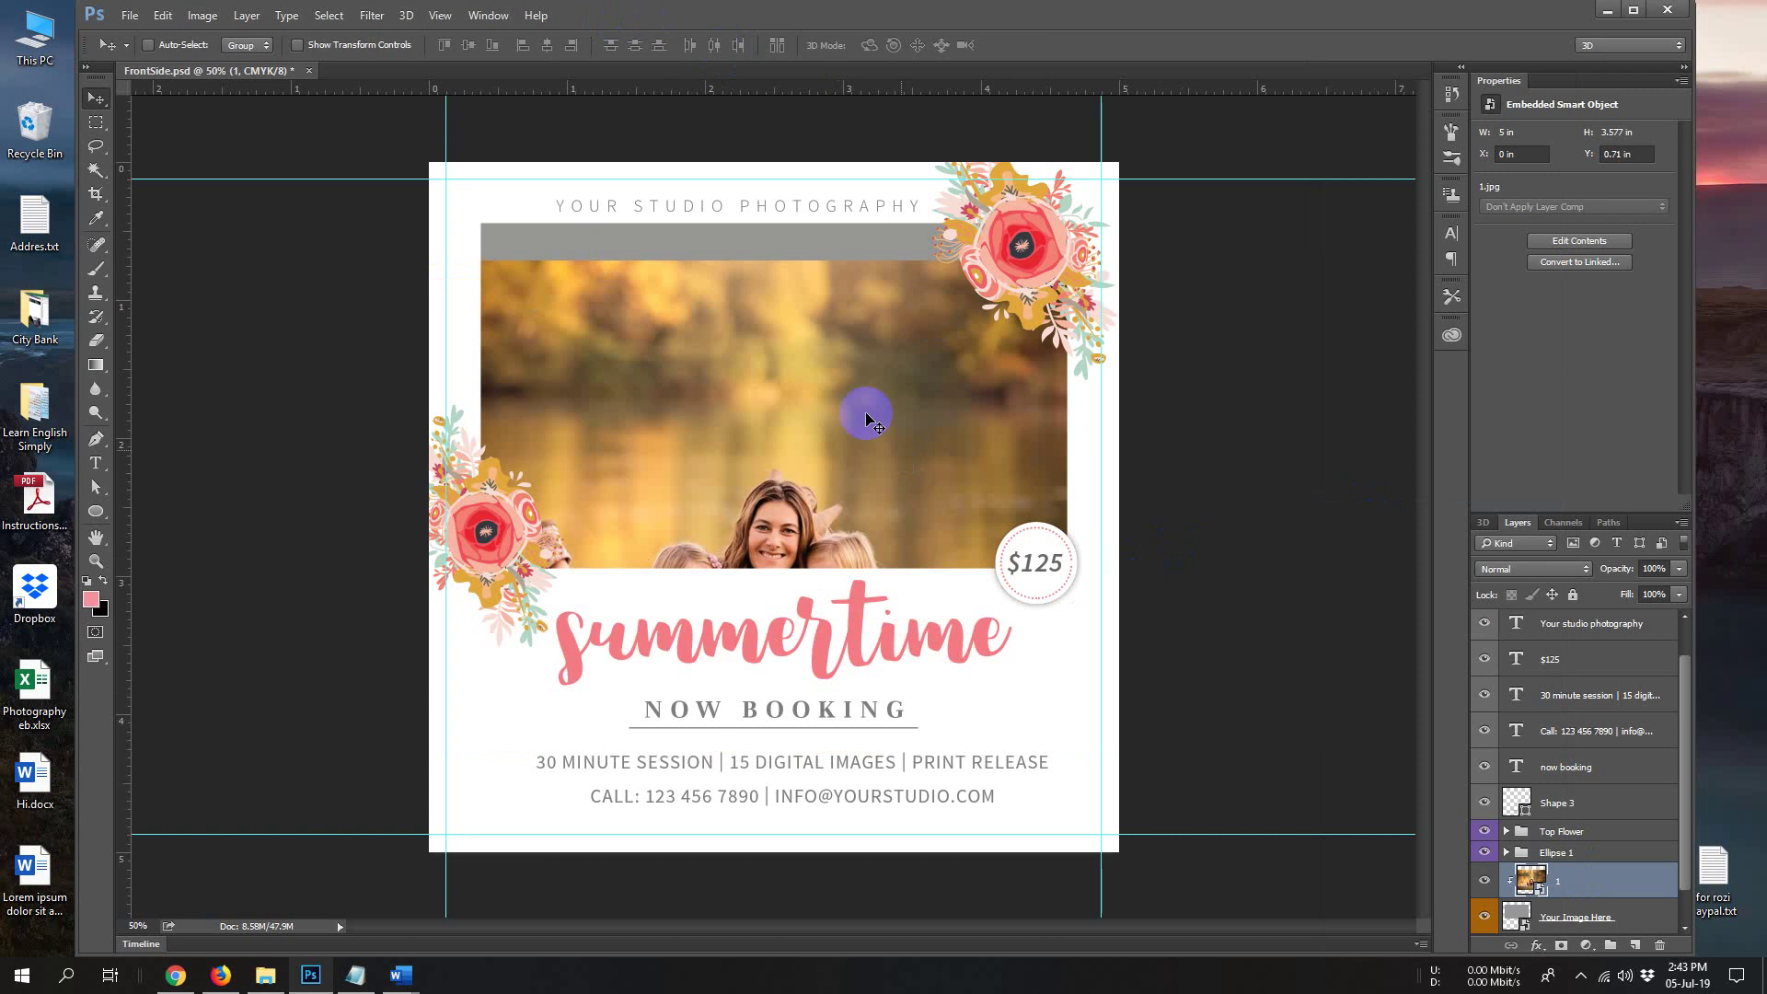
Switch to Word to highlight the shortcut note in Ctrl.docx, and return to the flyer in Photoshop
click(406, 971)
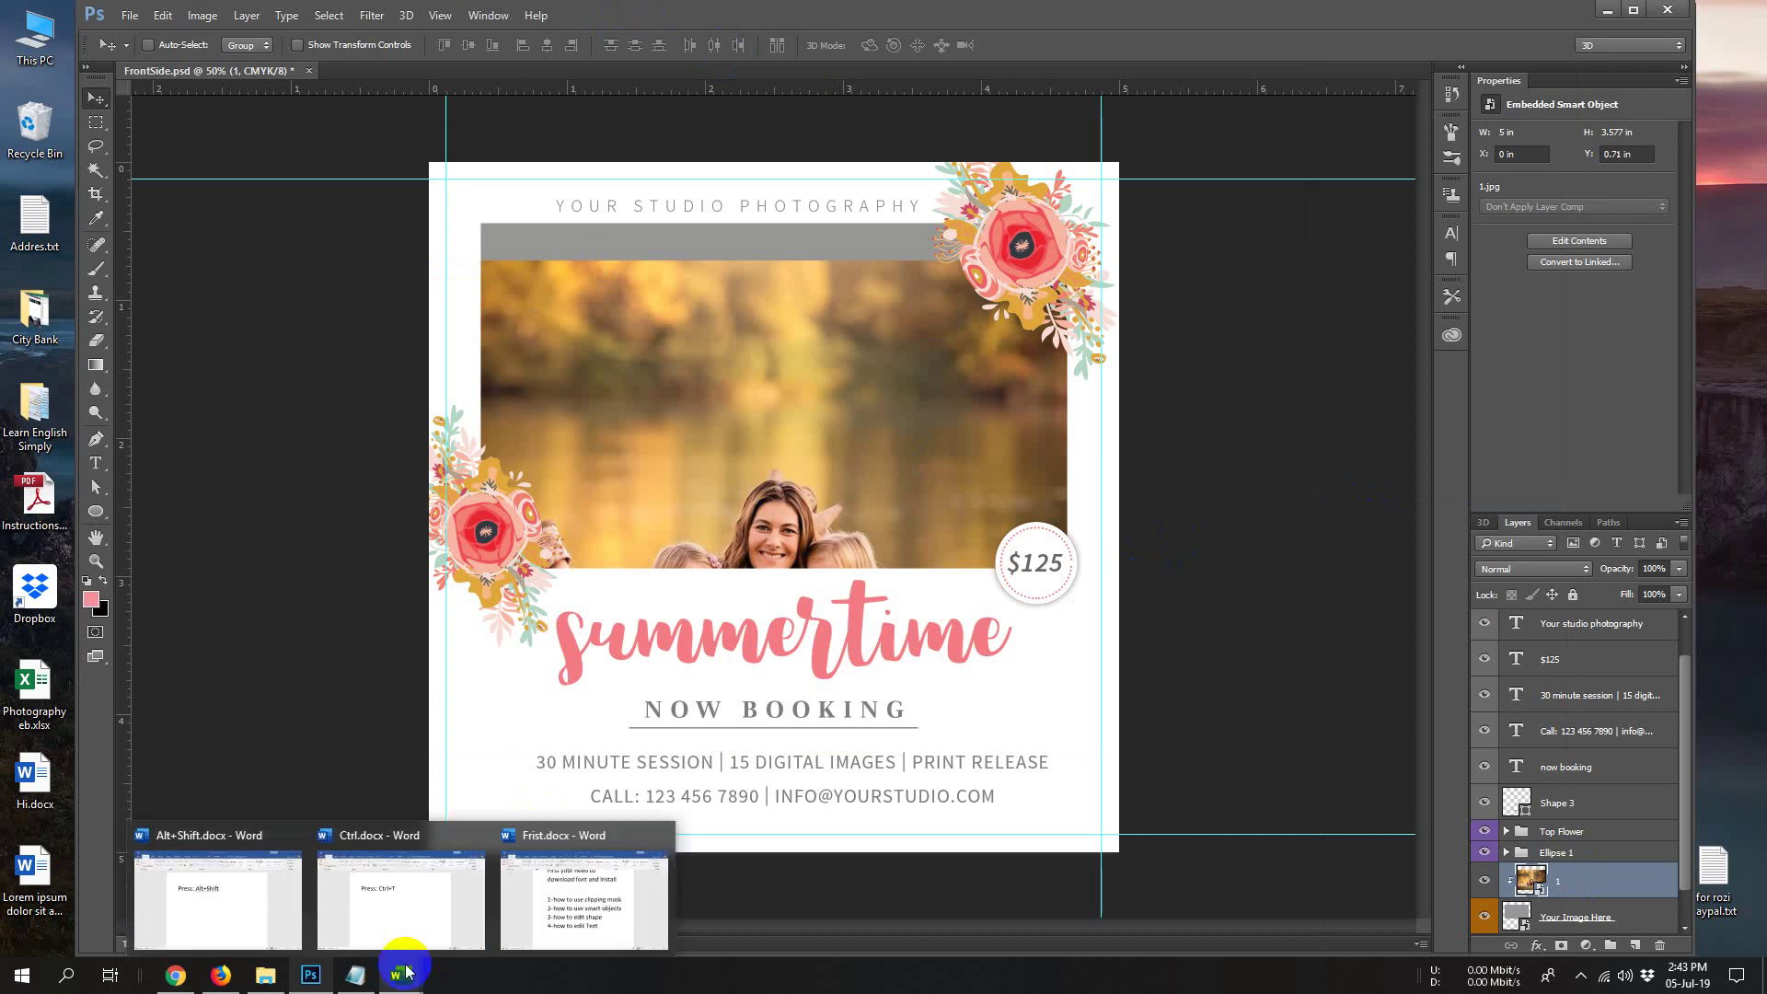
click(396, 897)
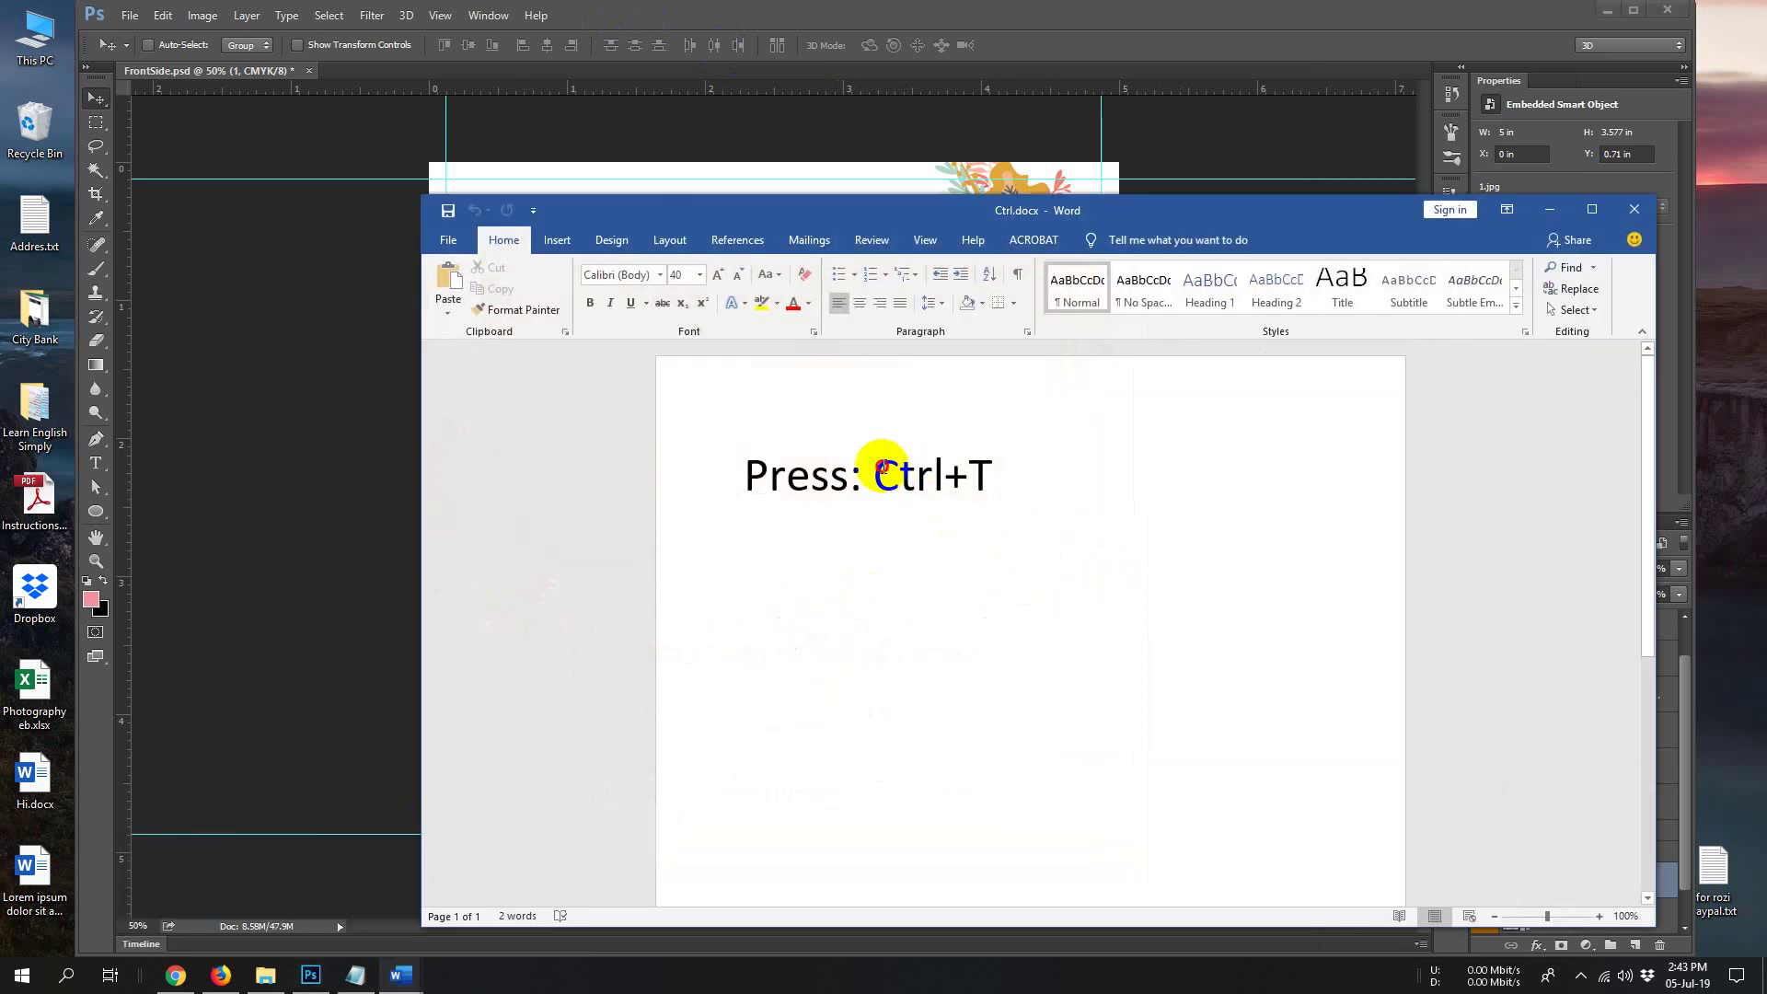
drag(875, 469, 973, 467)
click(1551, 210)
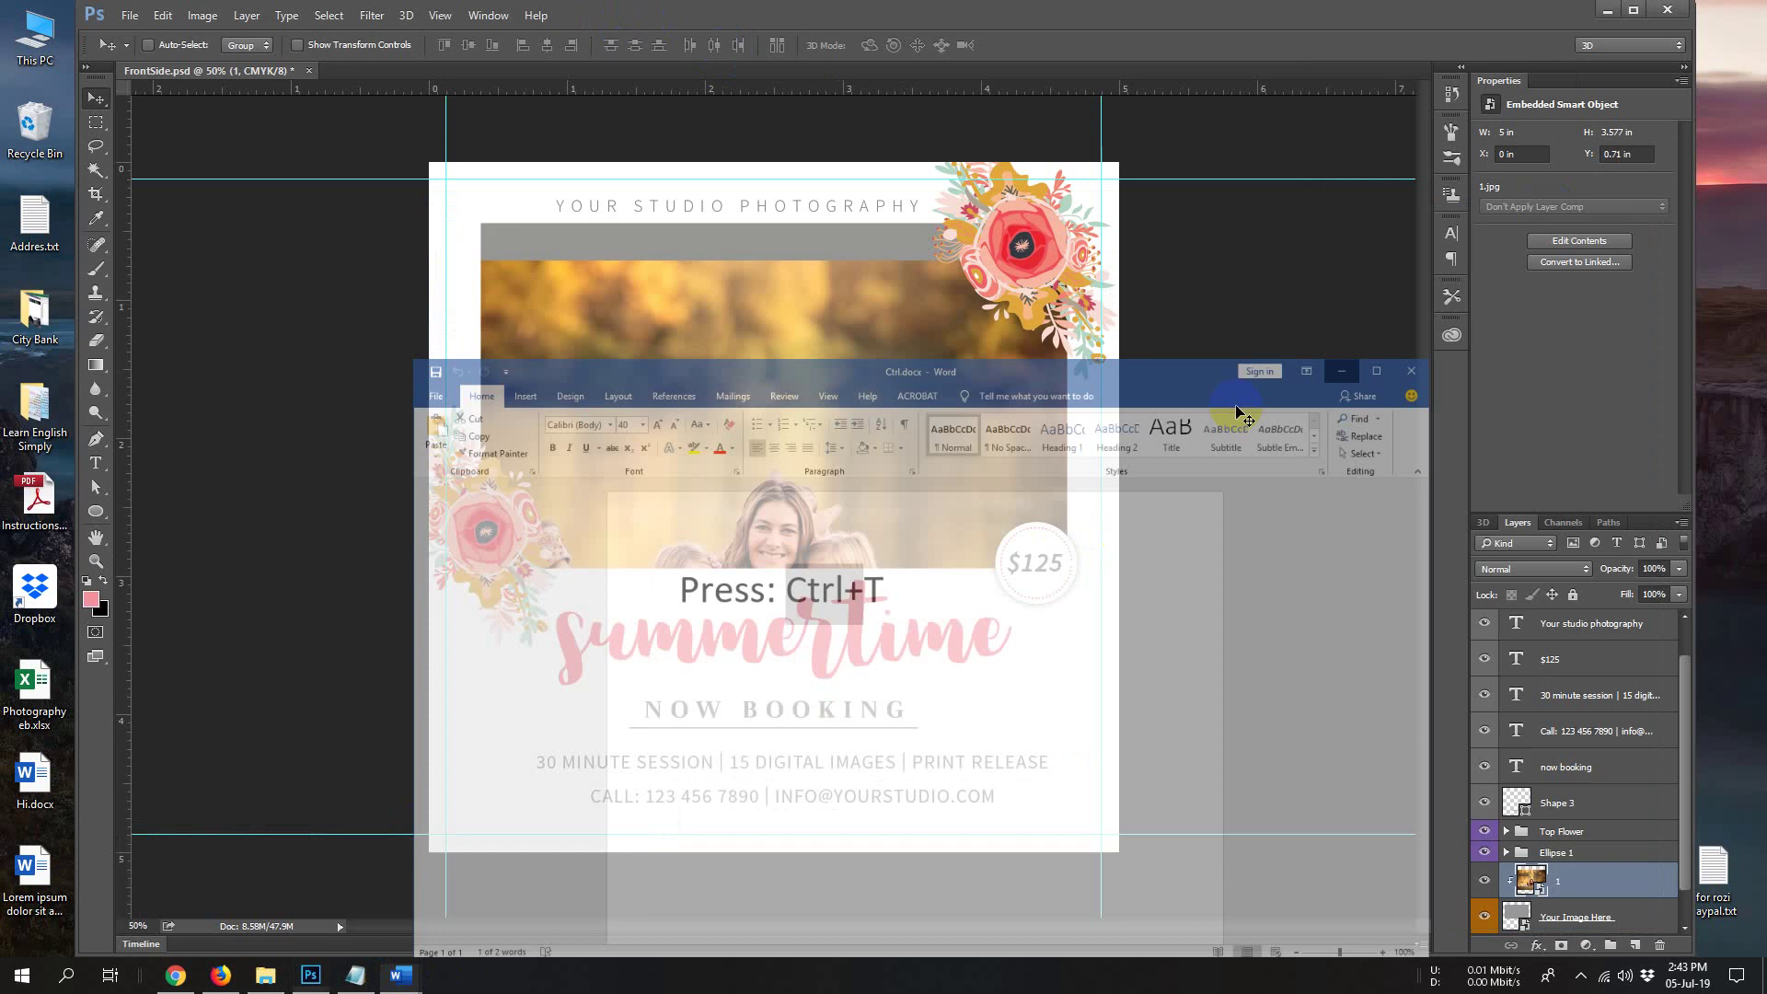
Free-transform the clipped photo to about 54.17% scale and move it up to about Y 477 px to fill the grey frame
key(ctrl+t)
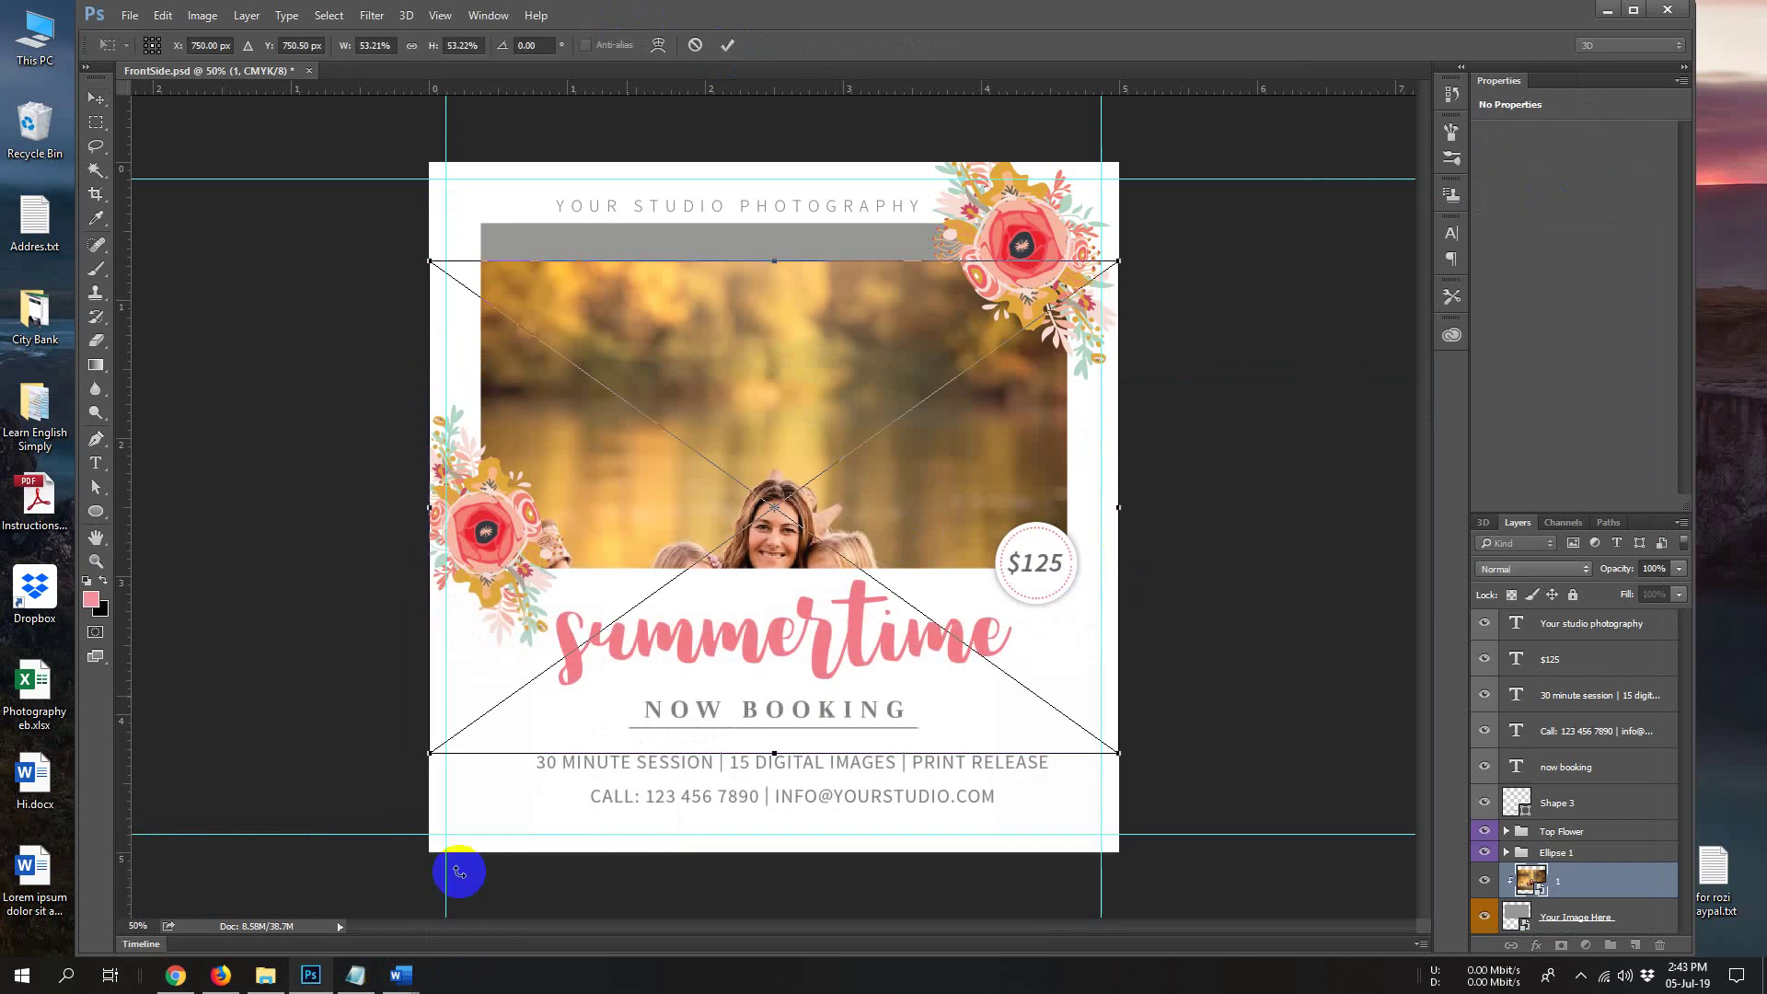
click(400, 976)
click(221, 905)
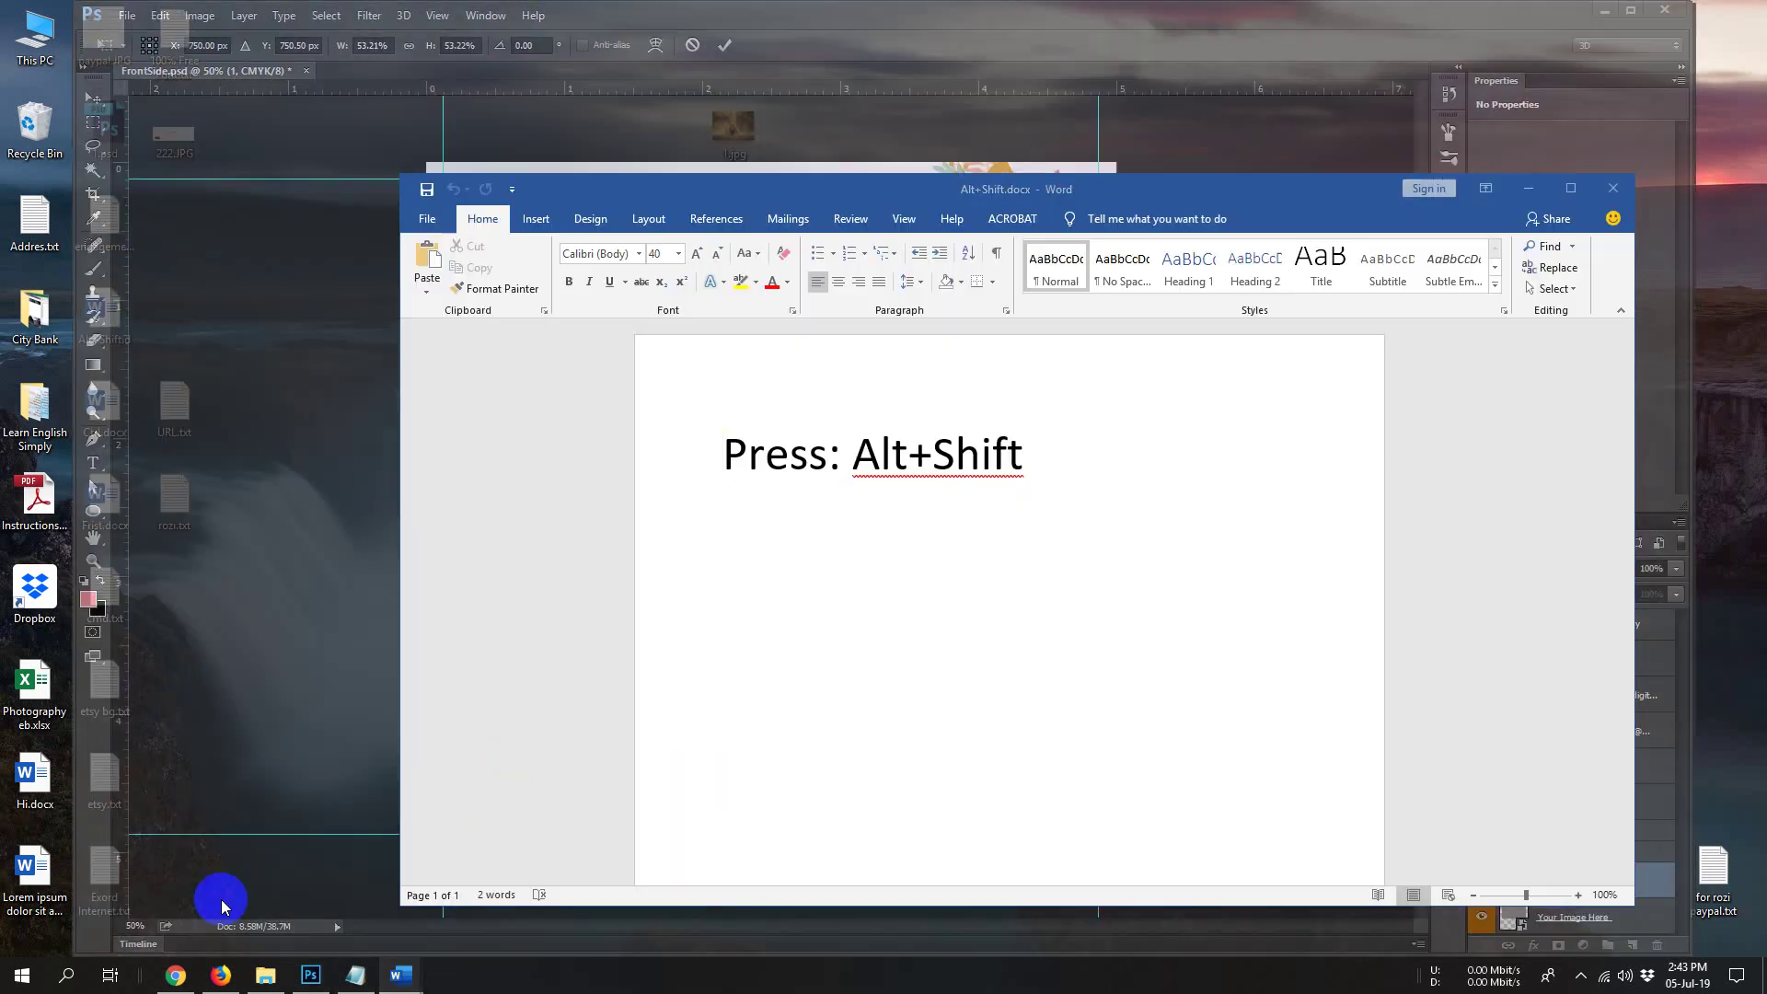
drag(852, 454, 1023, 451)
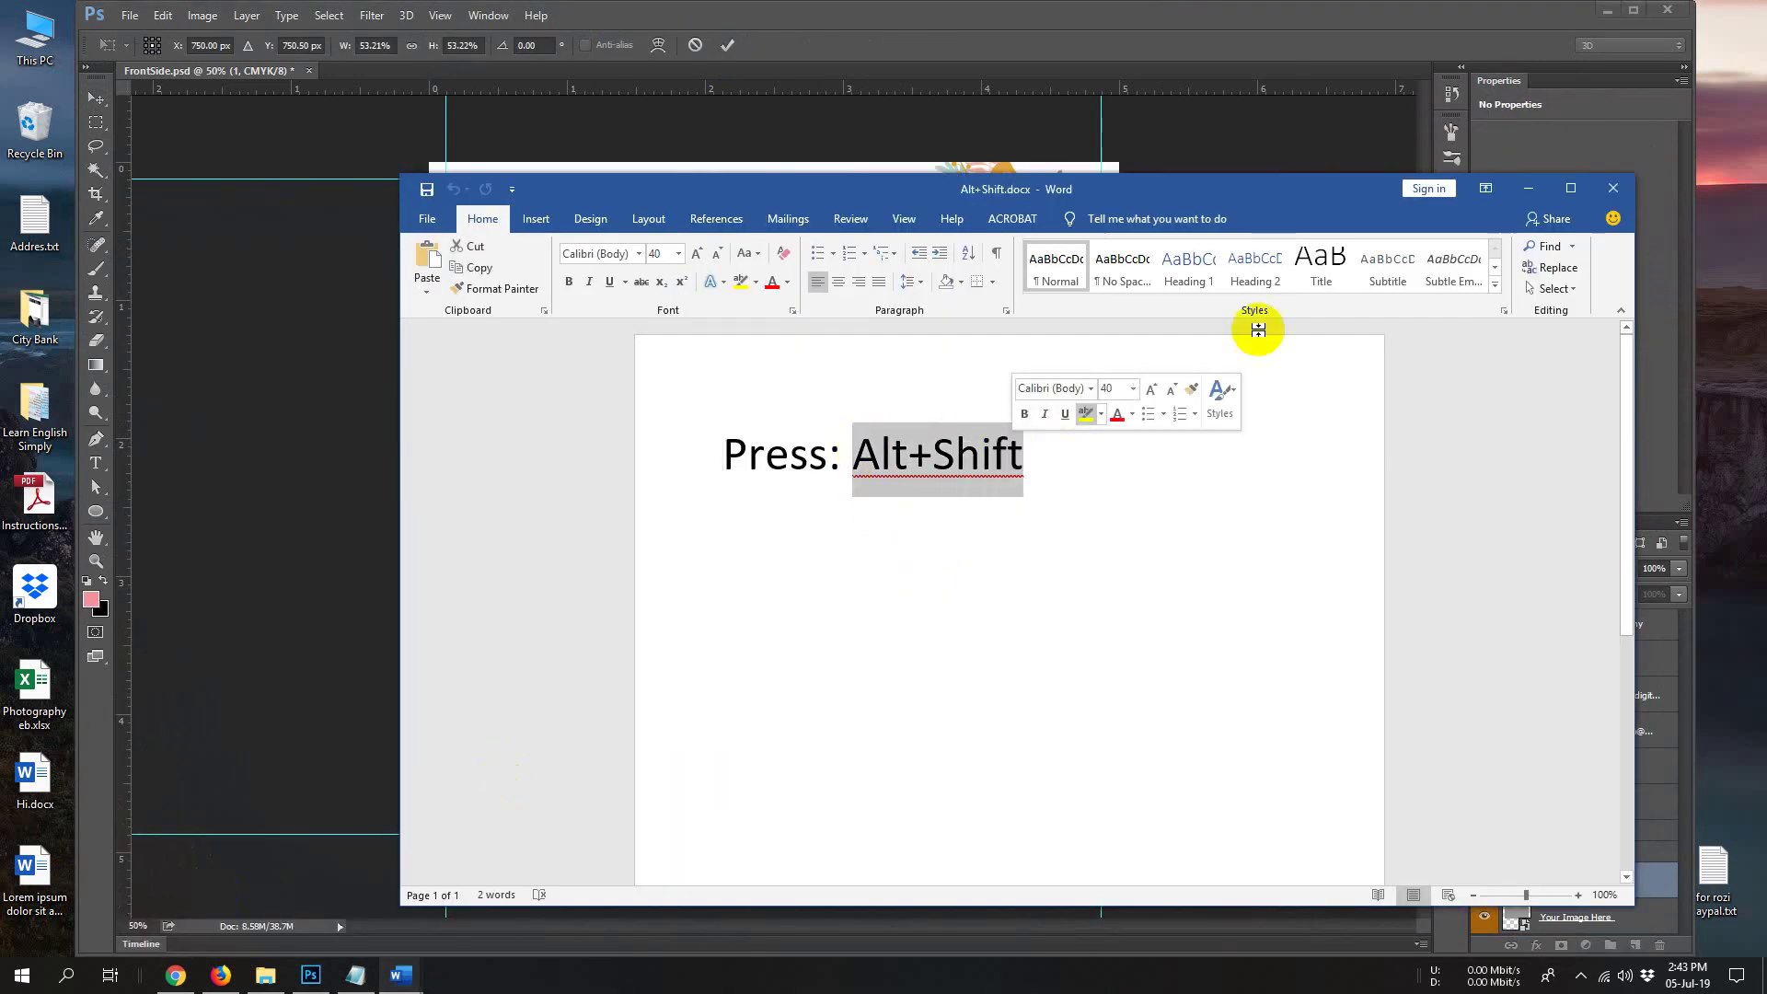
click(1528, 187)
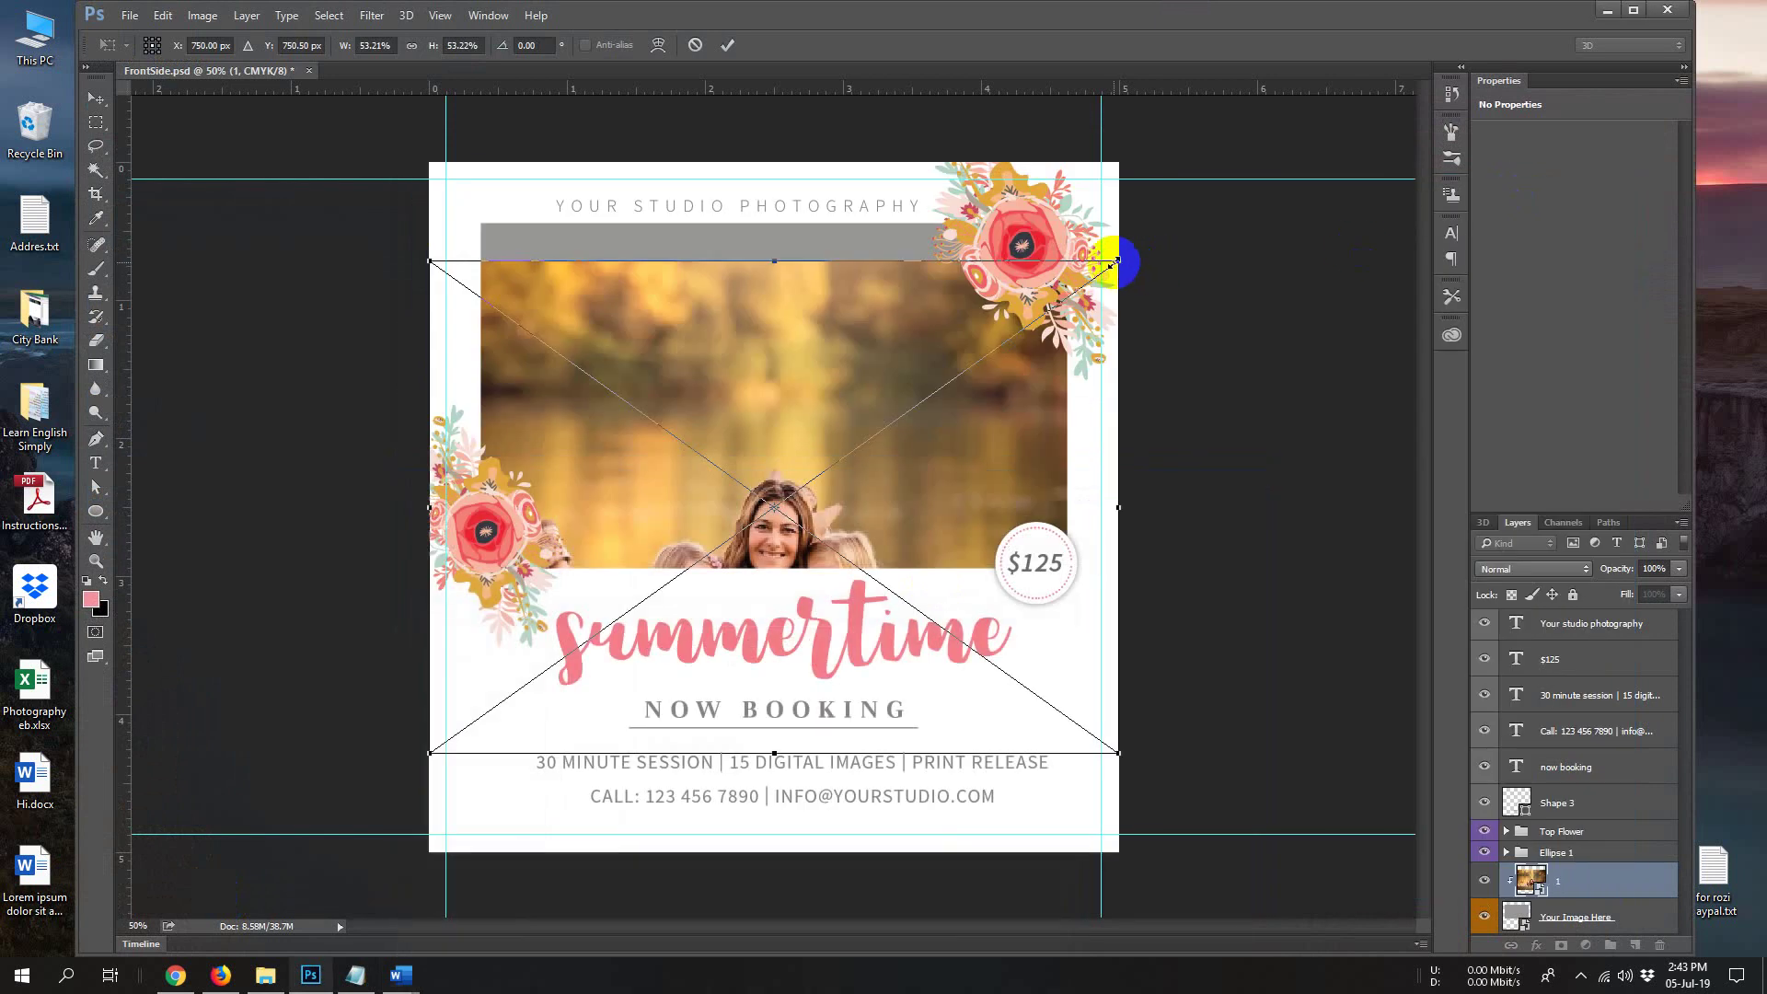
drag(1113, 263, 1120, 258)
drag(788, 391, 787, 273)
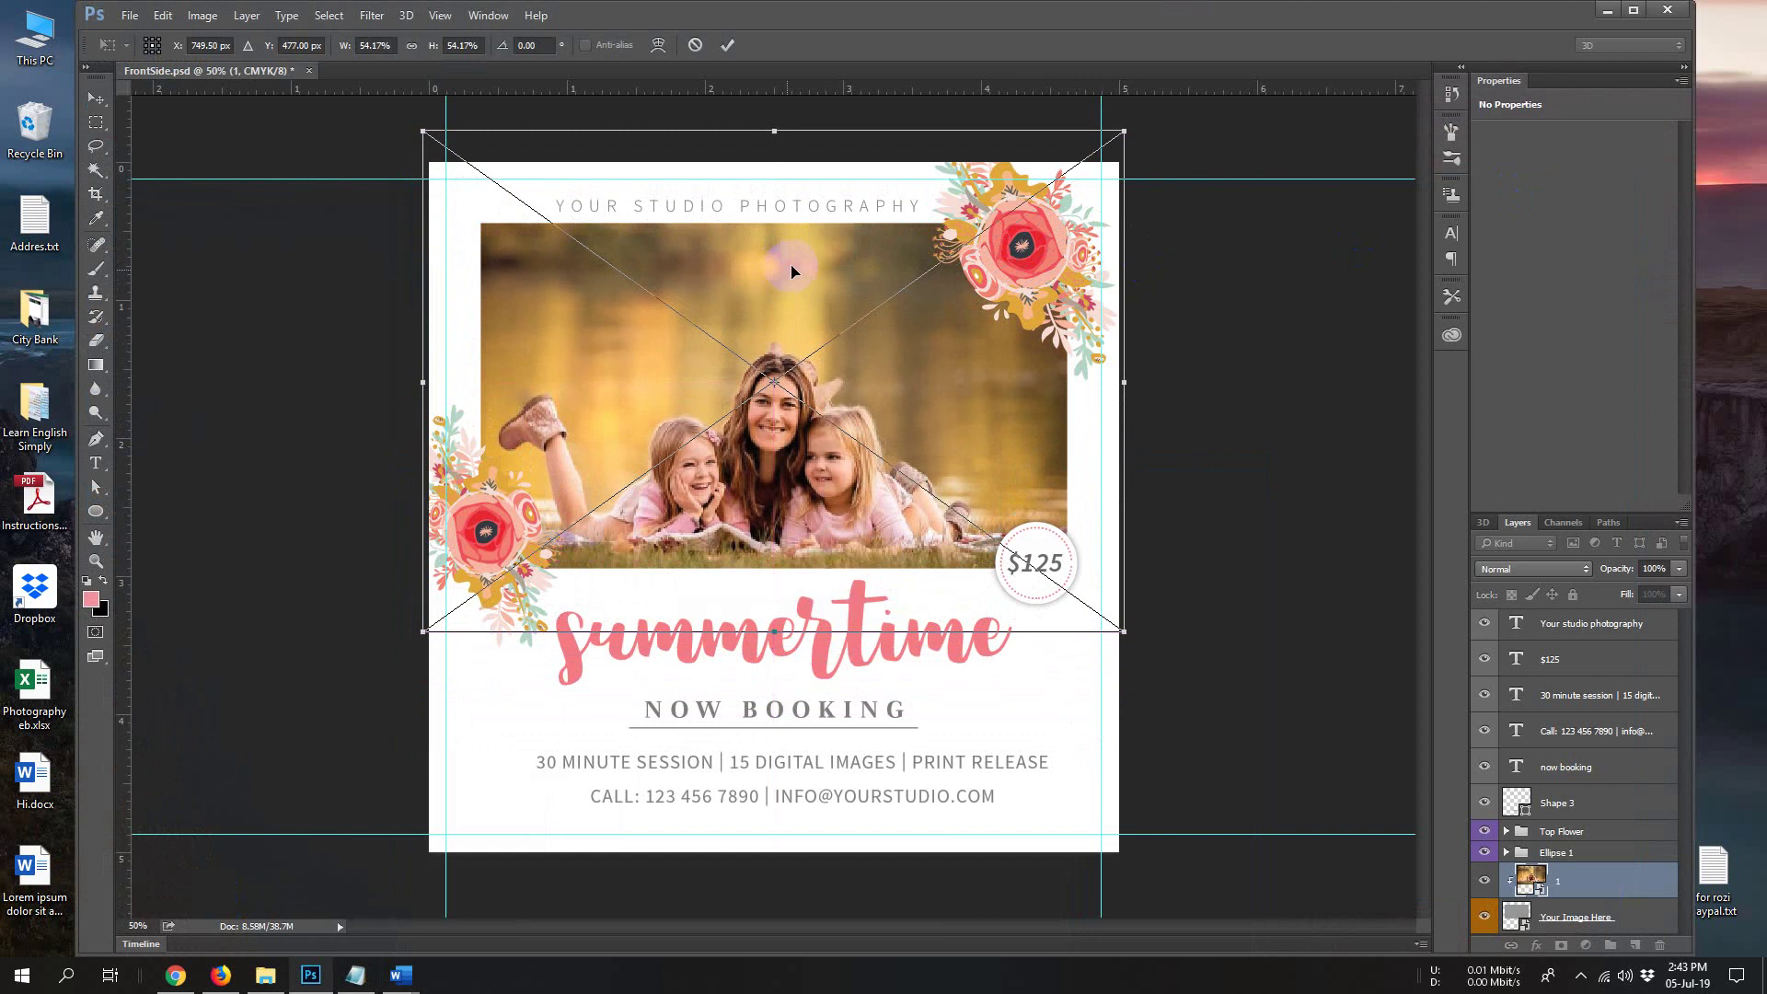
click(729, 46)
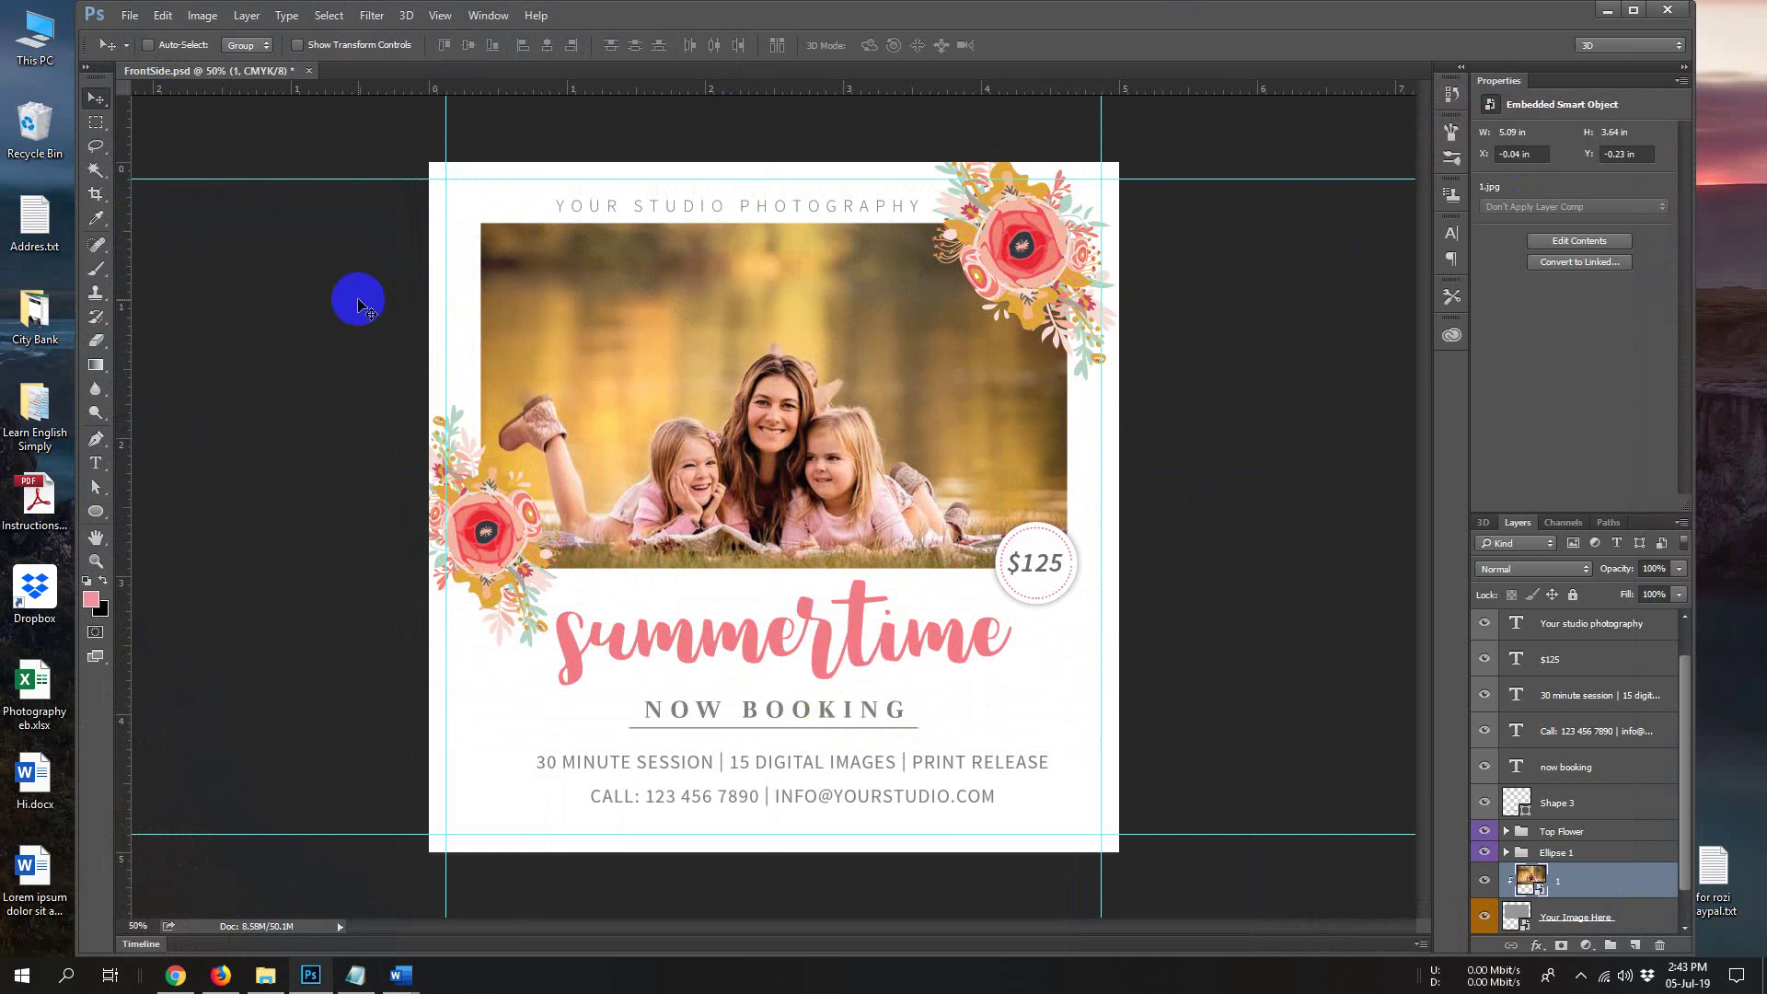
Save the flyer under its existing file name
click(131, 18)
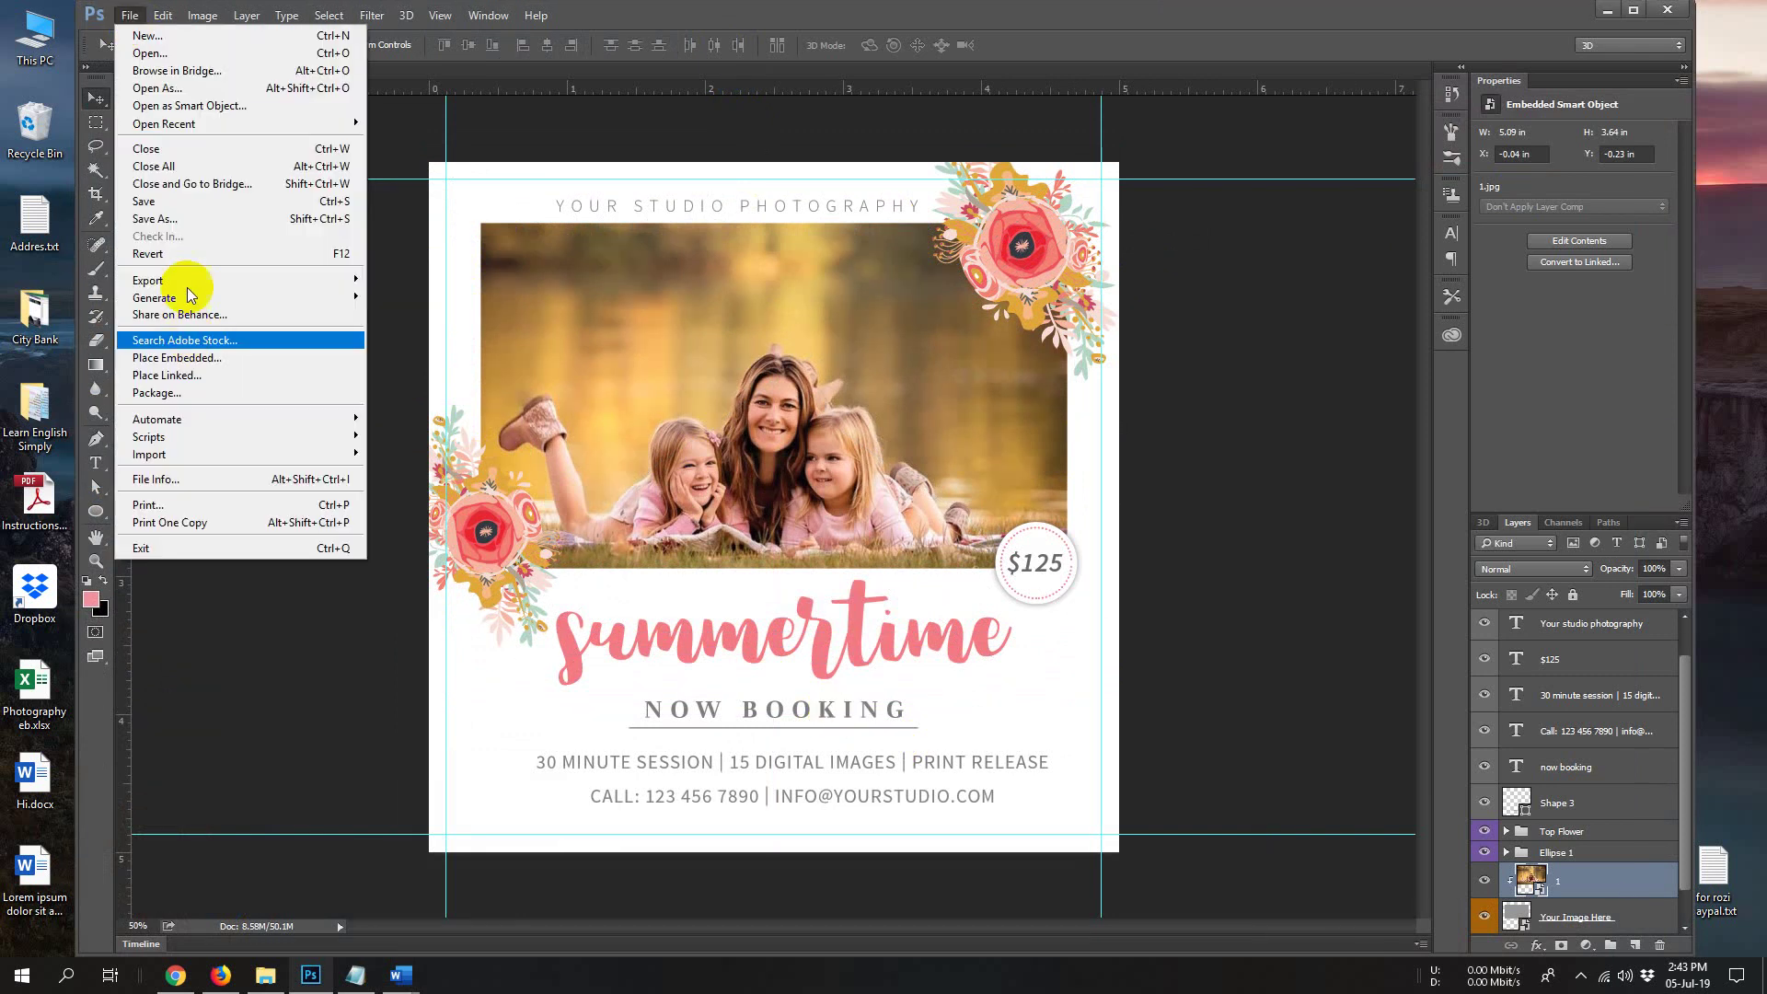
click(263, 204)
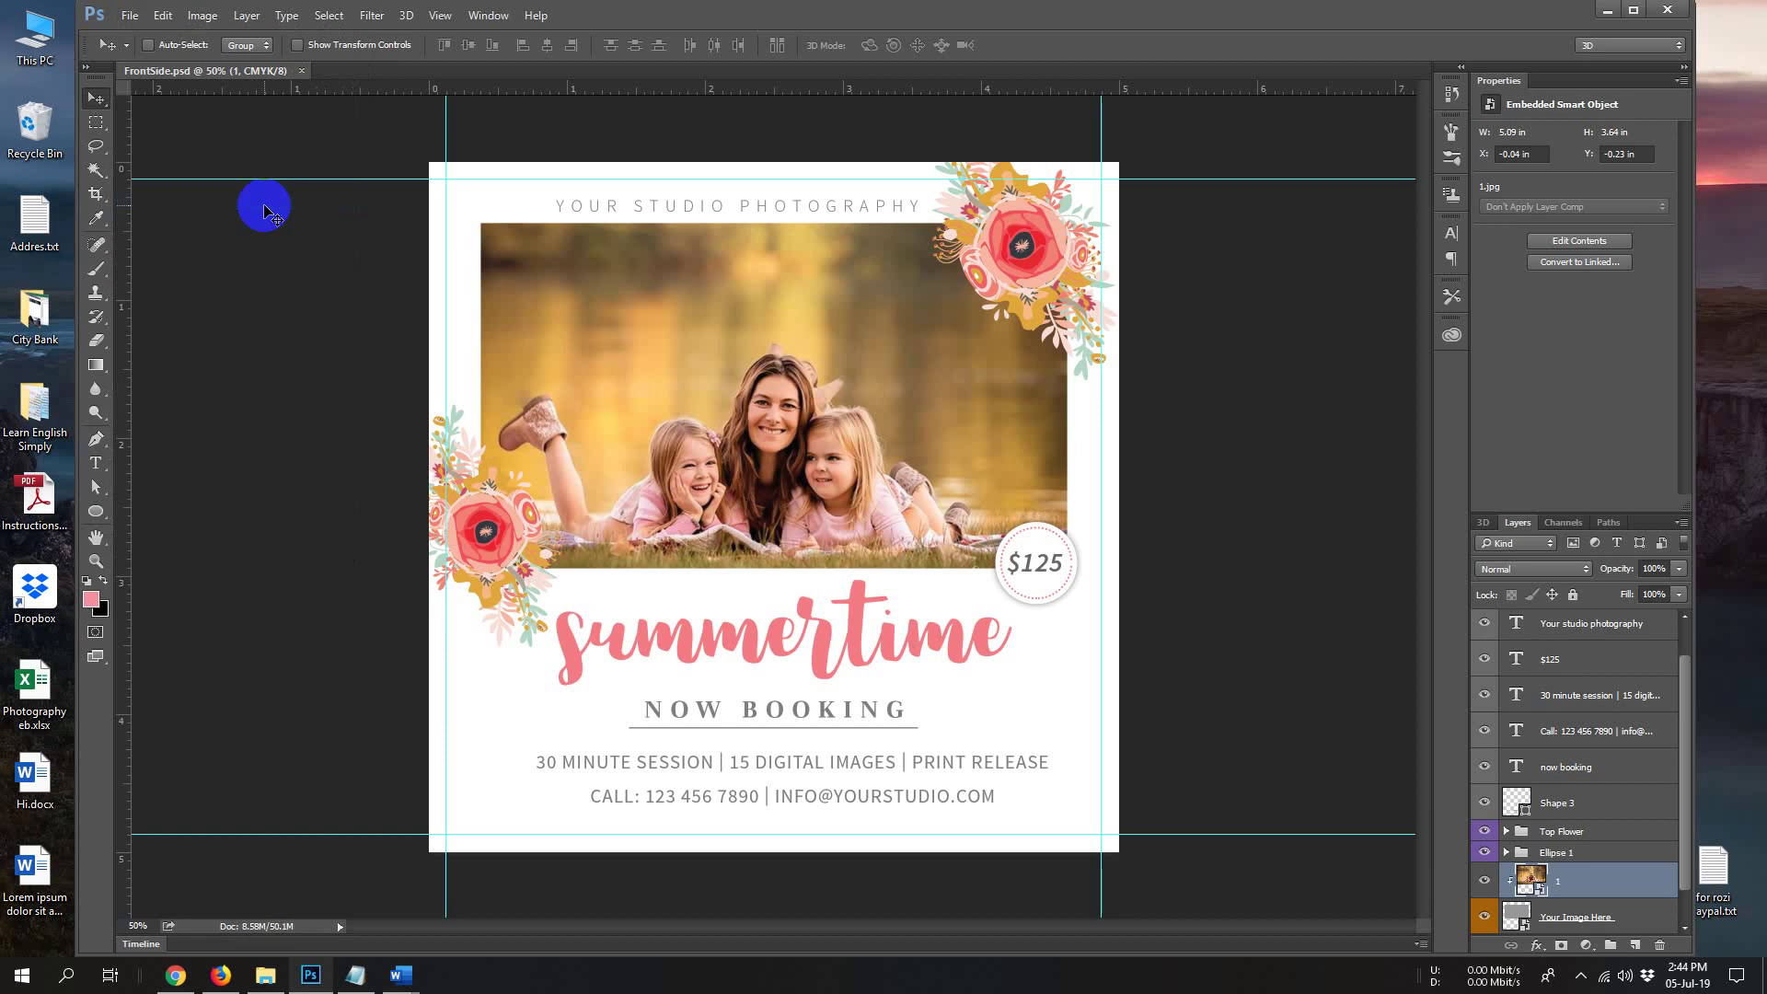
click(769, 700)
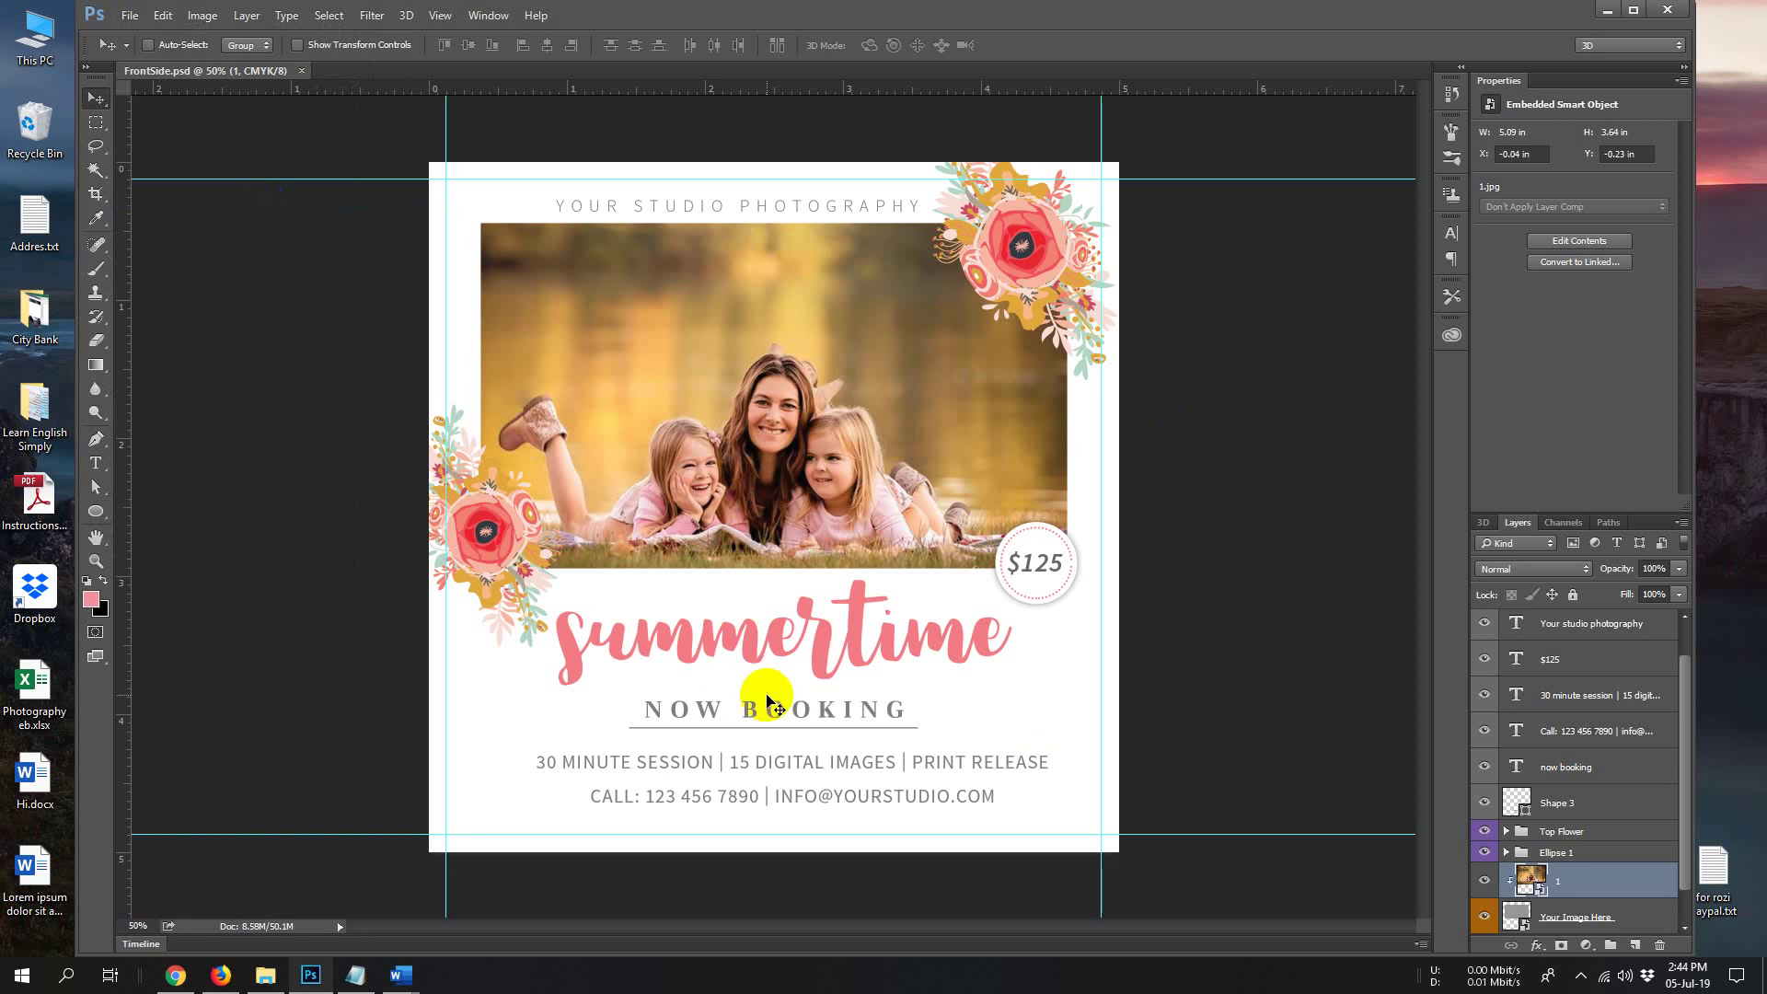
click(868, 842)
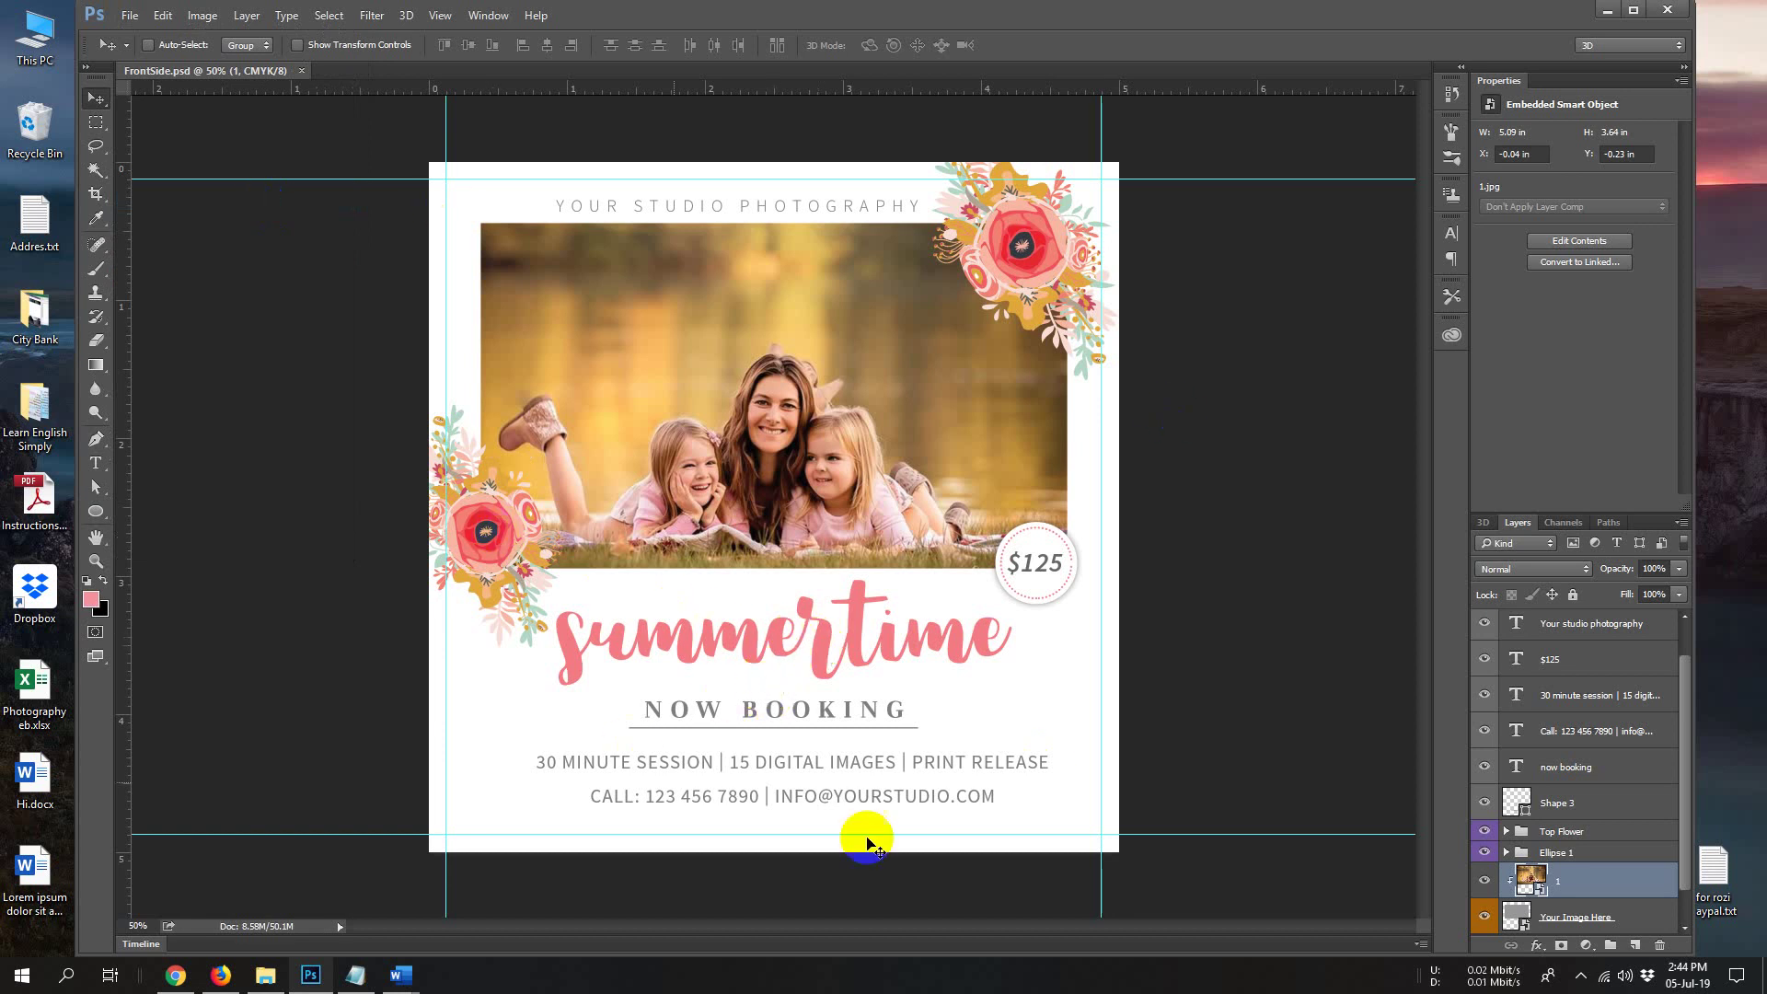
Select the summertime shape layer and change its fill color to red e51f30
right_click(825, 656)
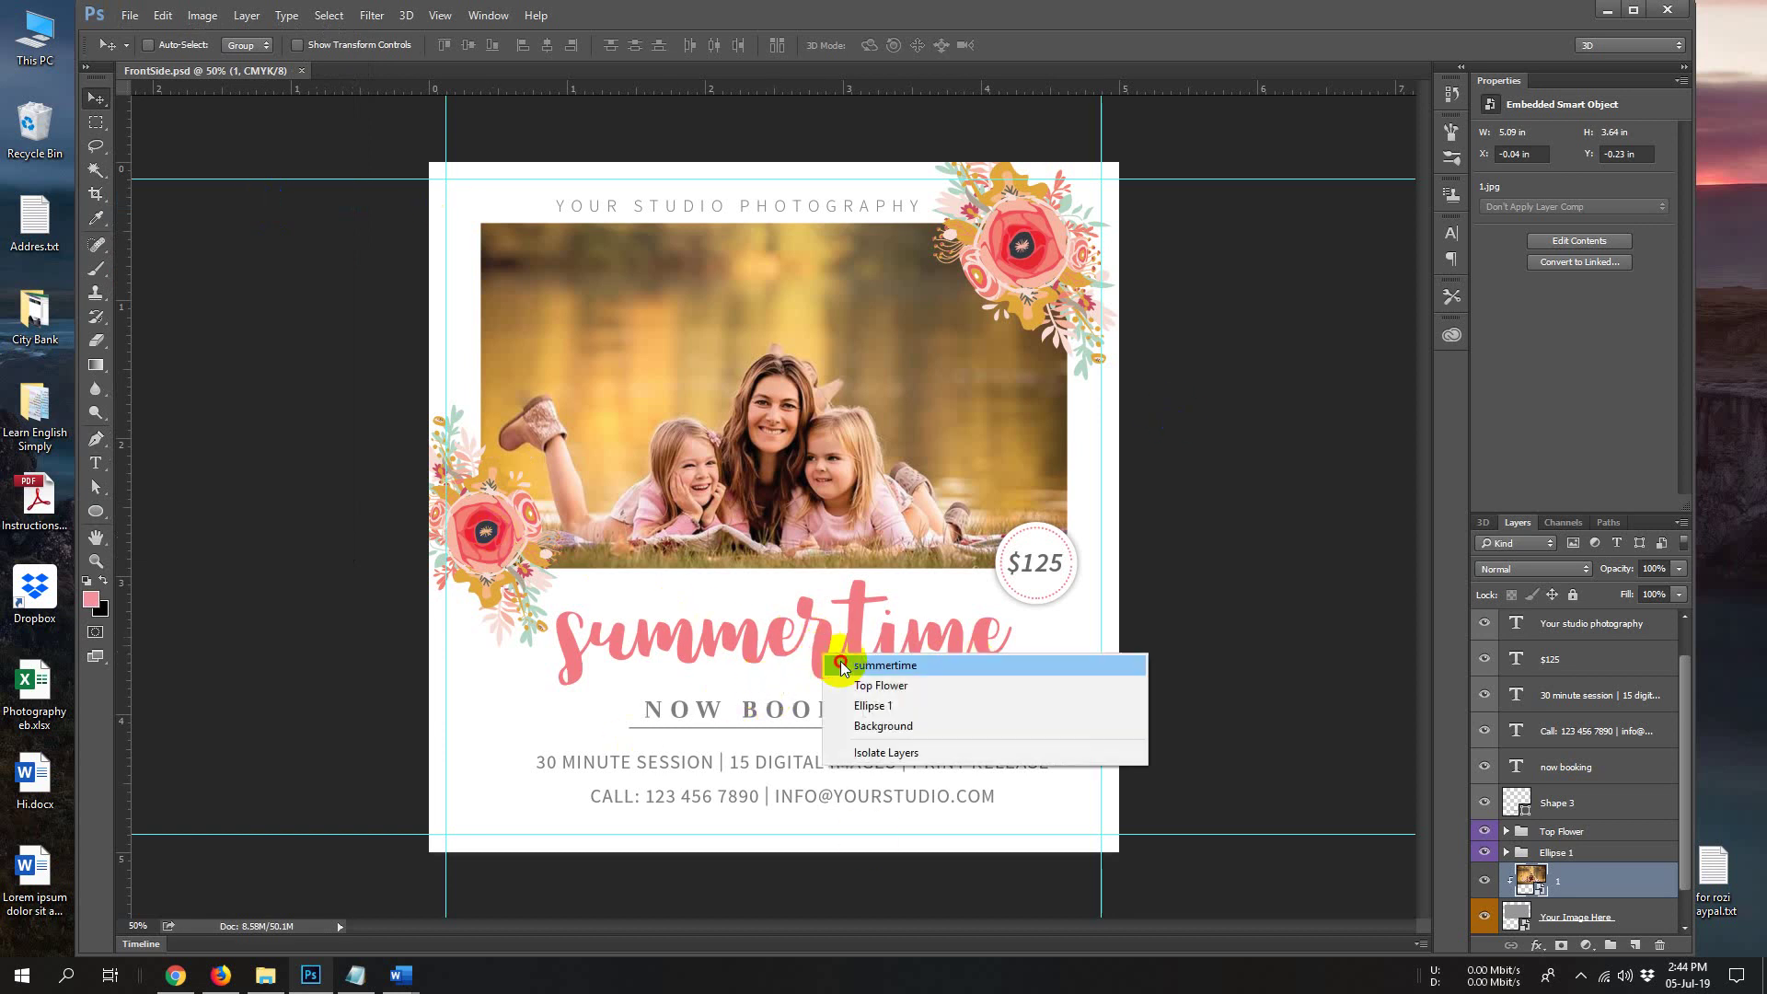
click(860, 659)
double_click(1527, 635)
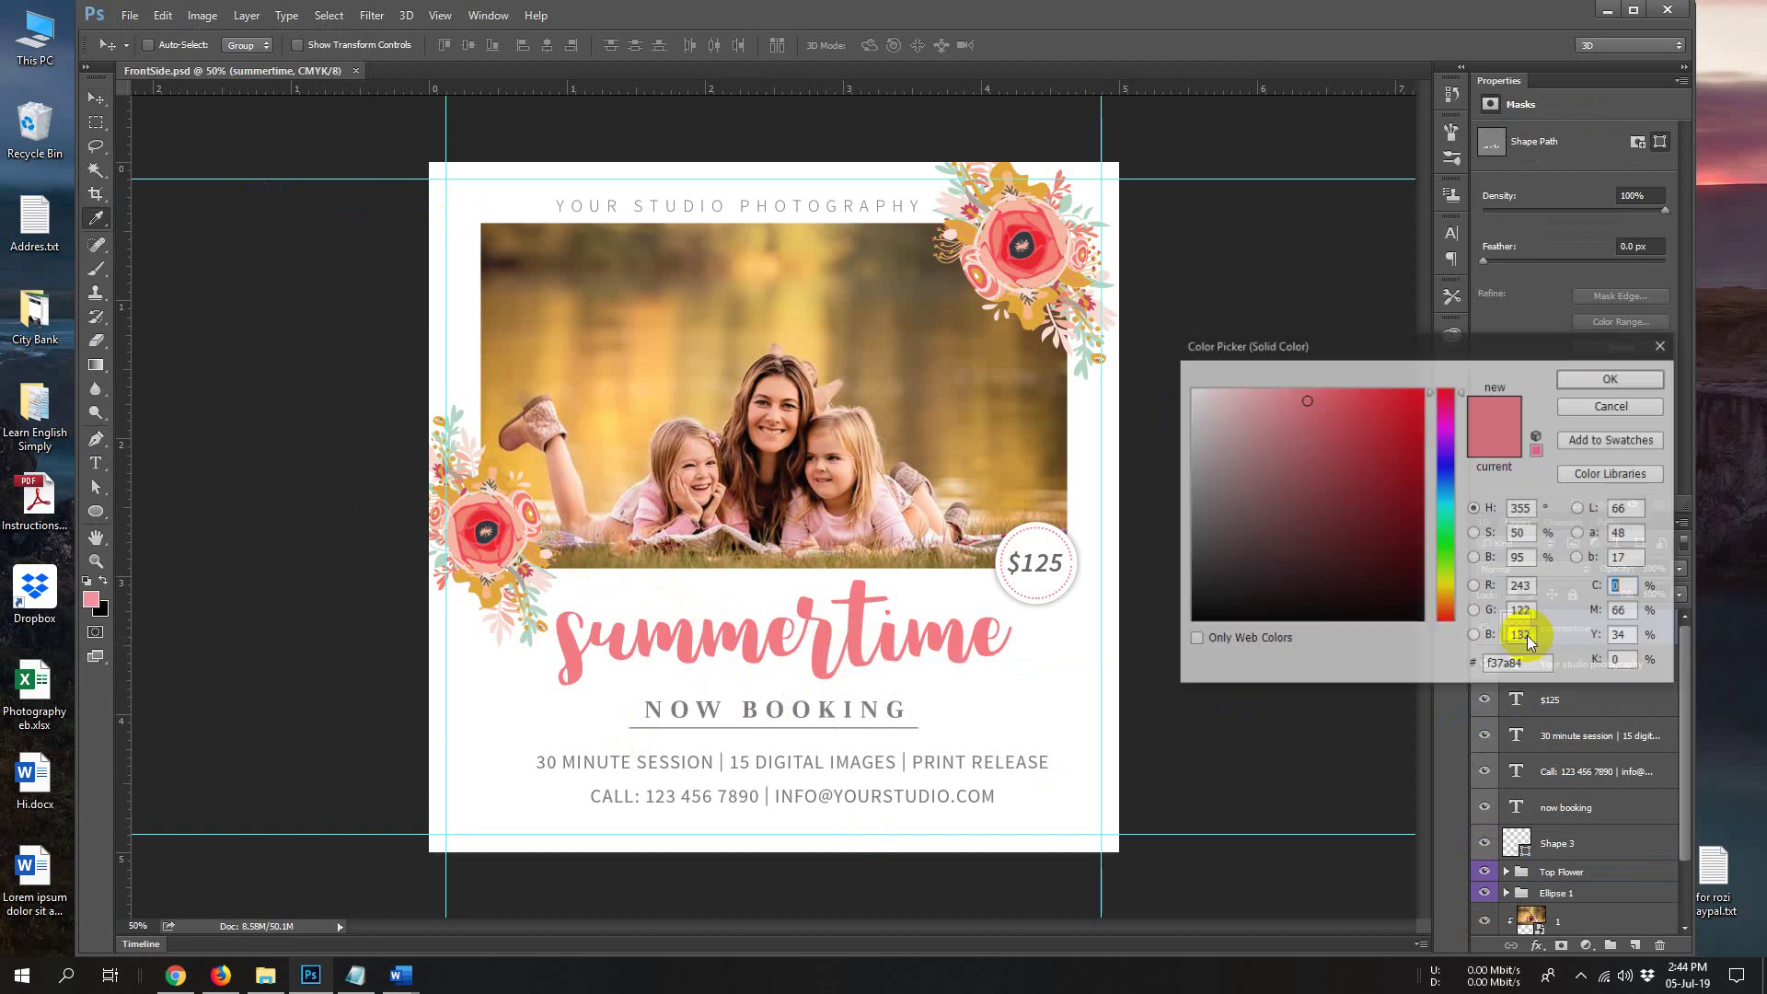
mouse_move(1321, 474)
mouse_down()
mouse_move(1290, 527)
mouse_move(1324, 575)
mouse_move(1392, 411)
mouse_up()
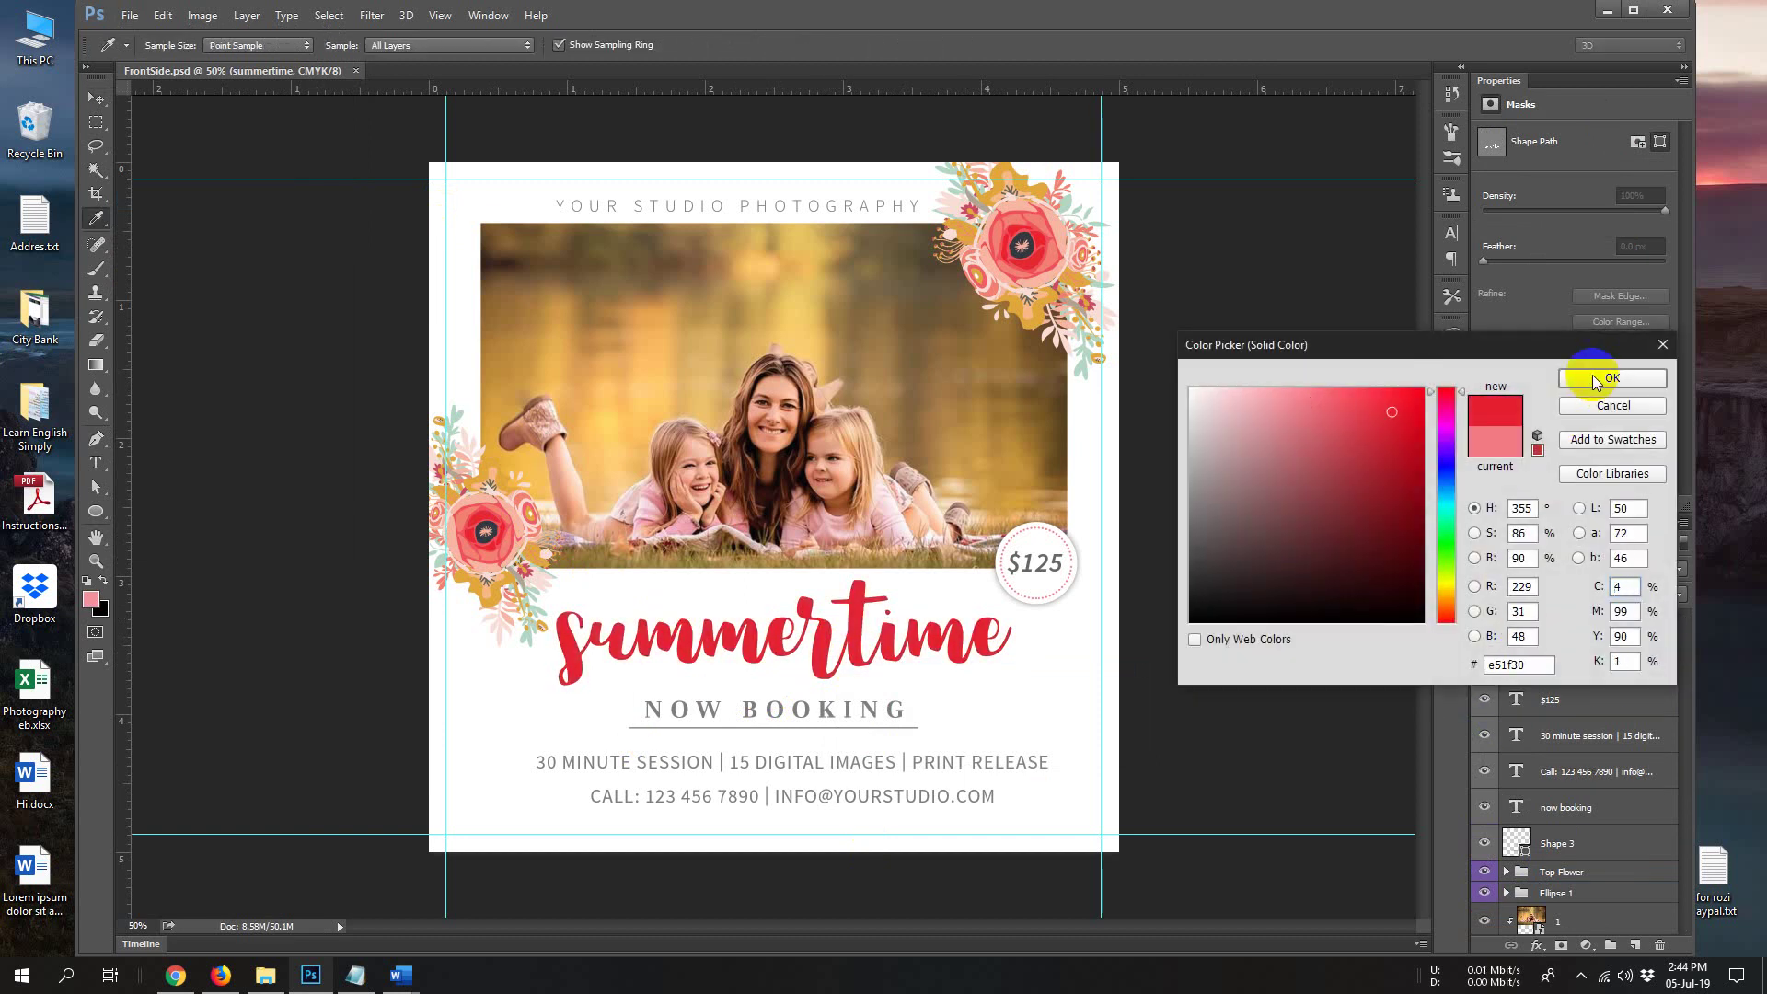
click(1591, 372)
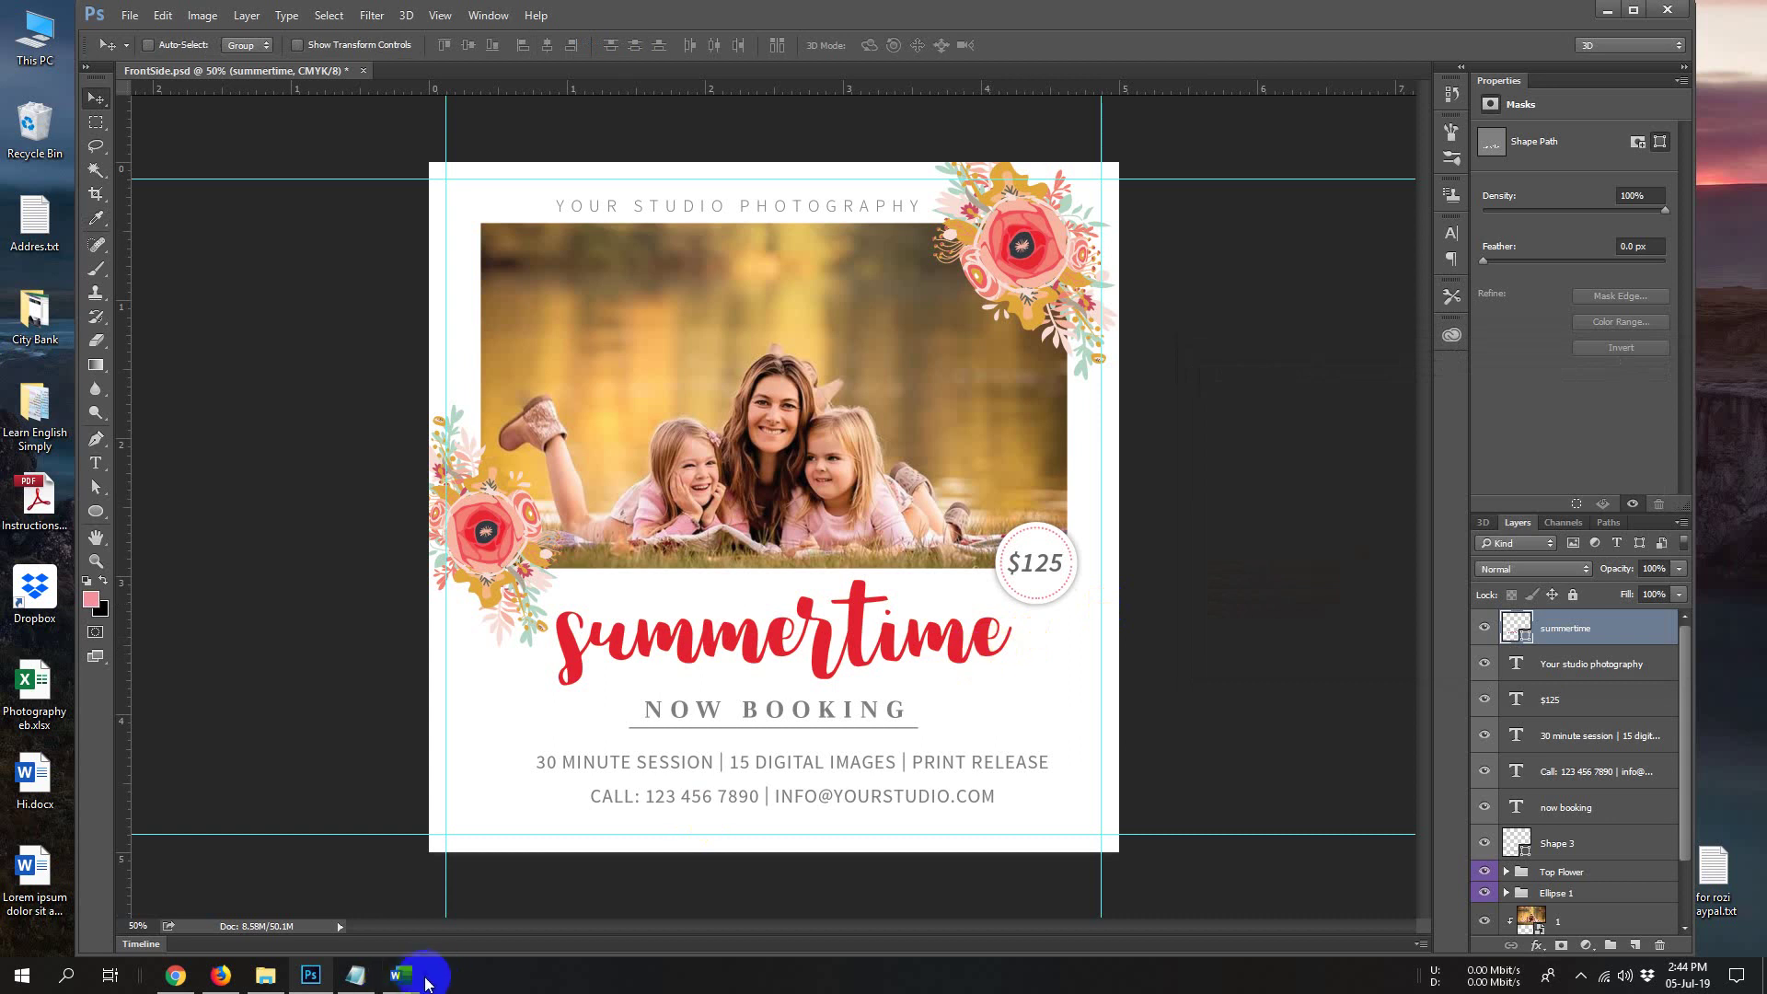
Bring up Ctrl.docx in Word, highlight its whole shortcut text, and minimize the document
mouse_move(397, 976)
click(412, 928)
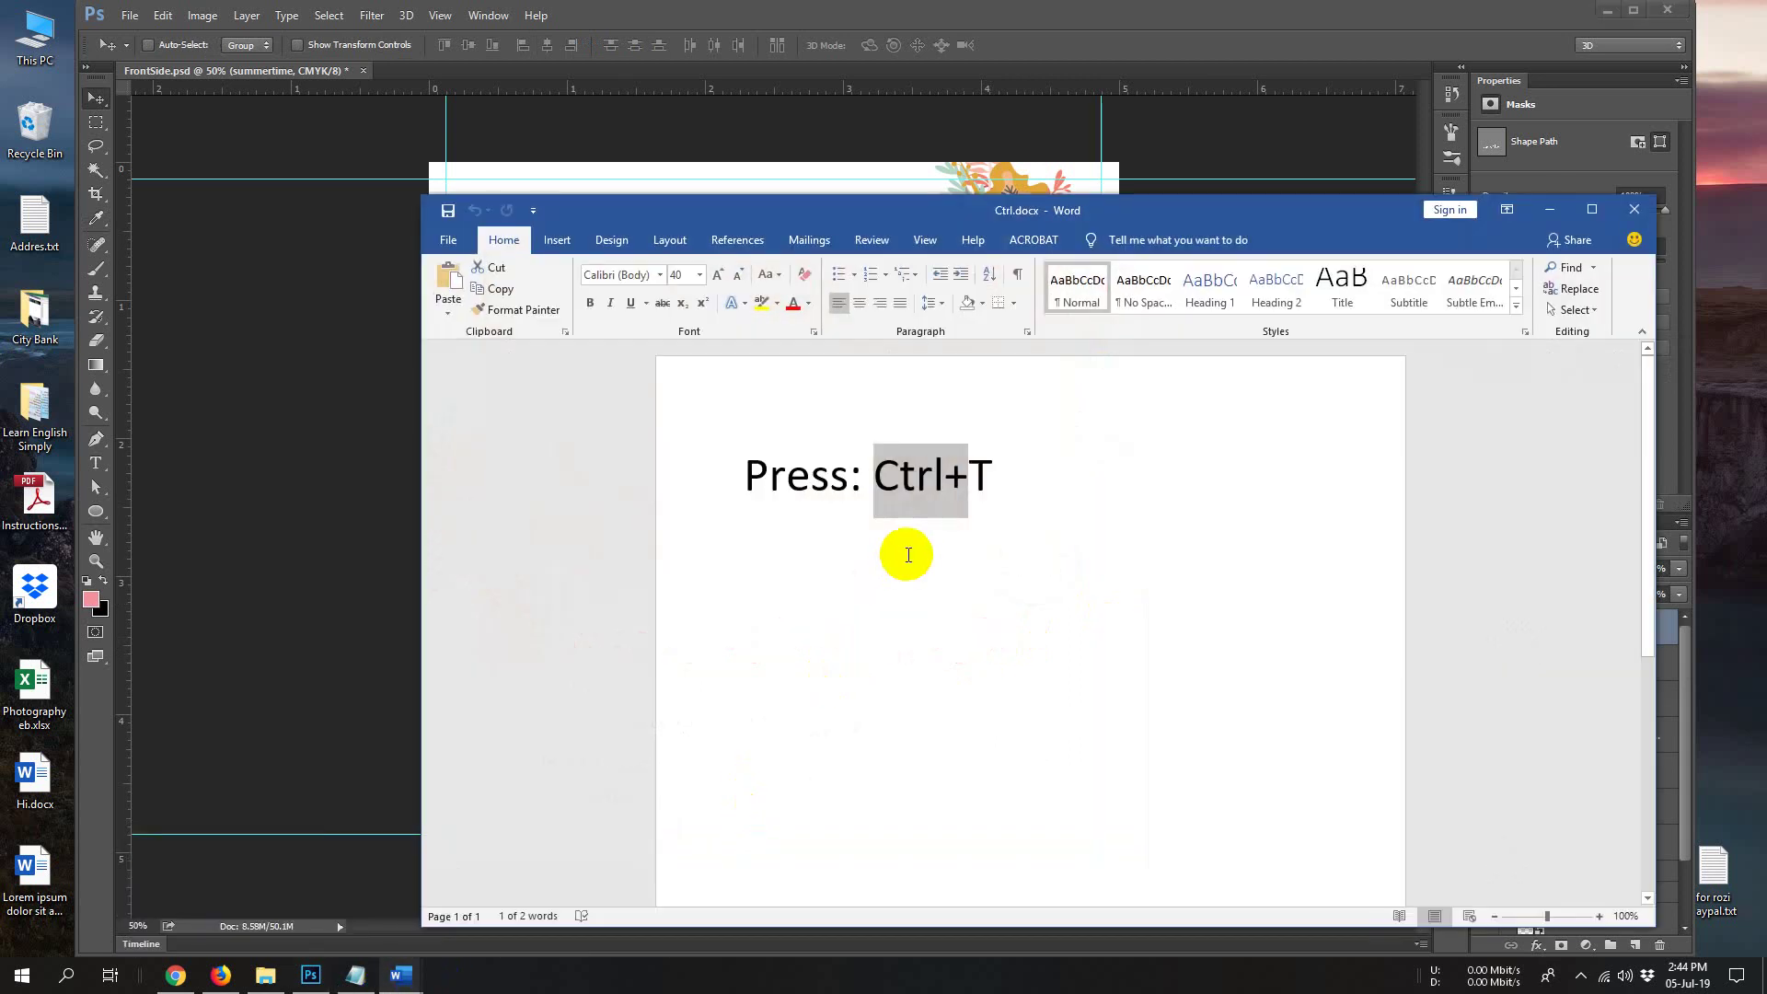
drag(875, 466, 1019, 465)
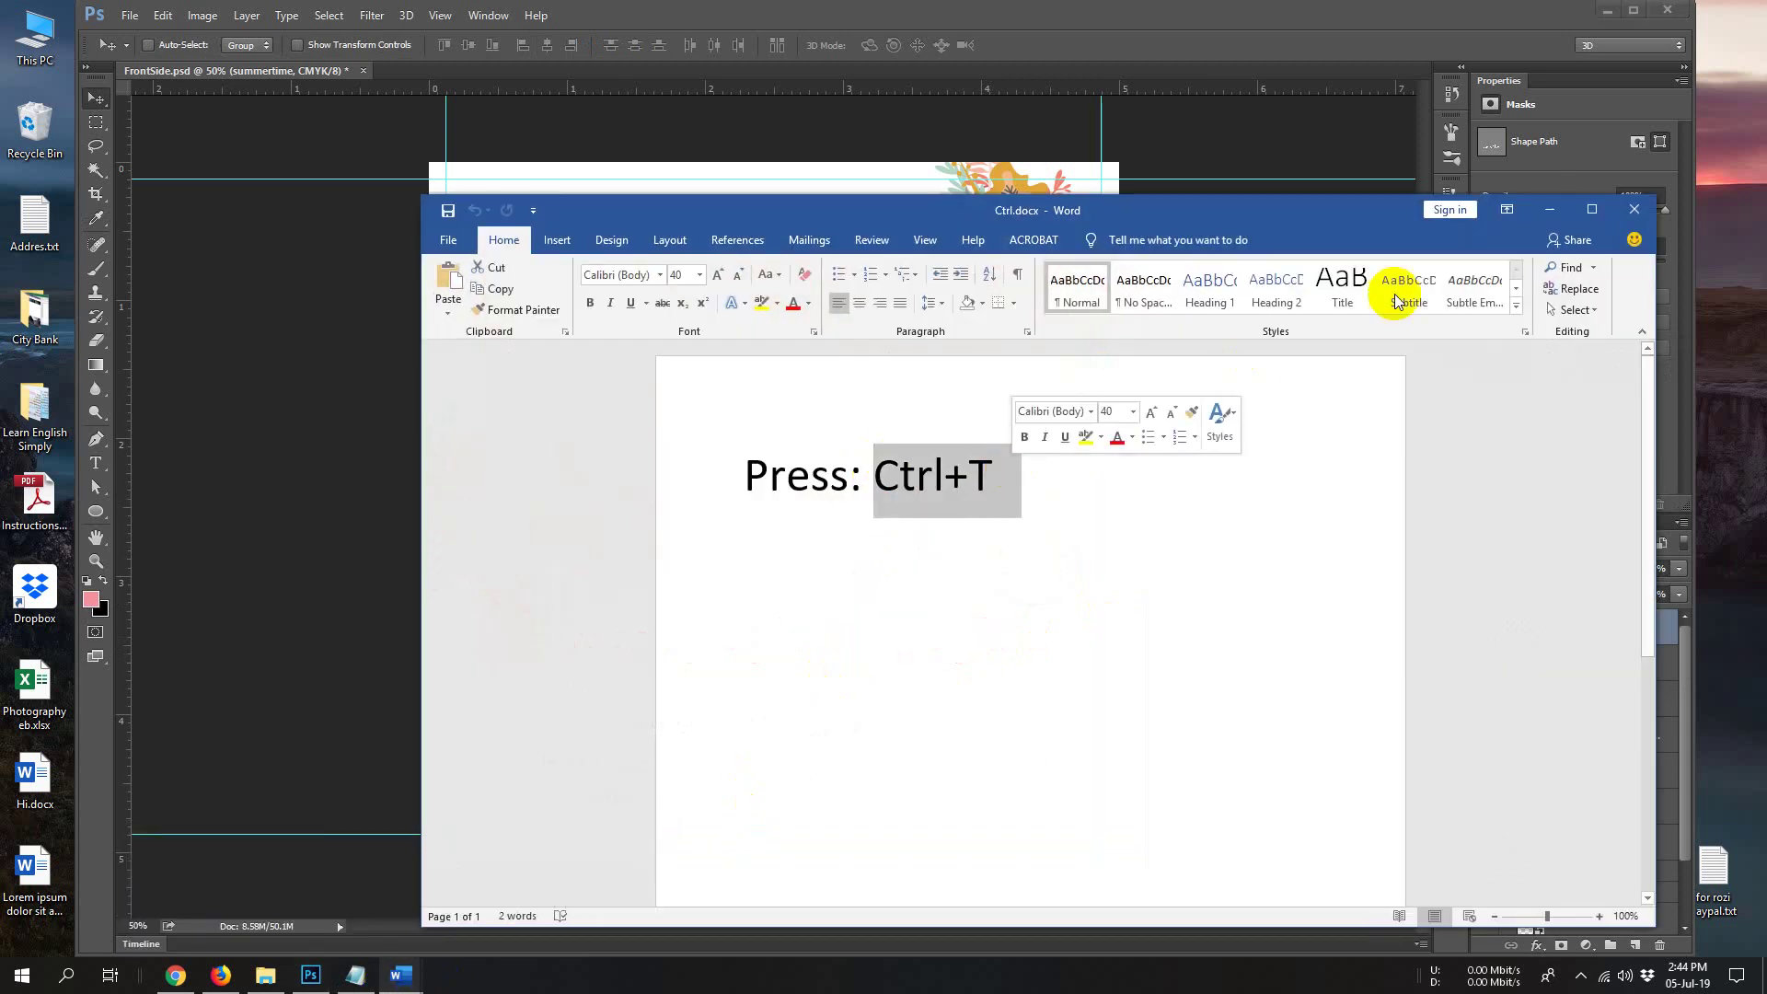
click(1541, 221)
Free-transform the summertime lettering, enlarging it slightly and proportionally from its center
key(ctrl+t)
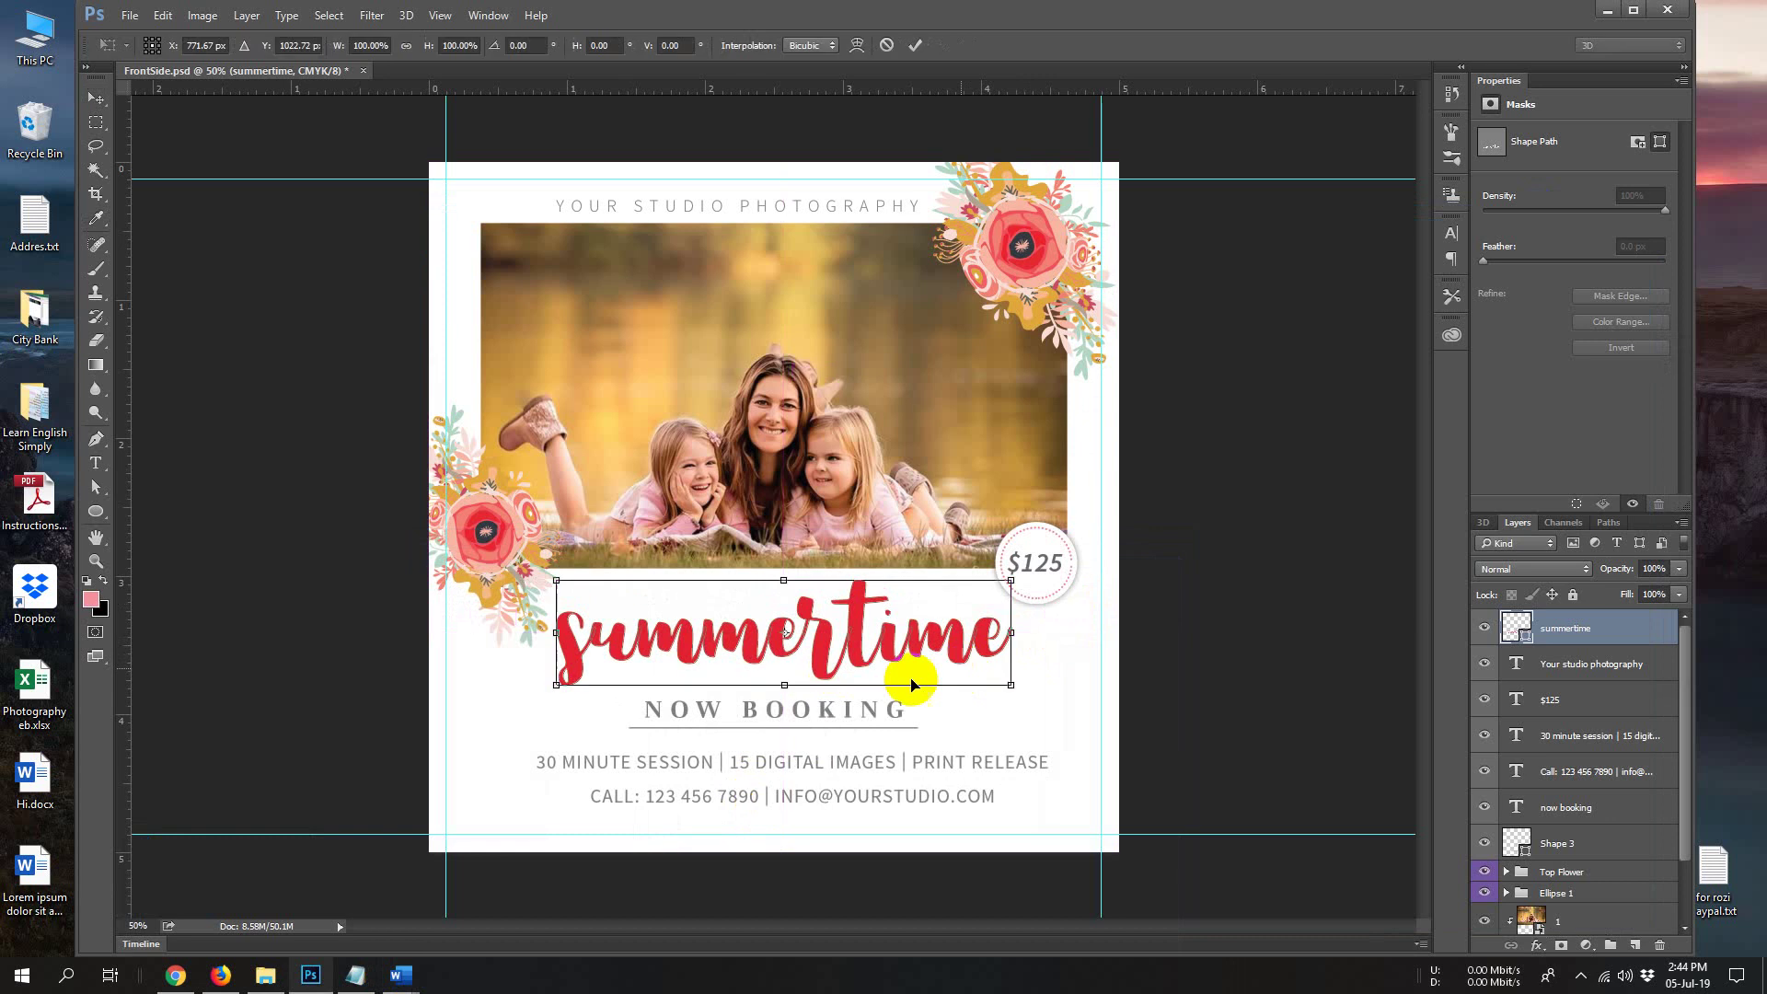
mouse_move(396, 968)
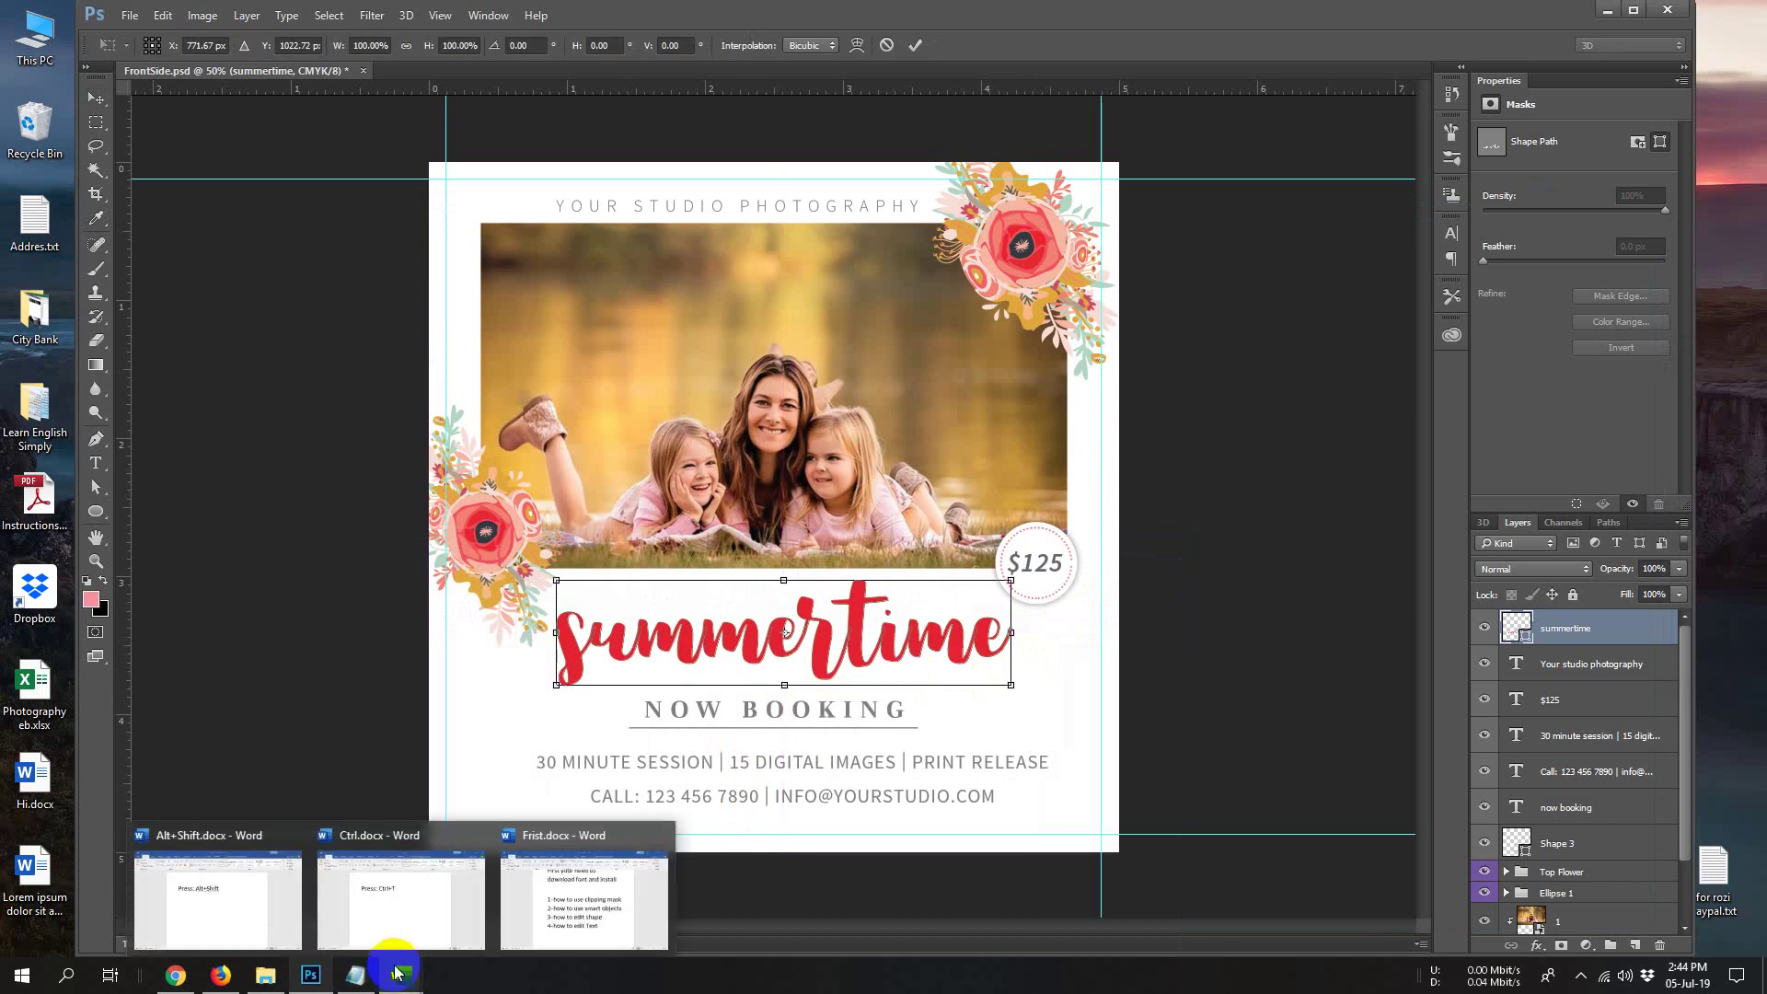
click(274, 899)
click(898, 590)
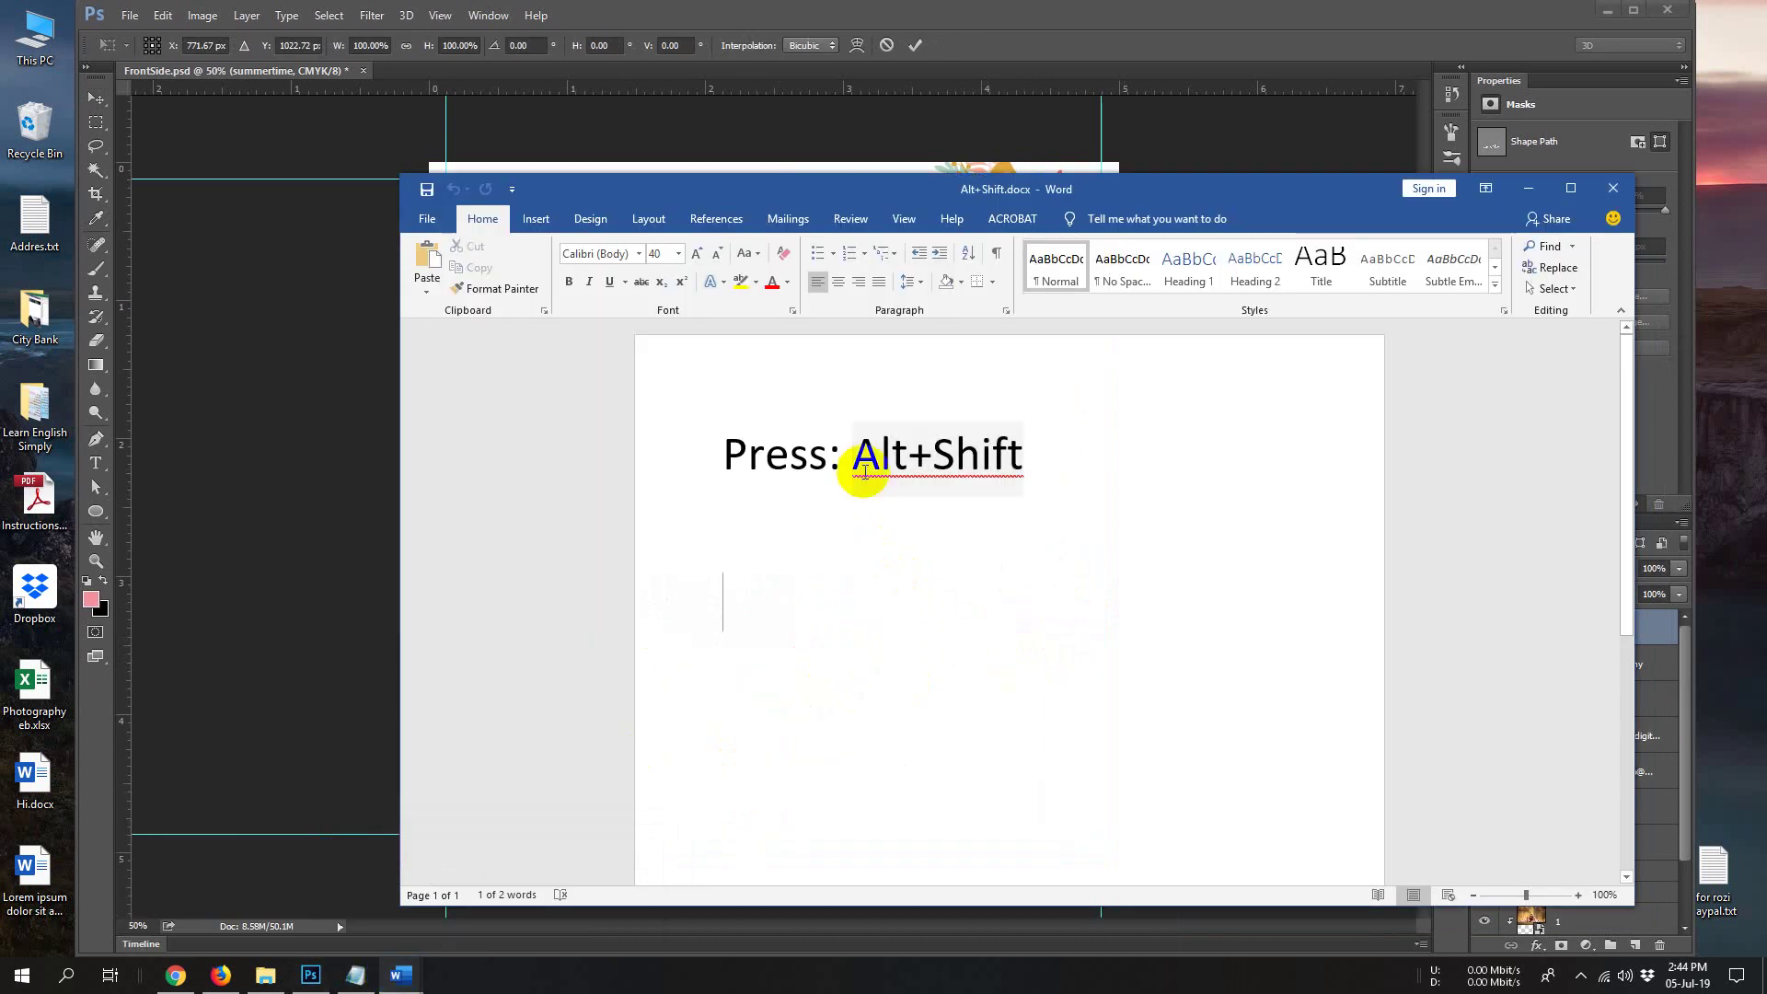
drag(908, 439, 1093, 438)
click(1528, 188)
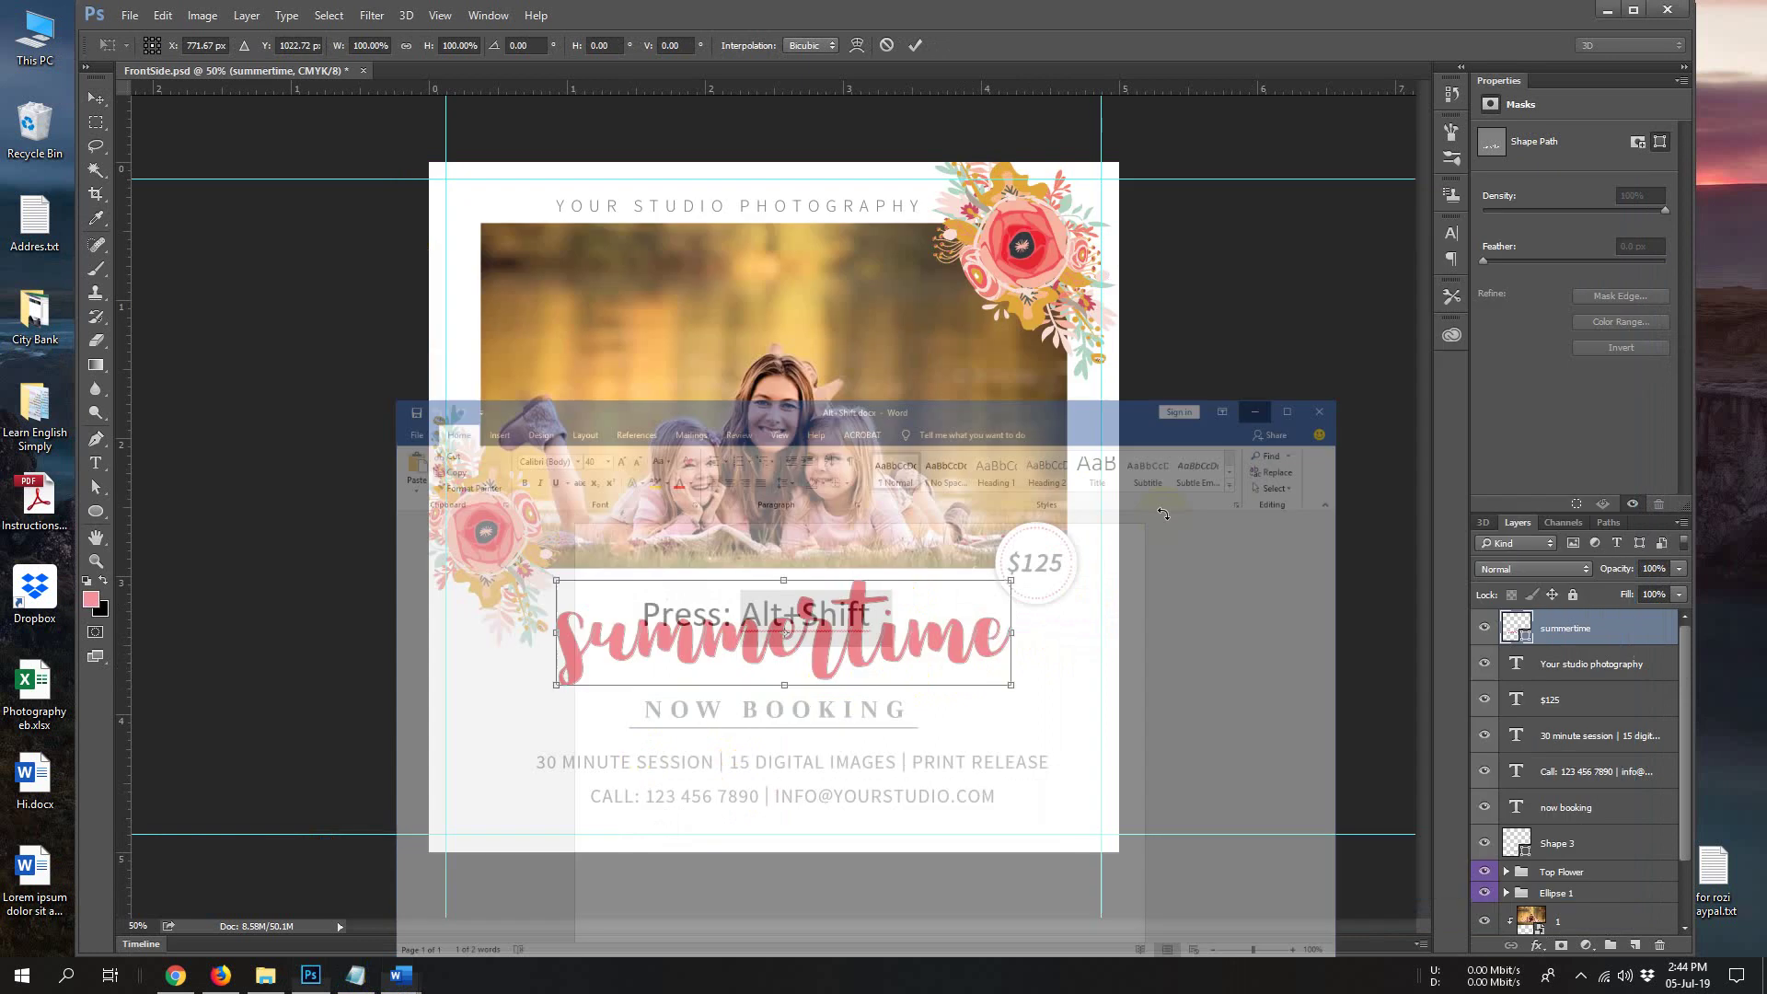
mouse_move(1010, 580)
mouse_down()
mouse_move(1090, 538)
mouse_move(972, 585)
mouse_move(1035, 578)
mouse_move(1016, 579)
mouse_up()
click(915, 46)
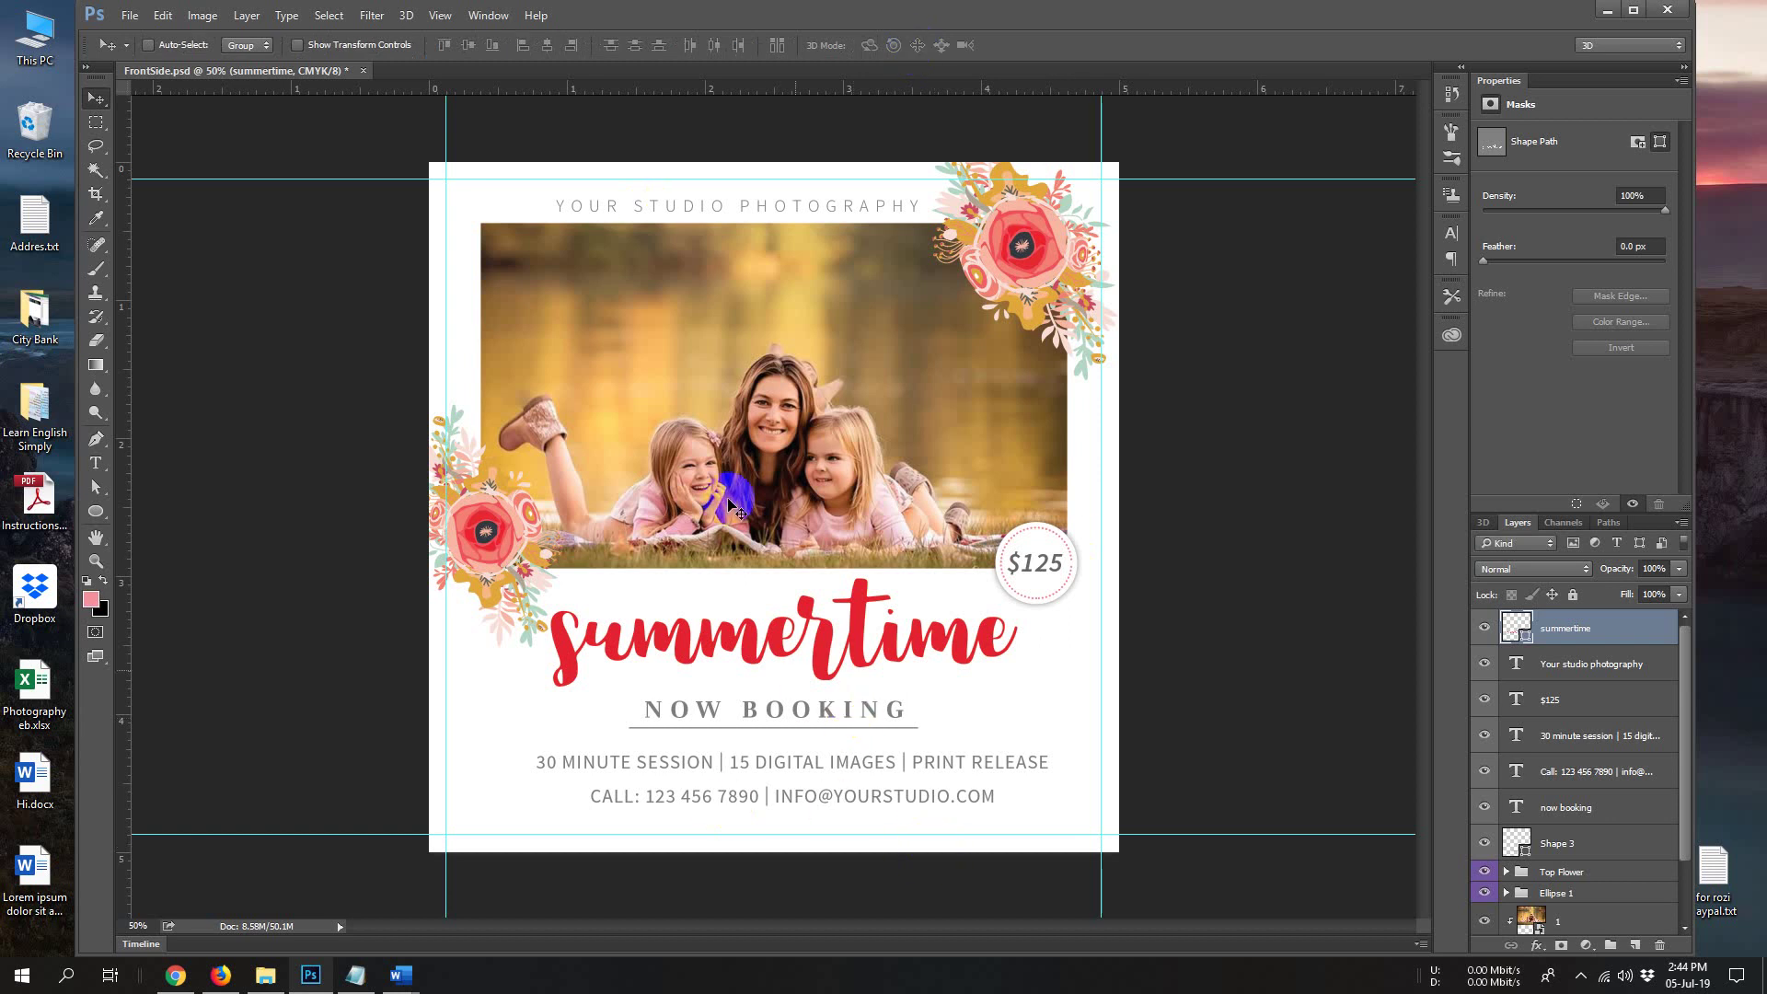
Replace the studio photography heading above the photo with the text "your name"
right_click(782, 215)
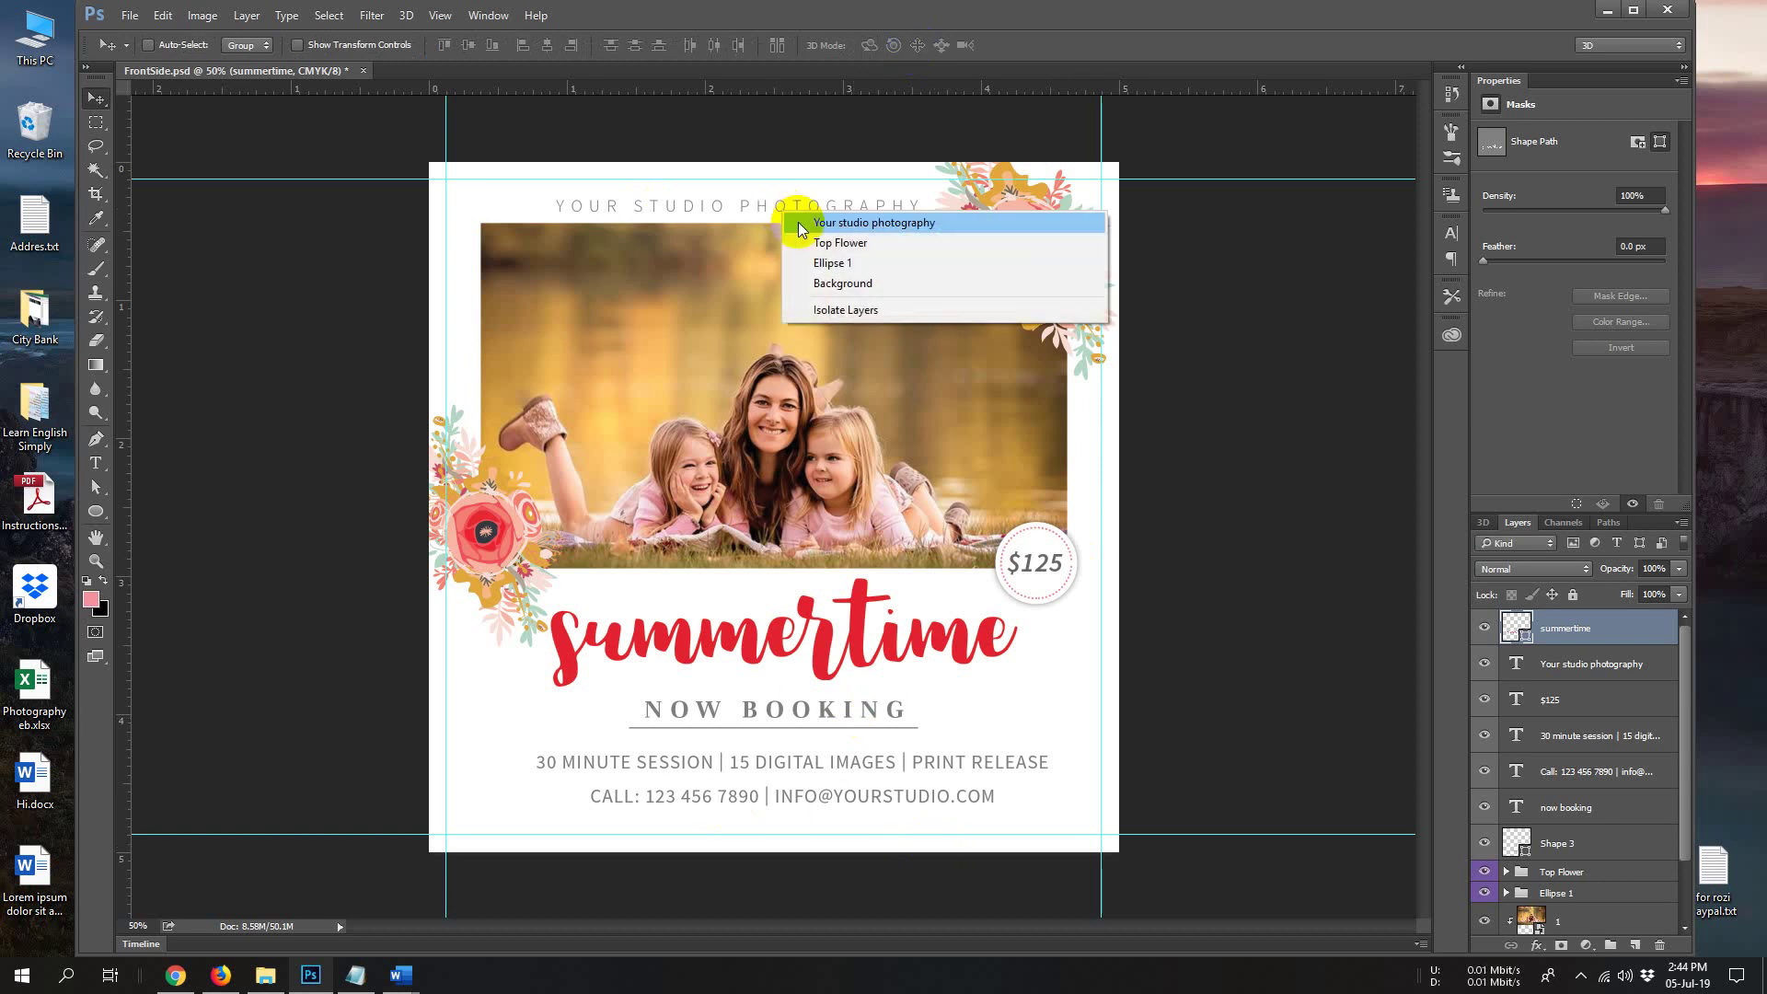
click(810, 225)
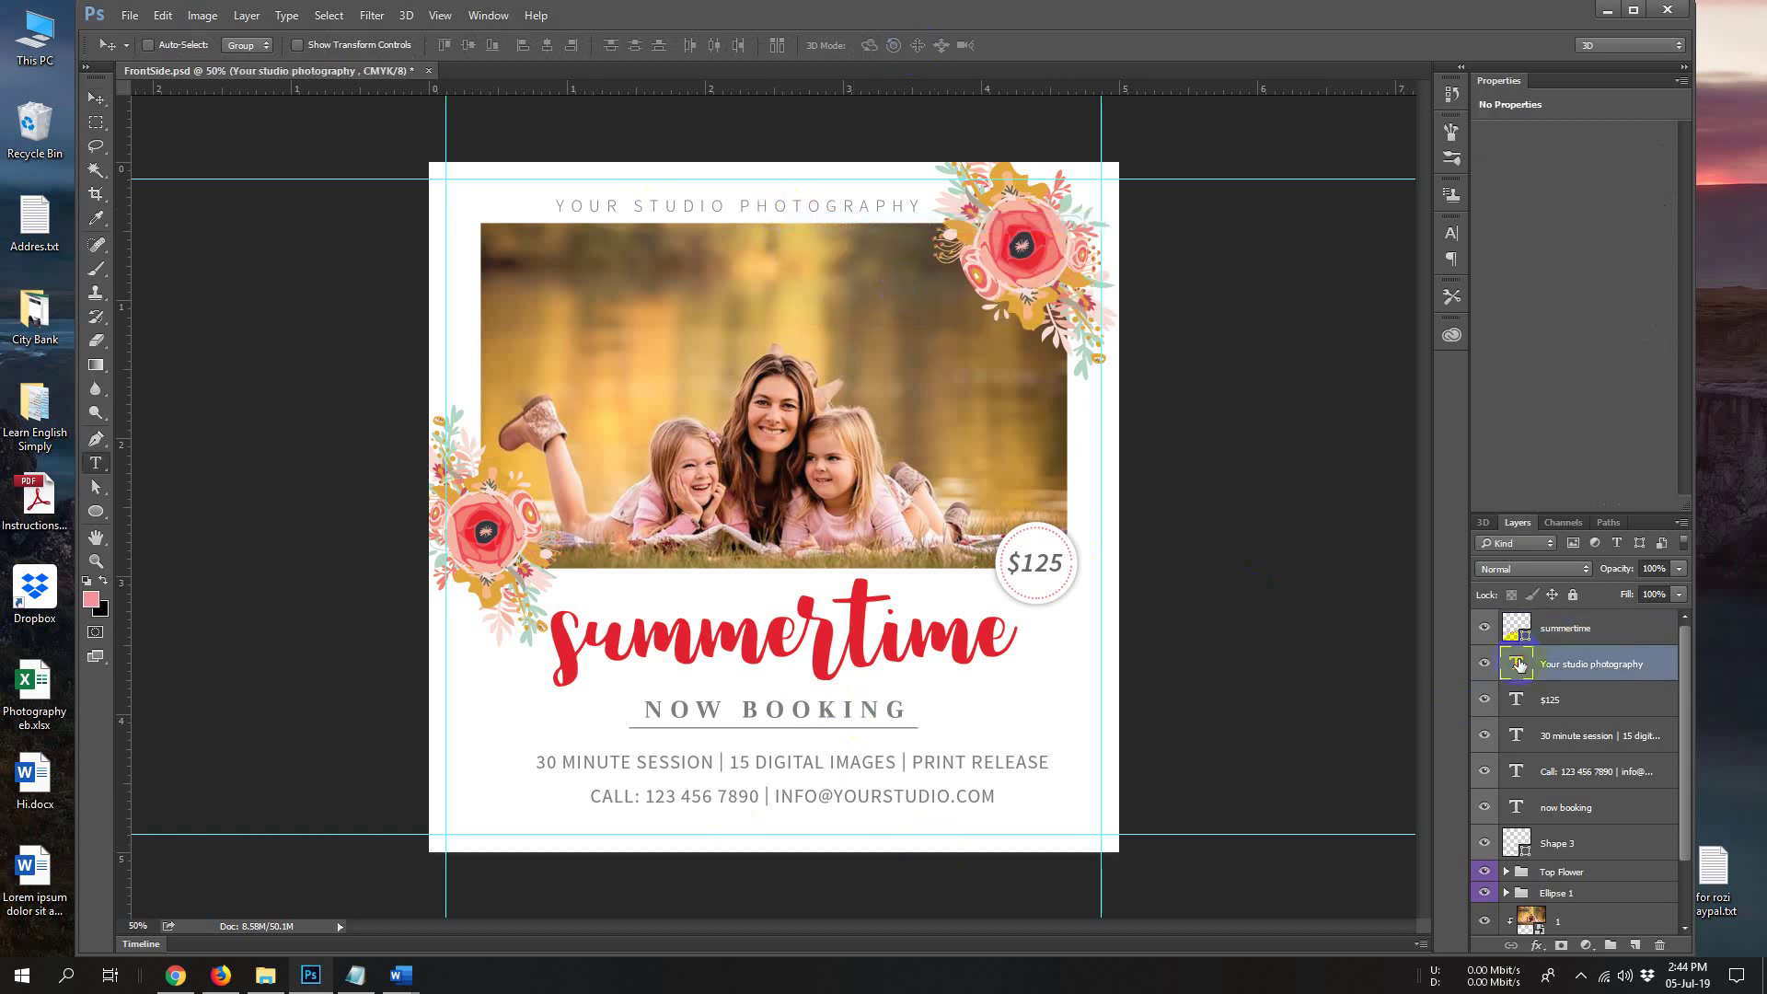
double_click(1519, 663)
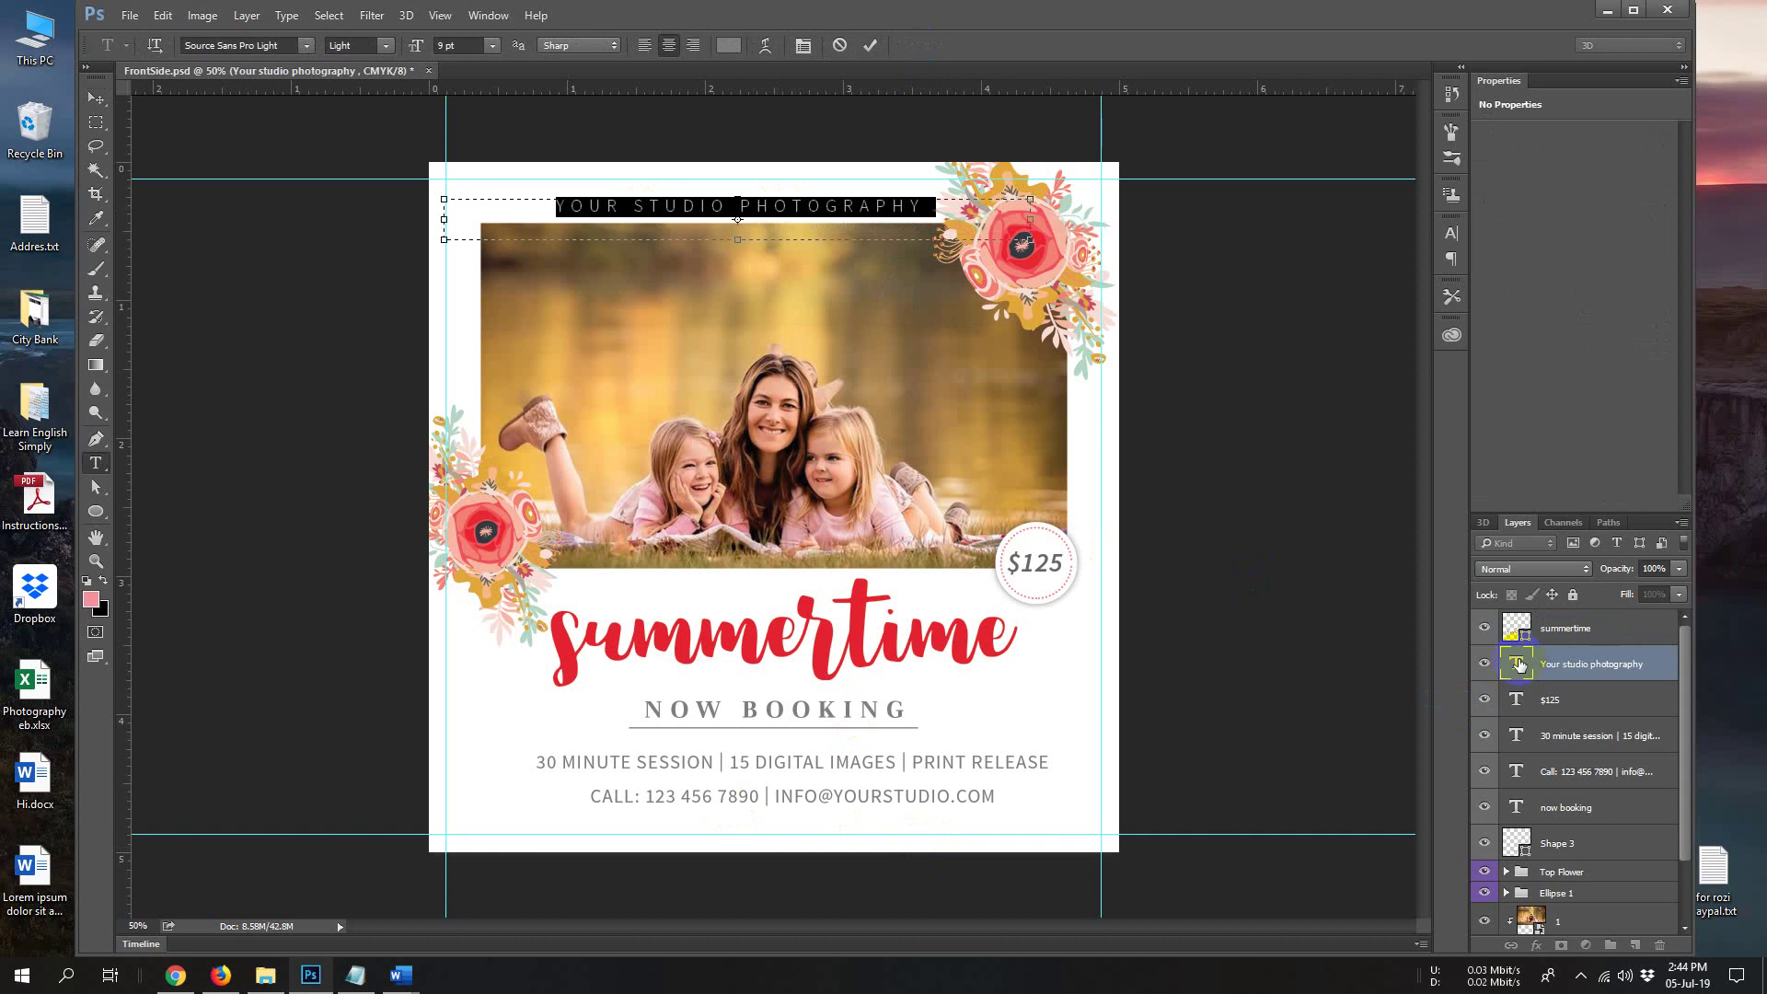
text(Yo)
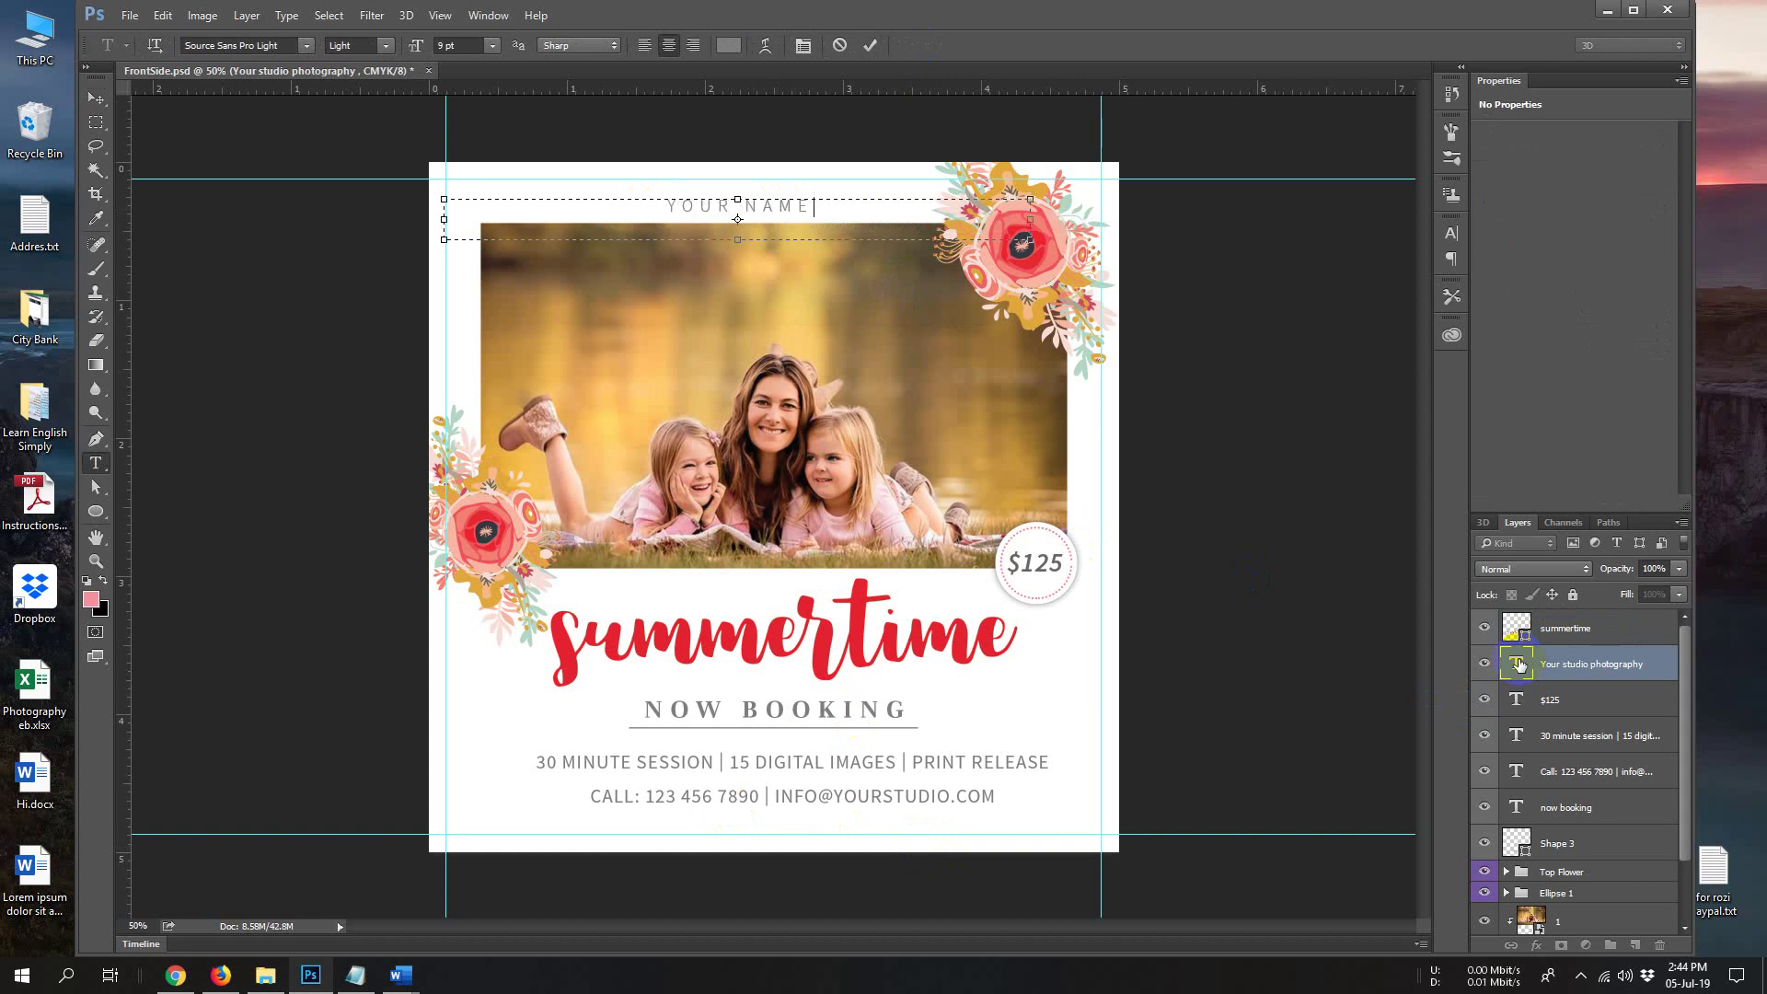
click(101, 108)
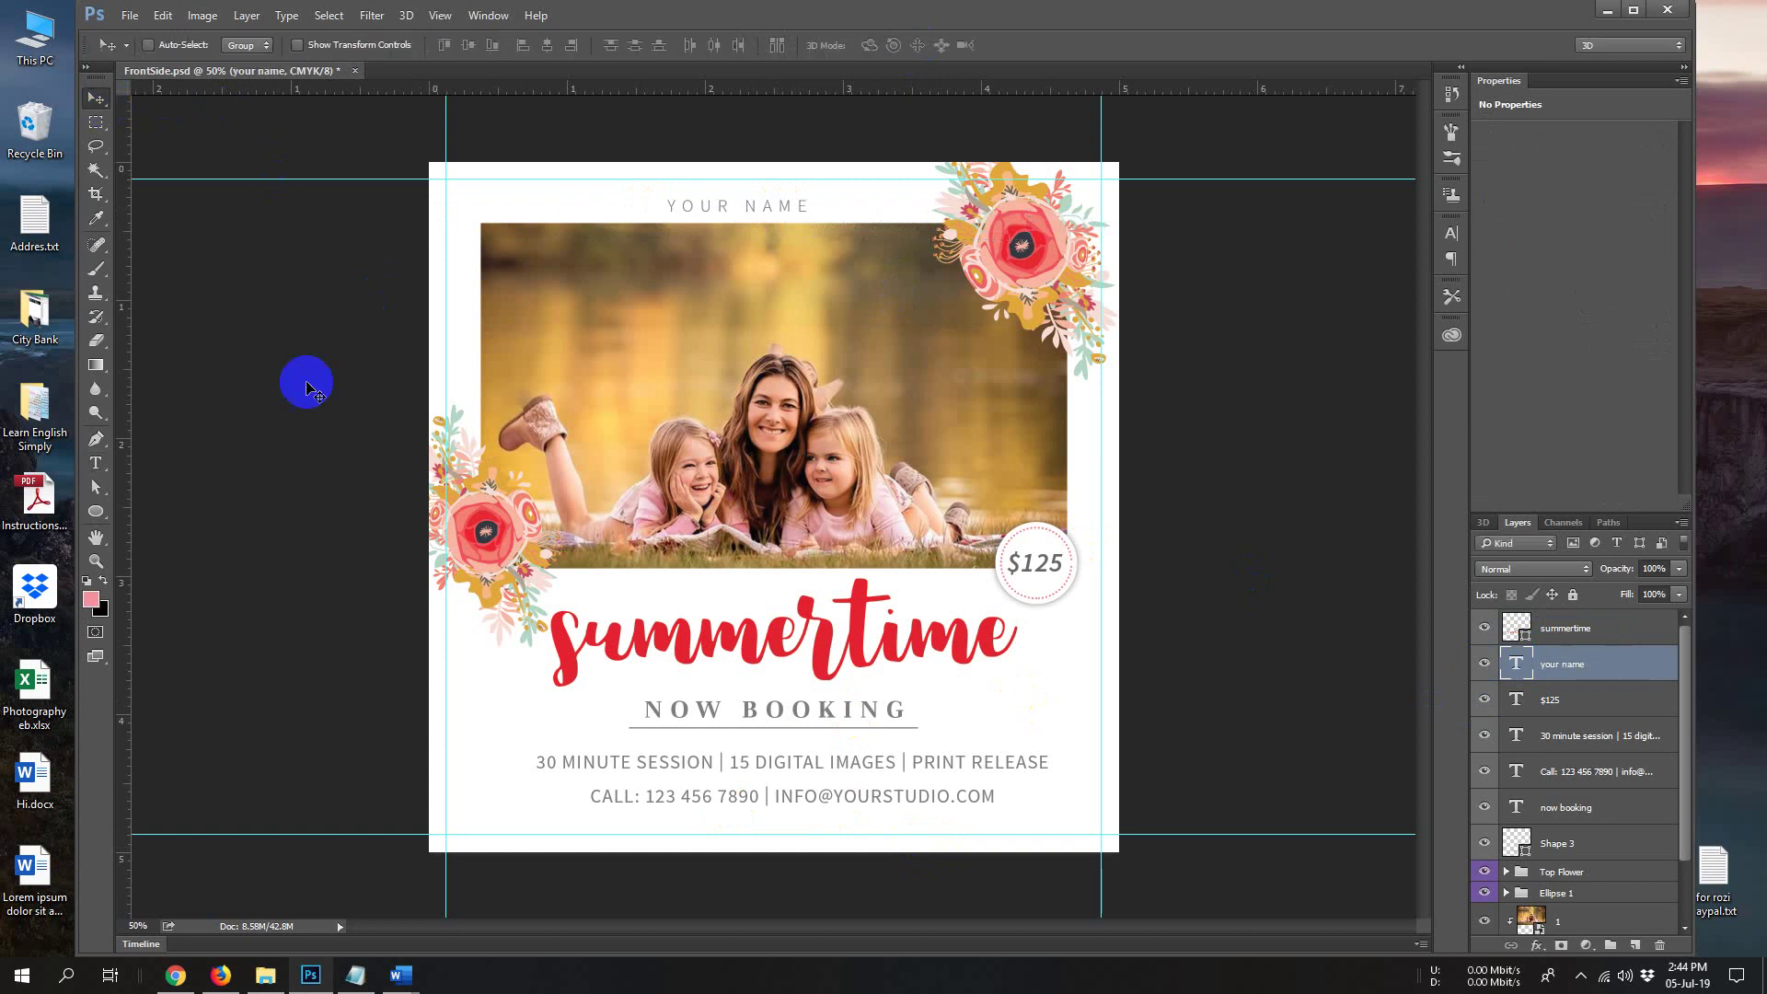
Edit the session details line to offer a 20 minute session and 10 digital images
right_click(798, 767)
click(814, 775)
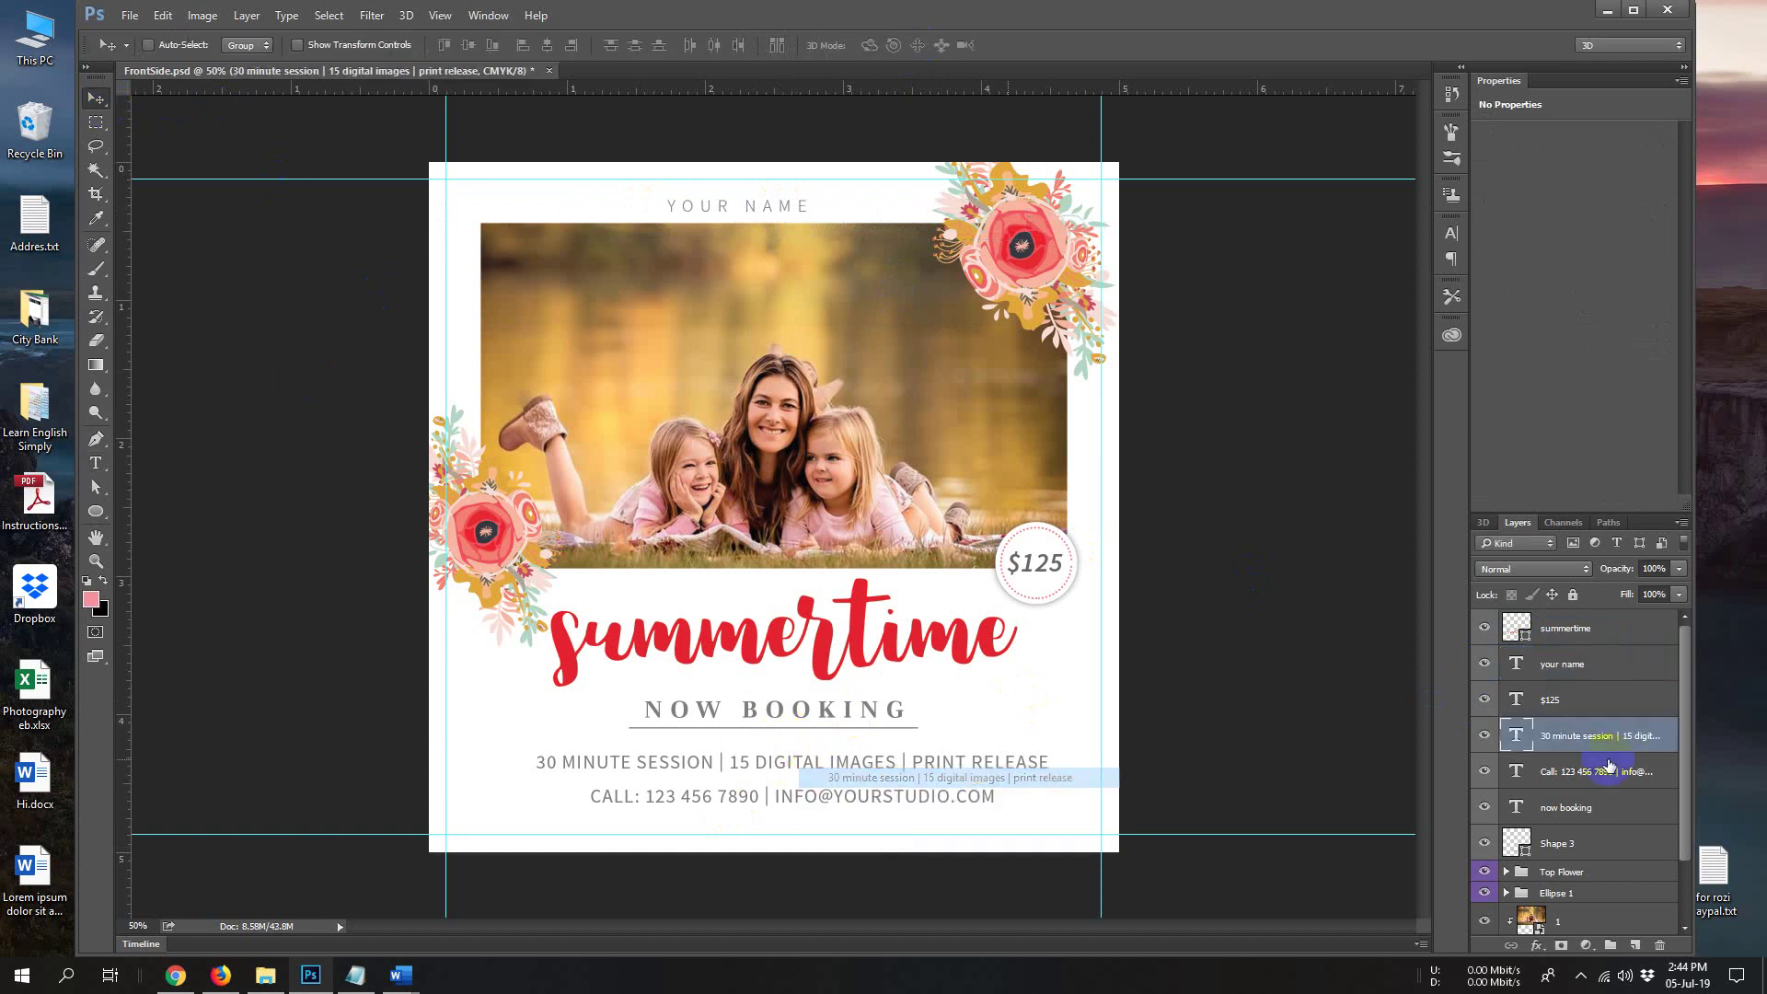
double_click(1521, 738)
click(609, 769)
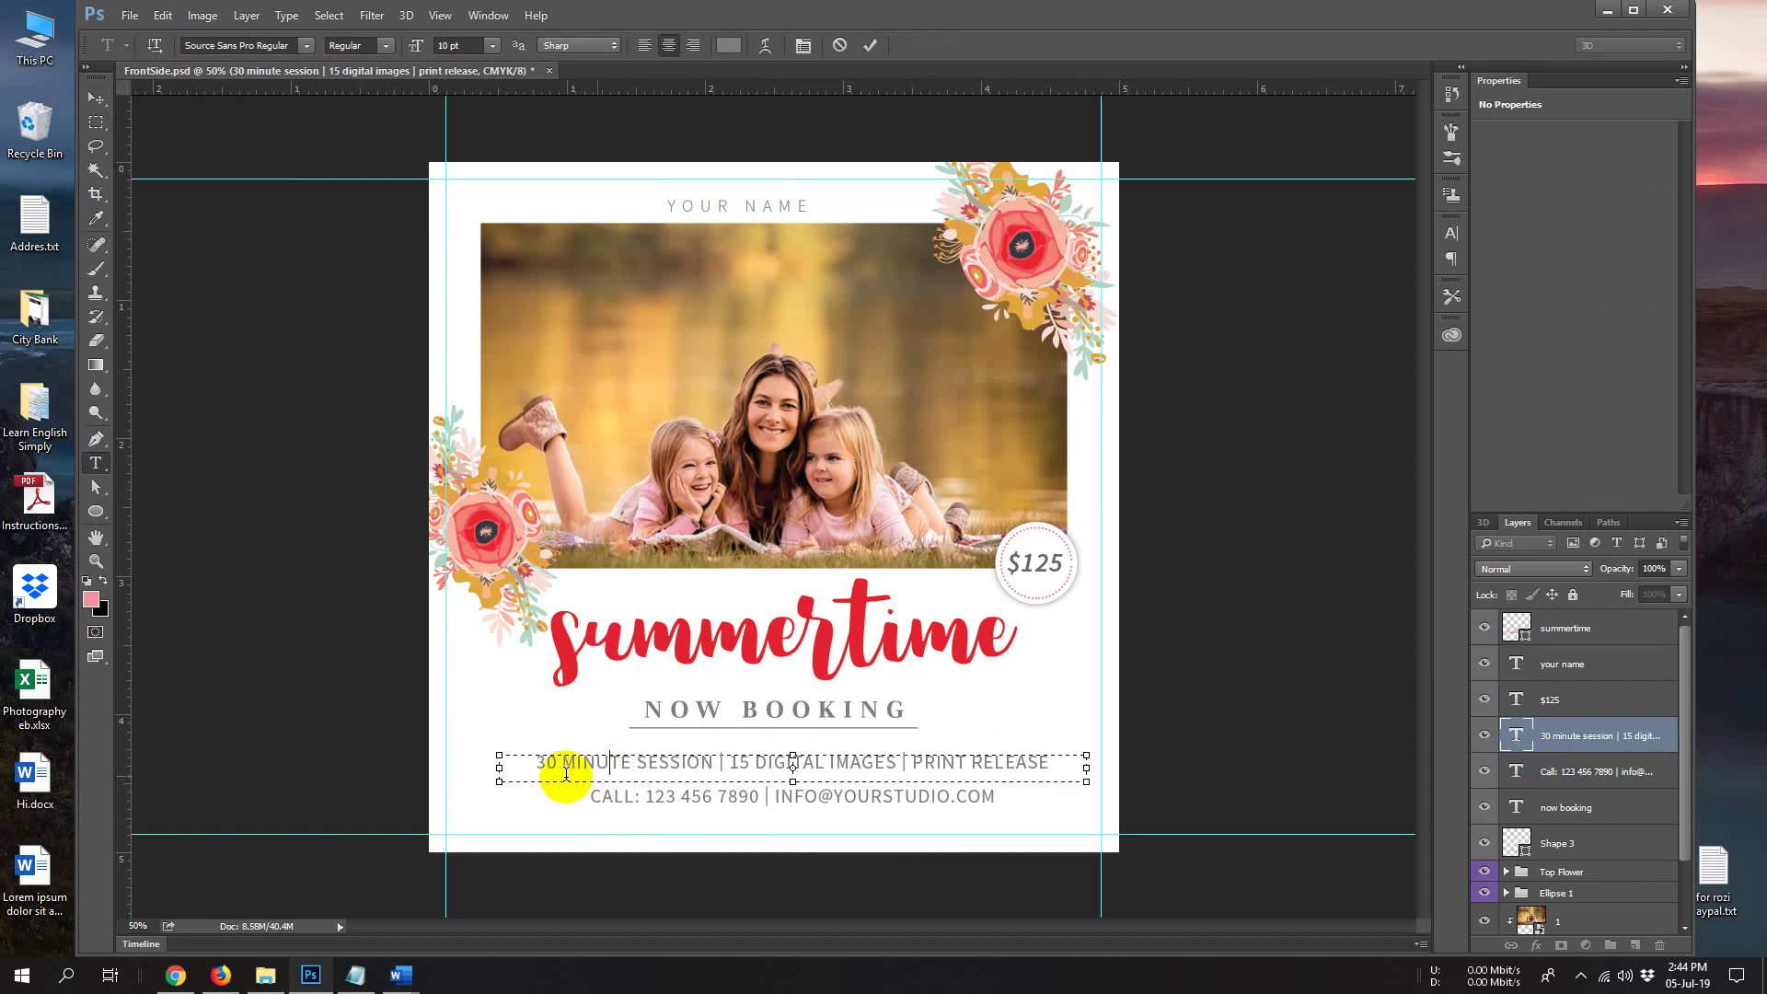
text(2)
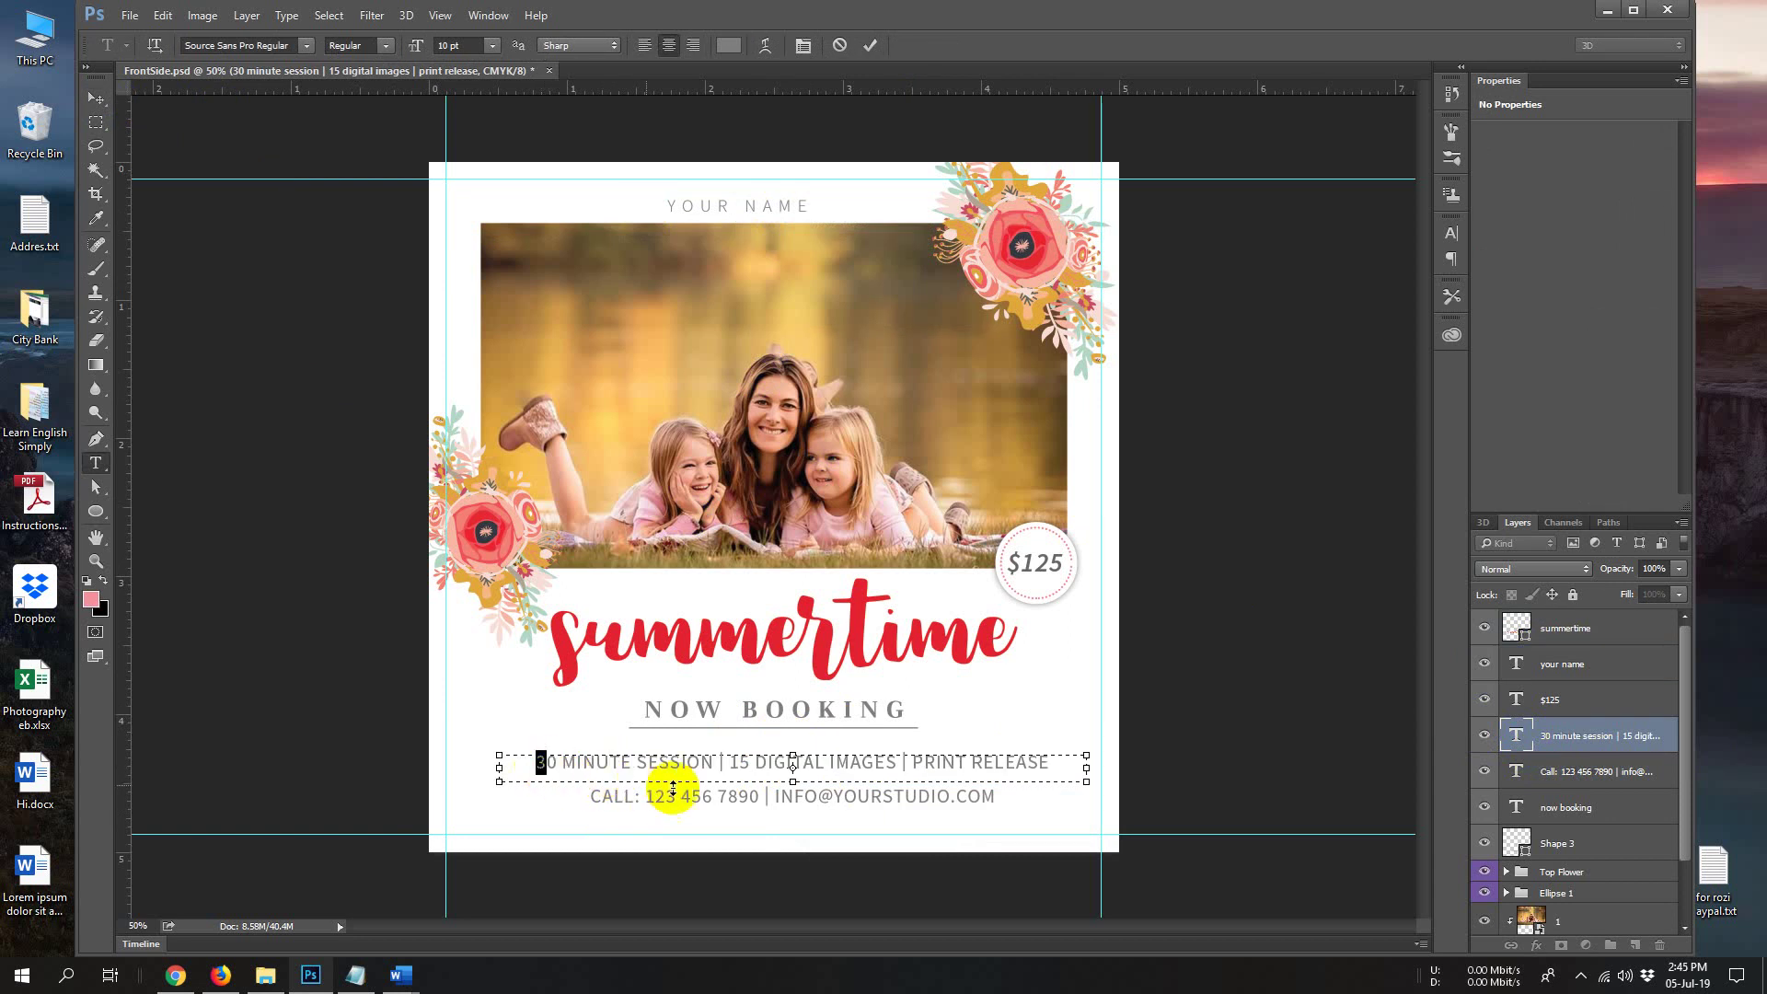
text(0)
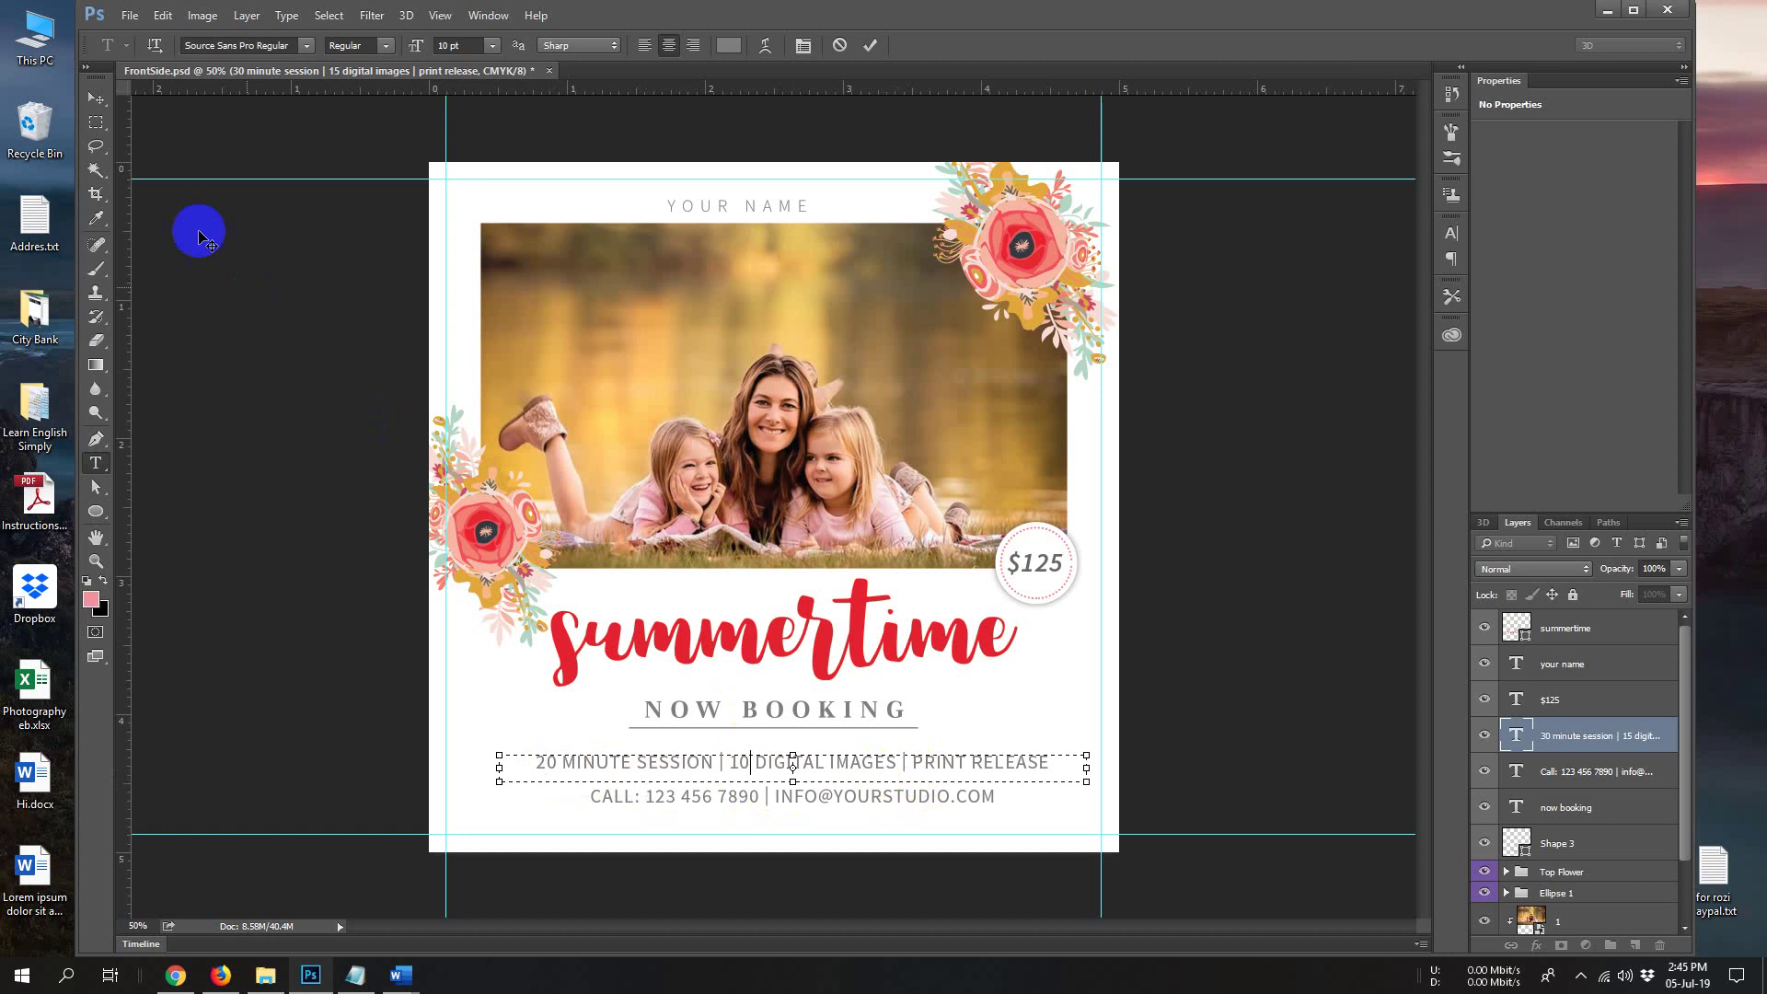
click(96, 98)
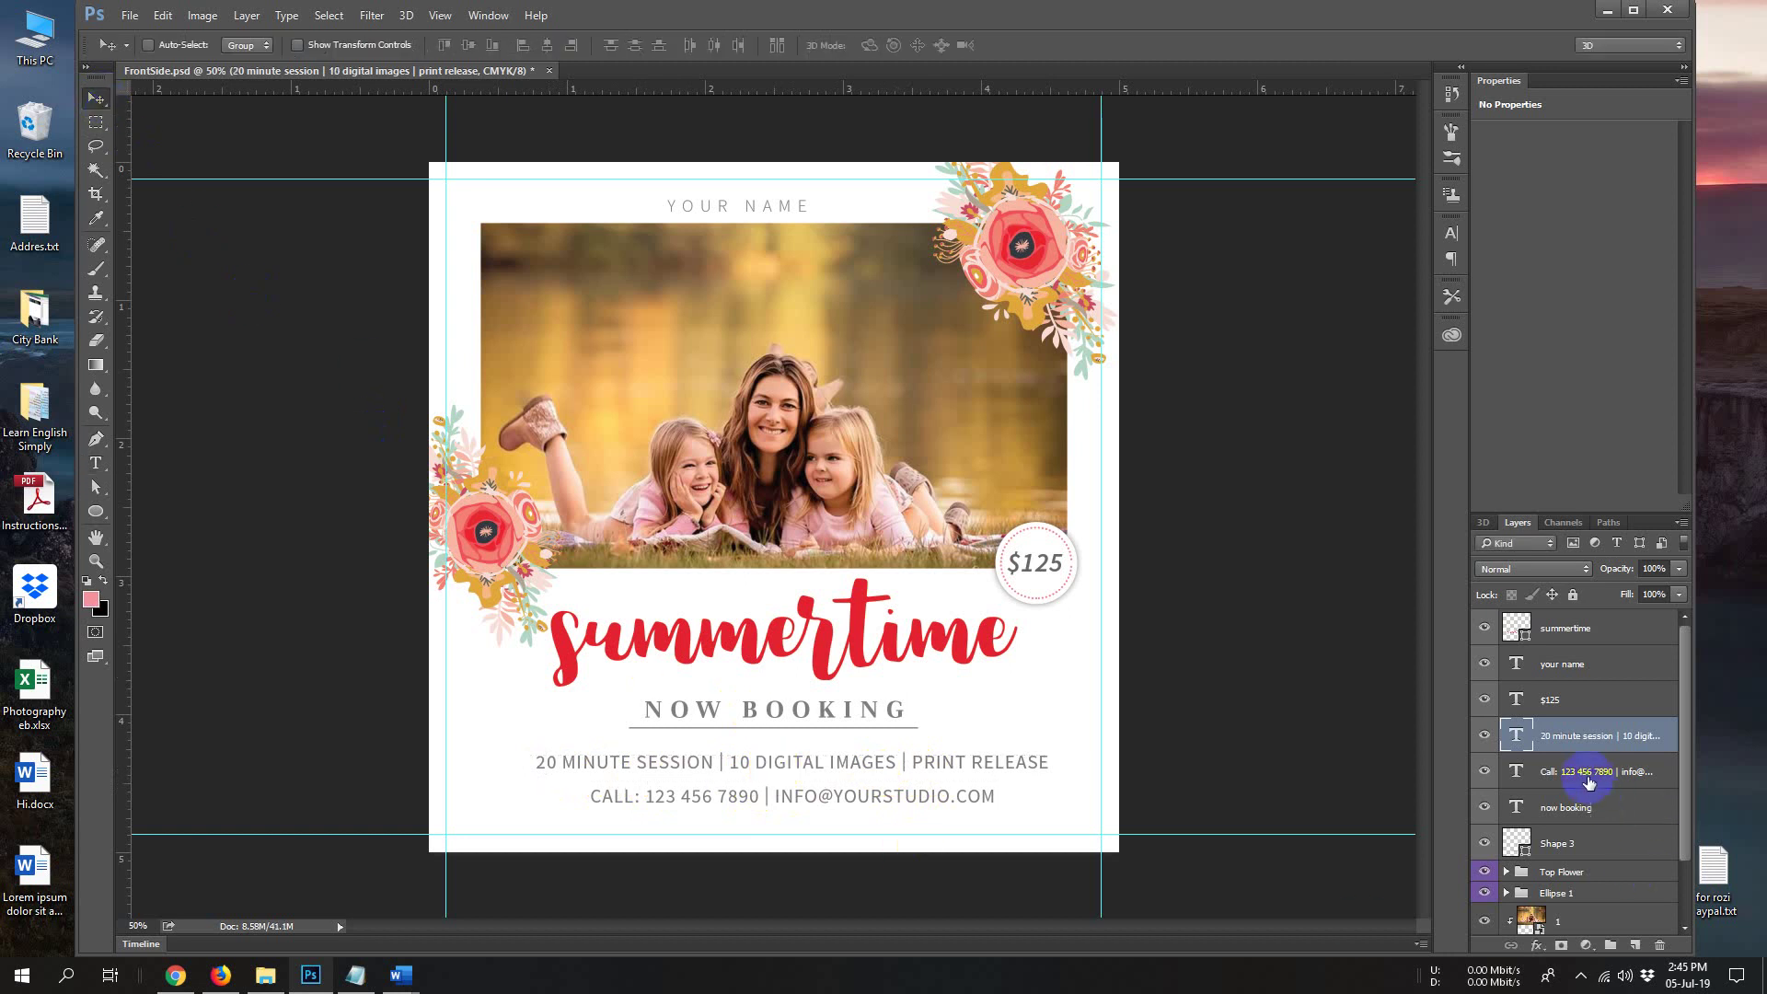
Retype the first three digits of the phone number in the contact line
click(1531, 776)
double_click(1520, 773)
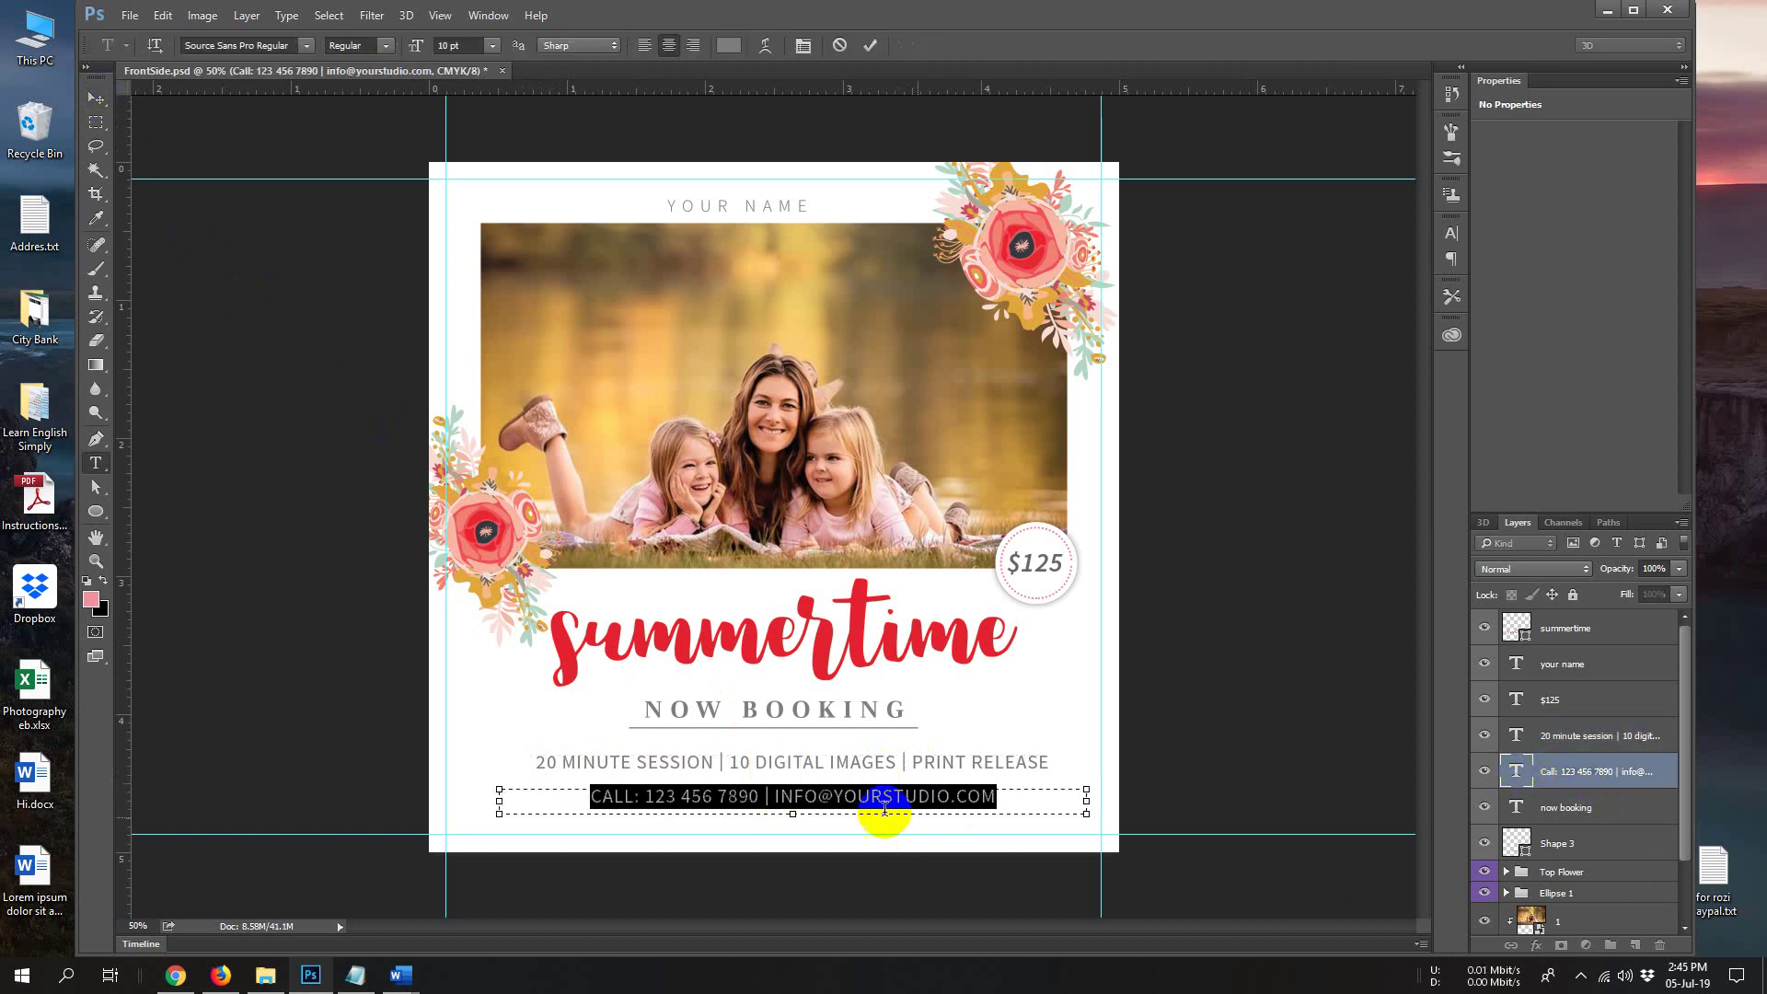
click(829, 800)
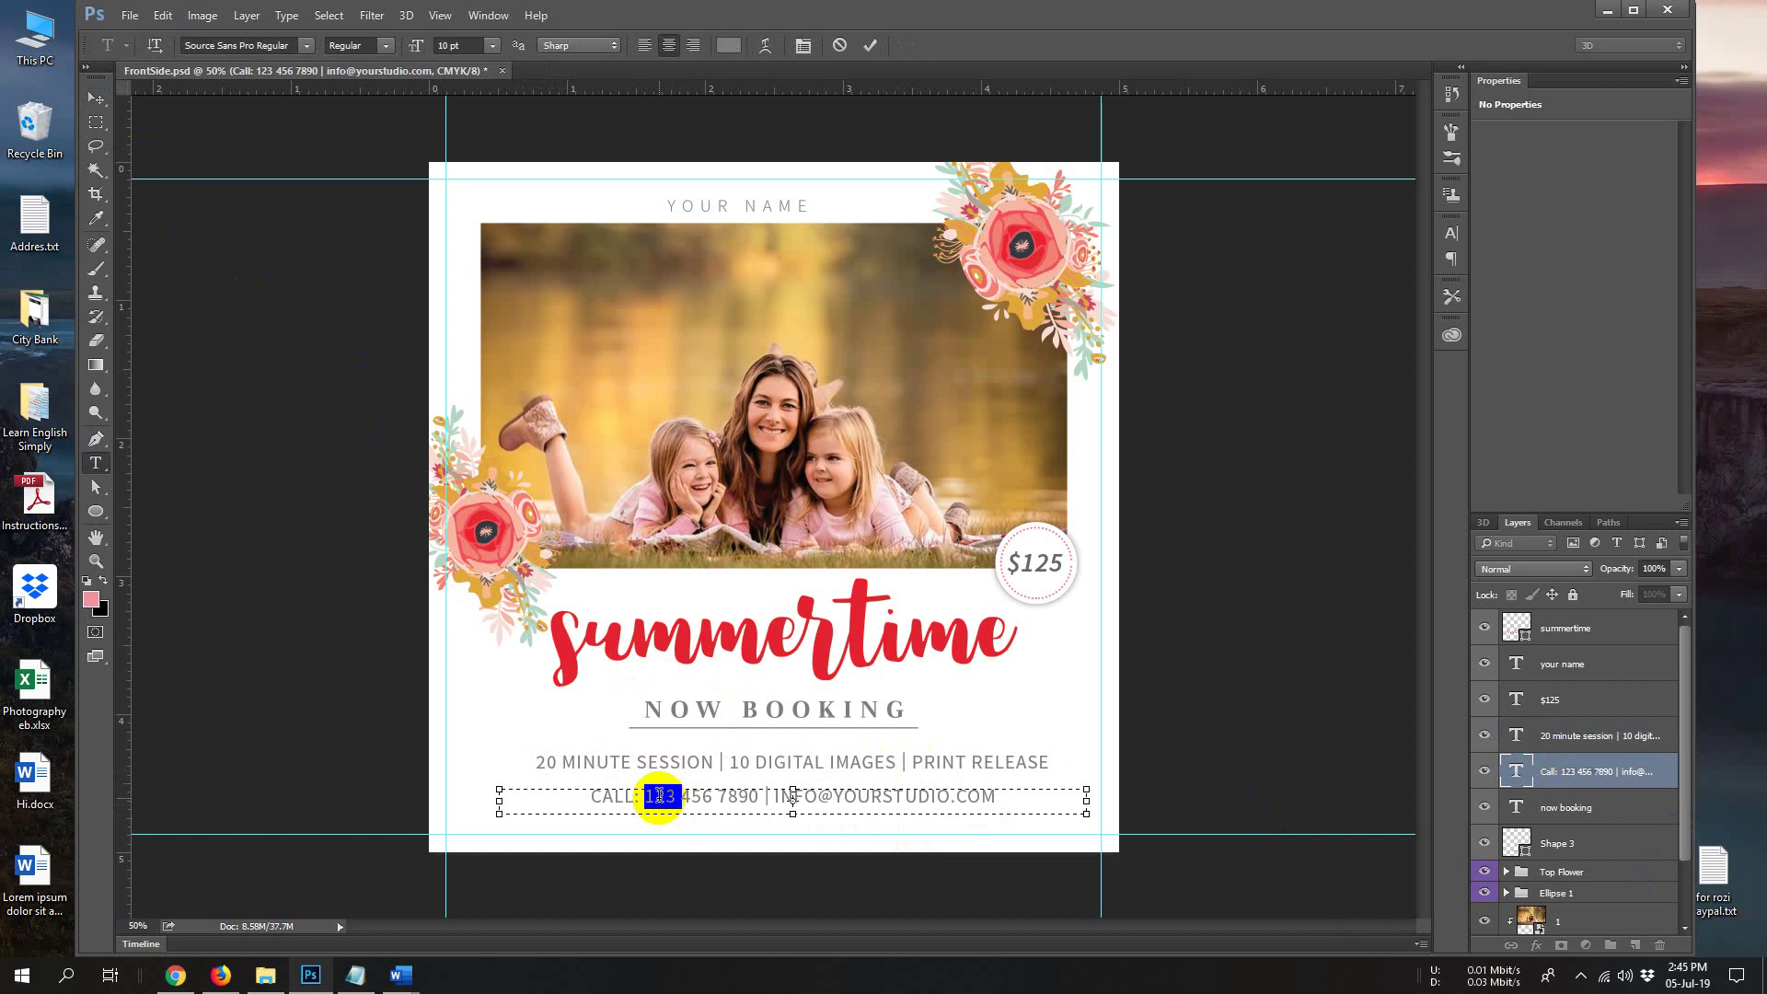
text(123)
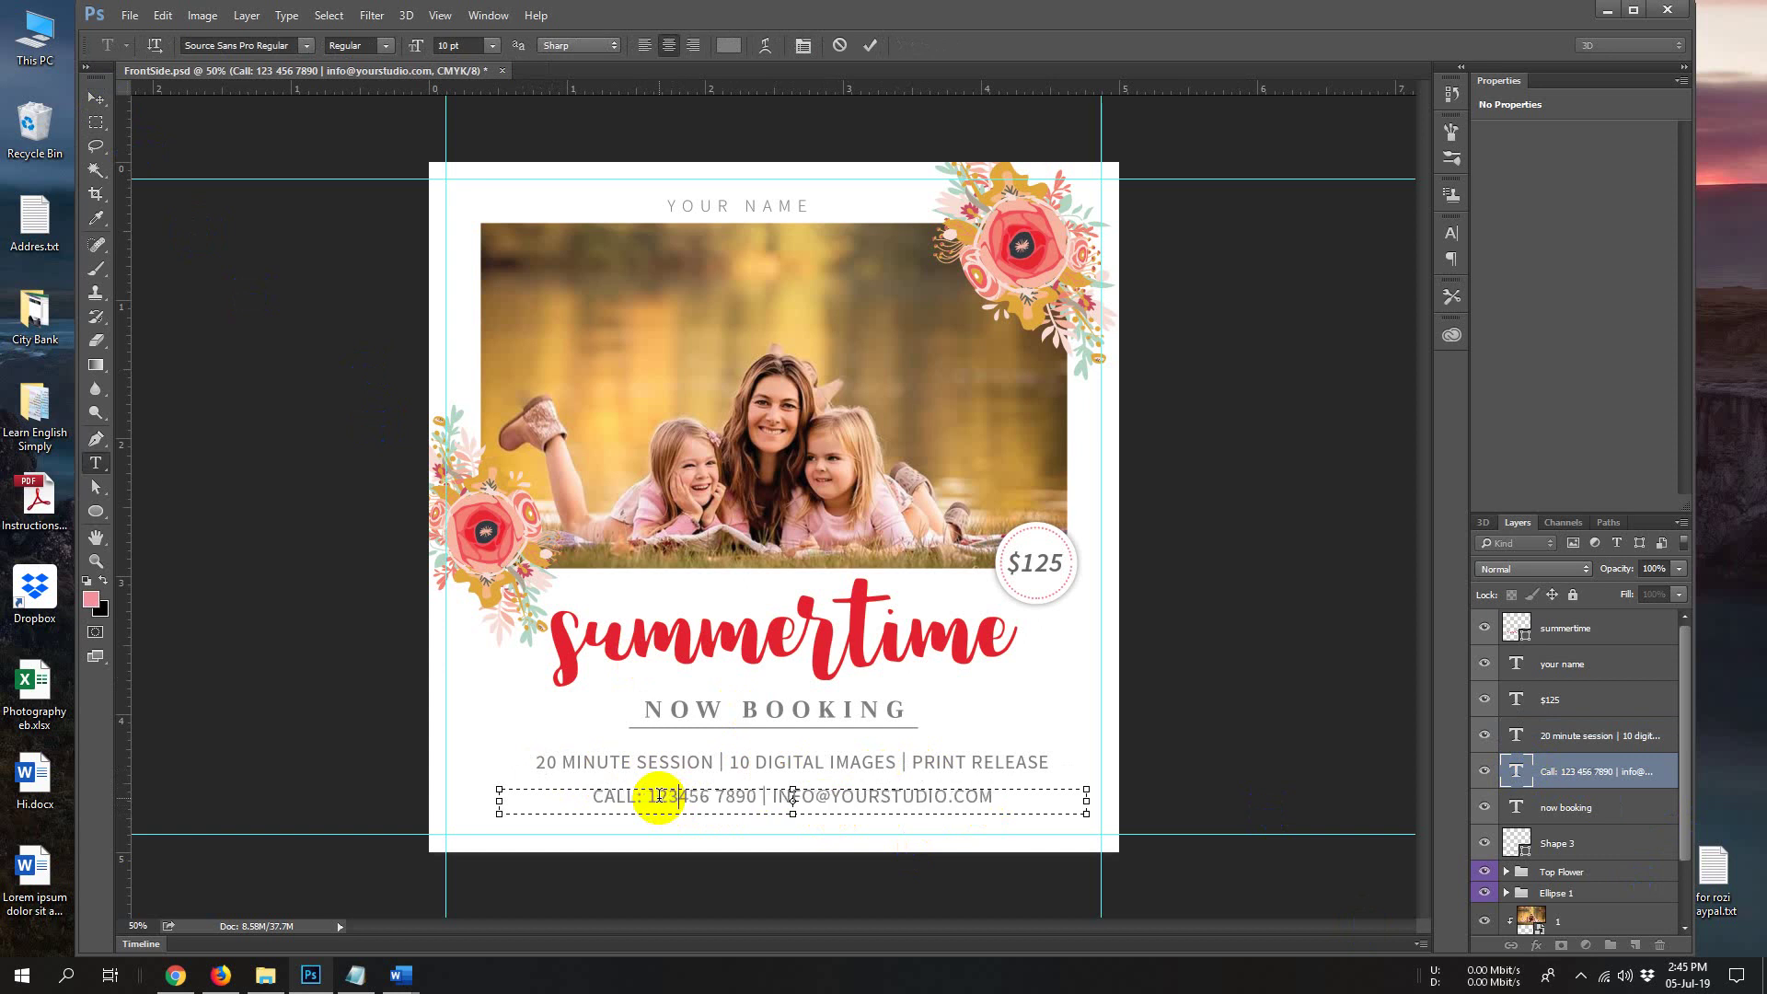
click(96, 98)
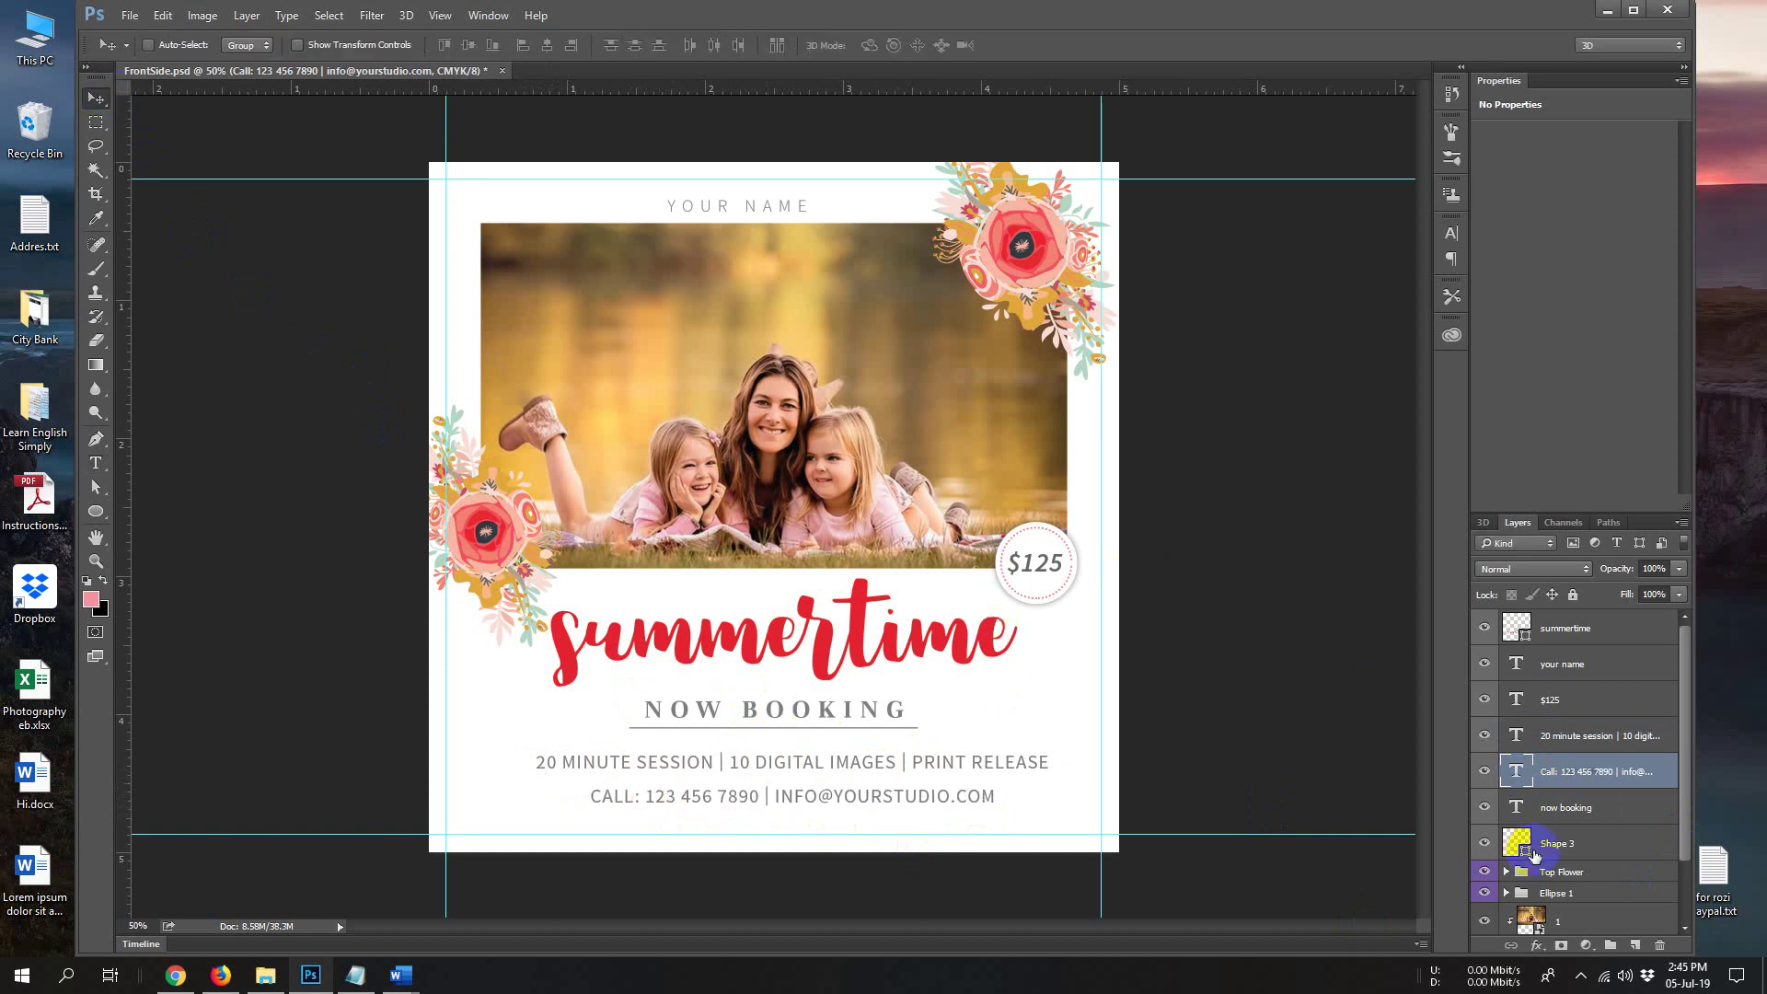
Change the price in the round badge to $105
click(1518, 701)
double_click(1518, 701)
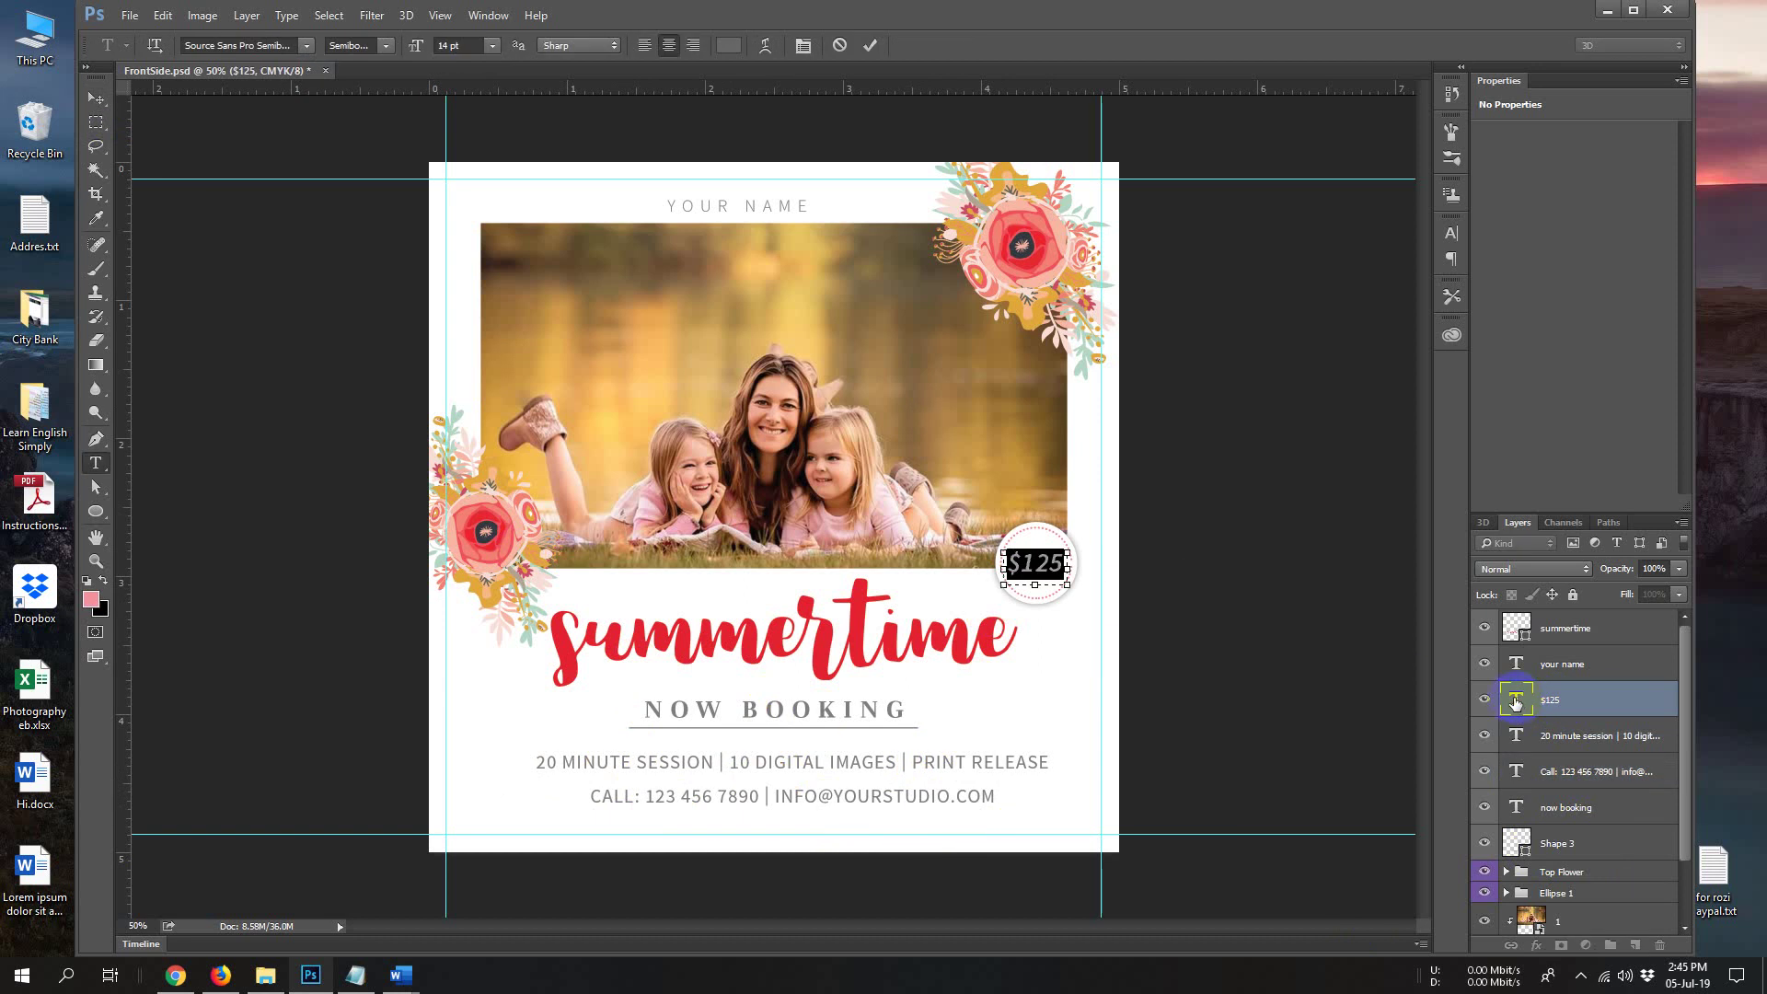
key(BackSpace)
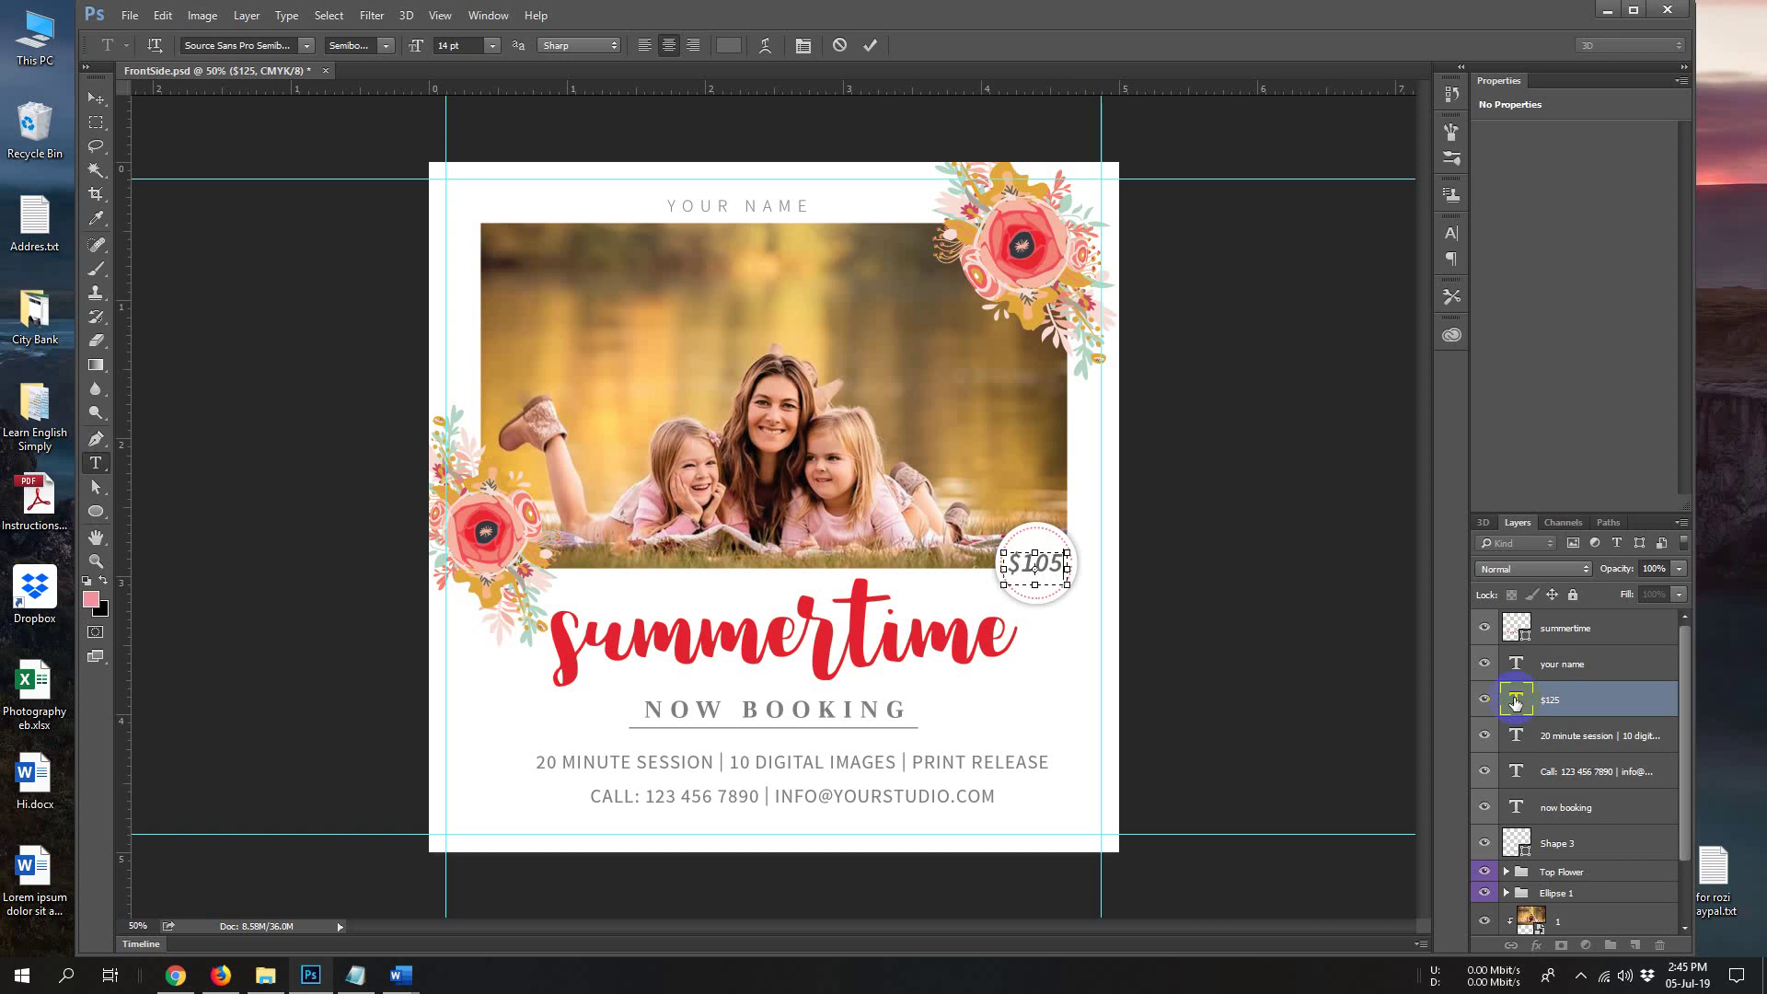
click(96, 97)
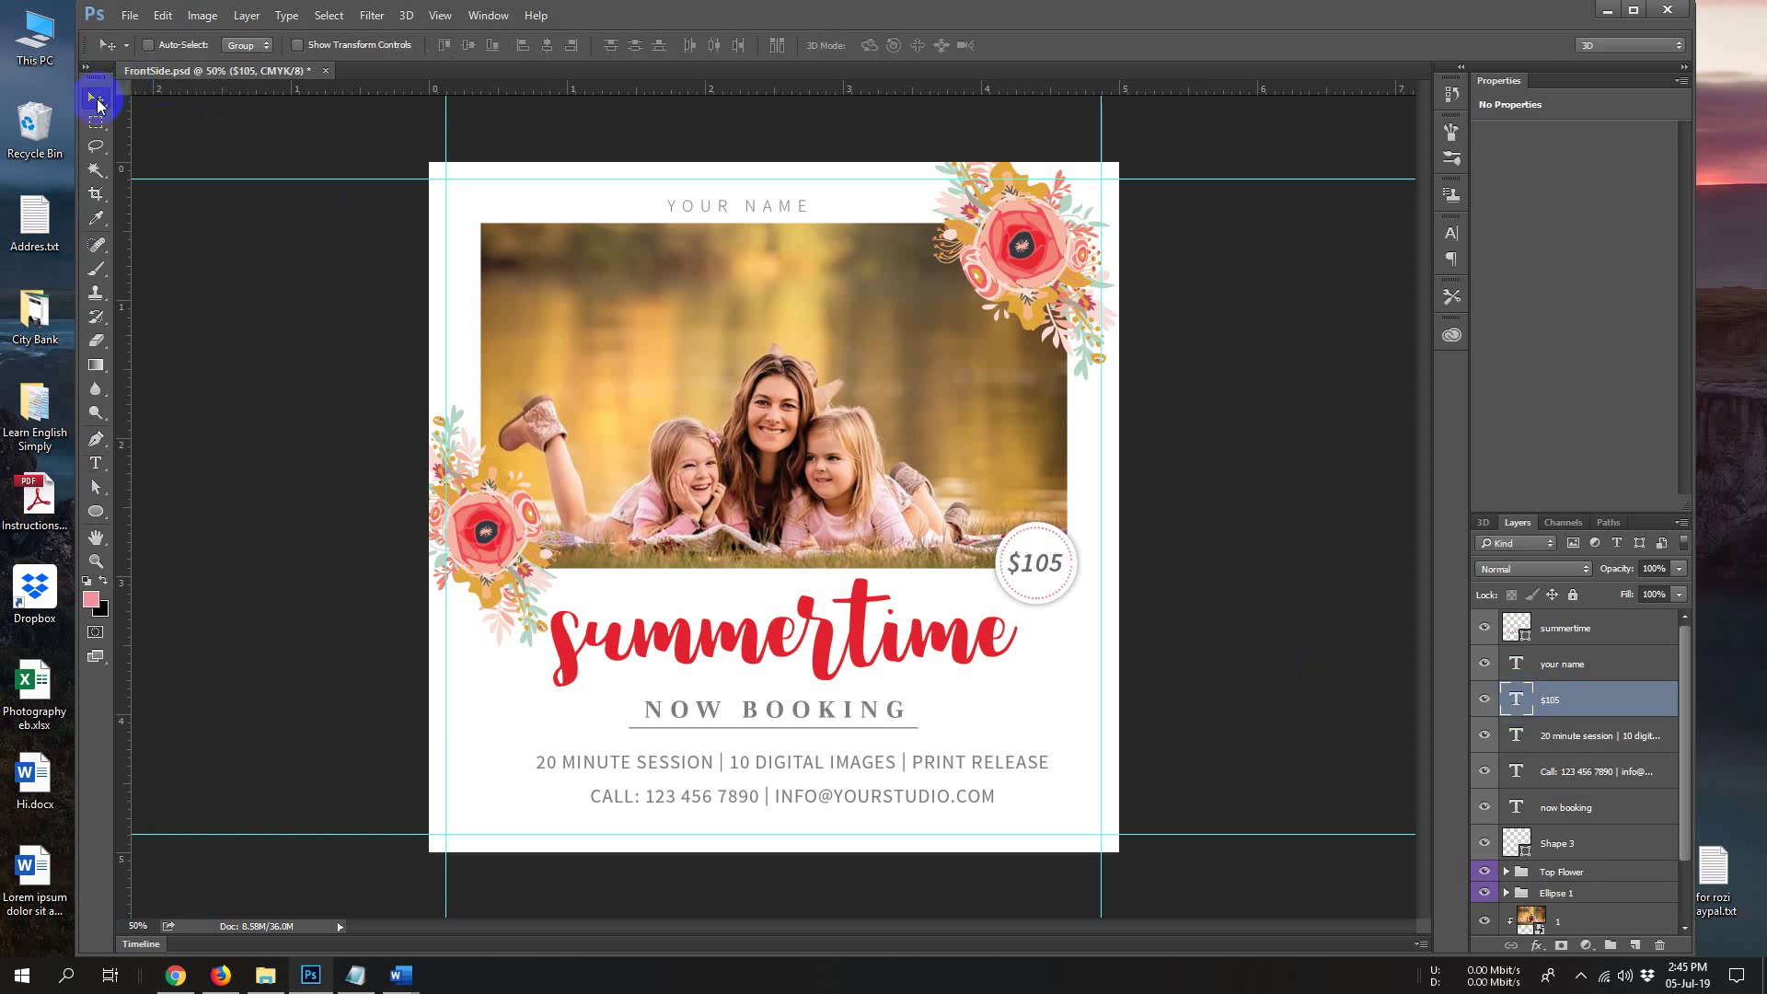
Delete the clipped photo layer 1 from the flyer, leaving the gray image placeholder
scroll(1646, 741, down, 2)
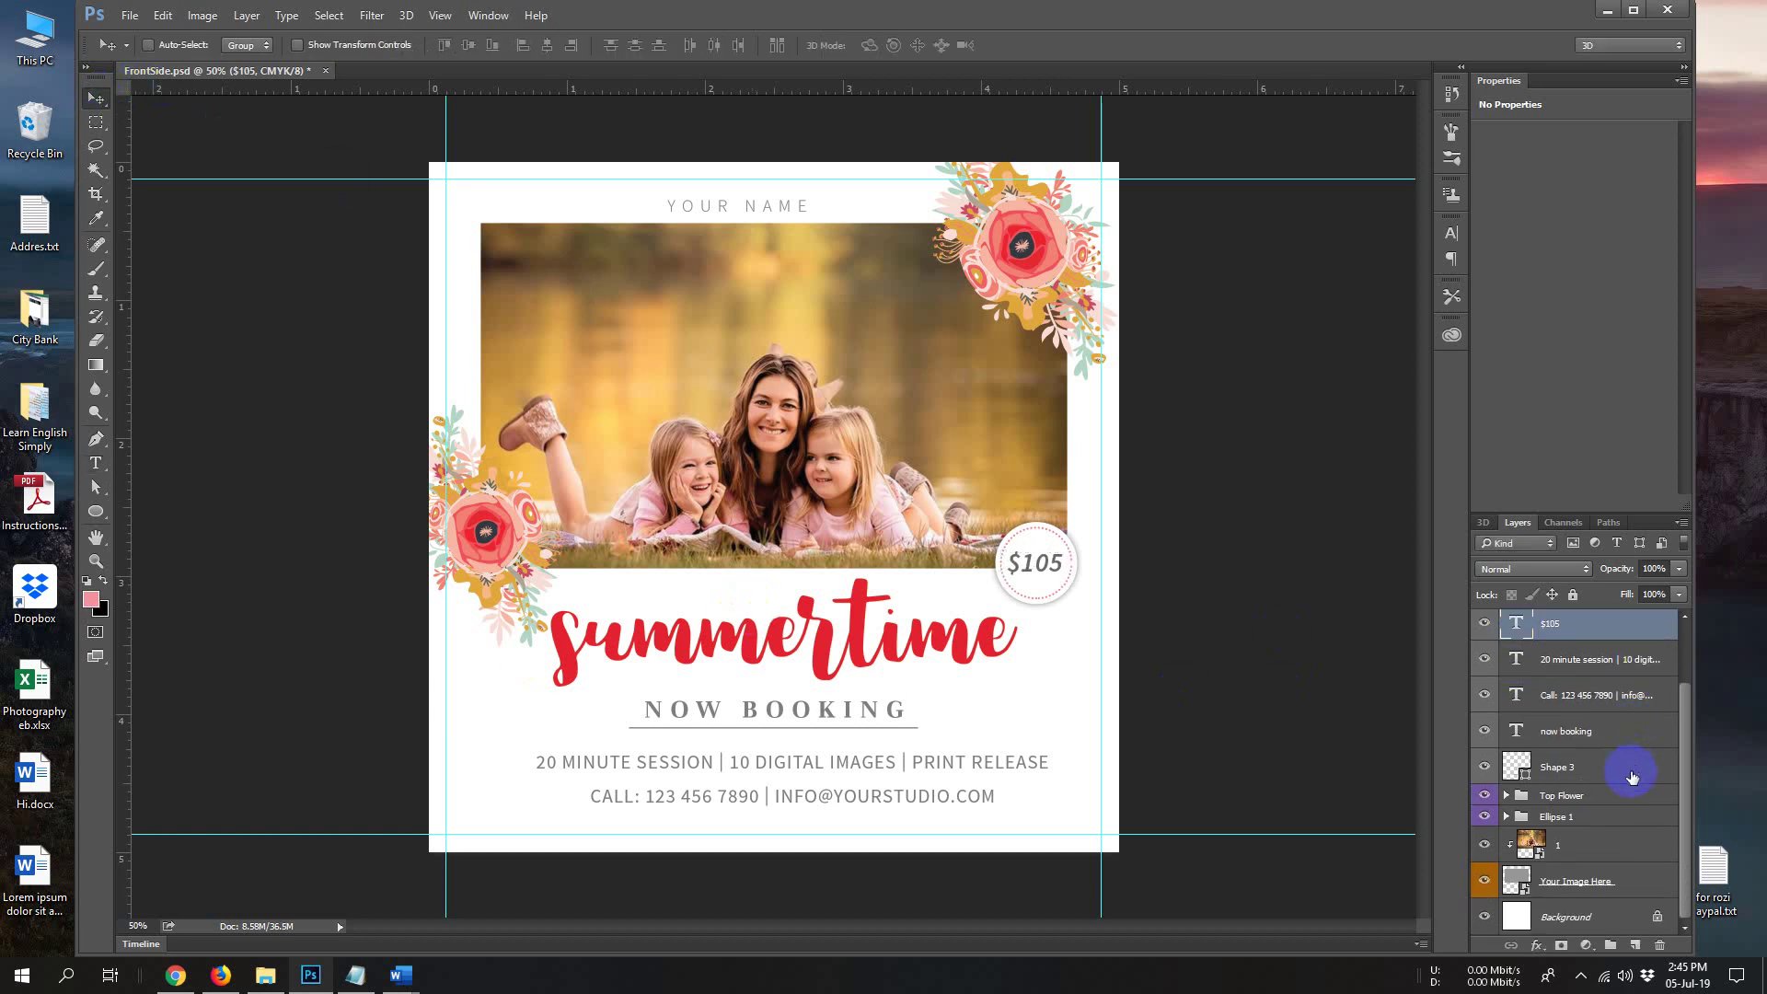
click(1590, 855)
drag(1600, 851, 1659, 946)
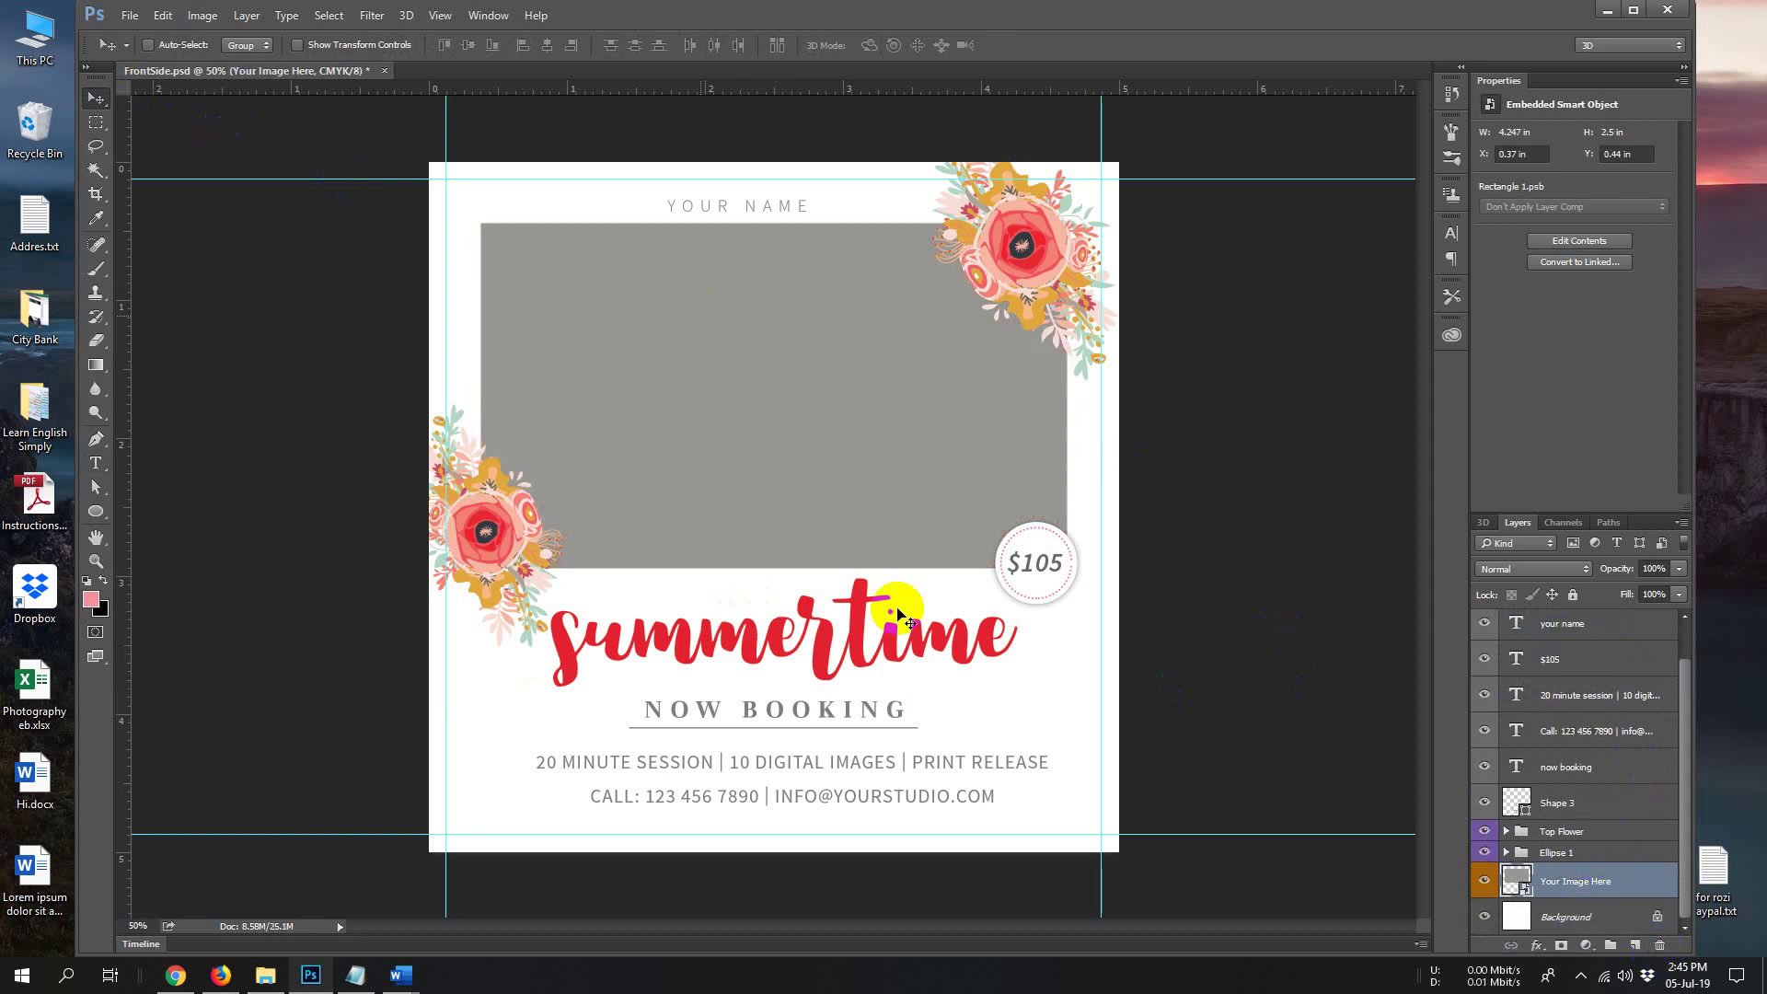
Open the contents of the Your Image Here smart object and place 1.jpg from the Desktop as an embedded image
double_click(1528, 892)
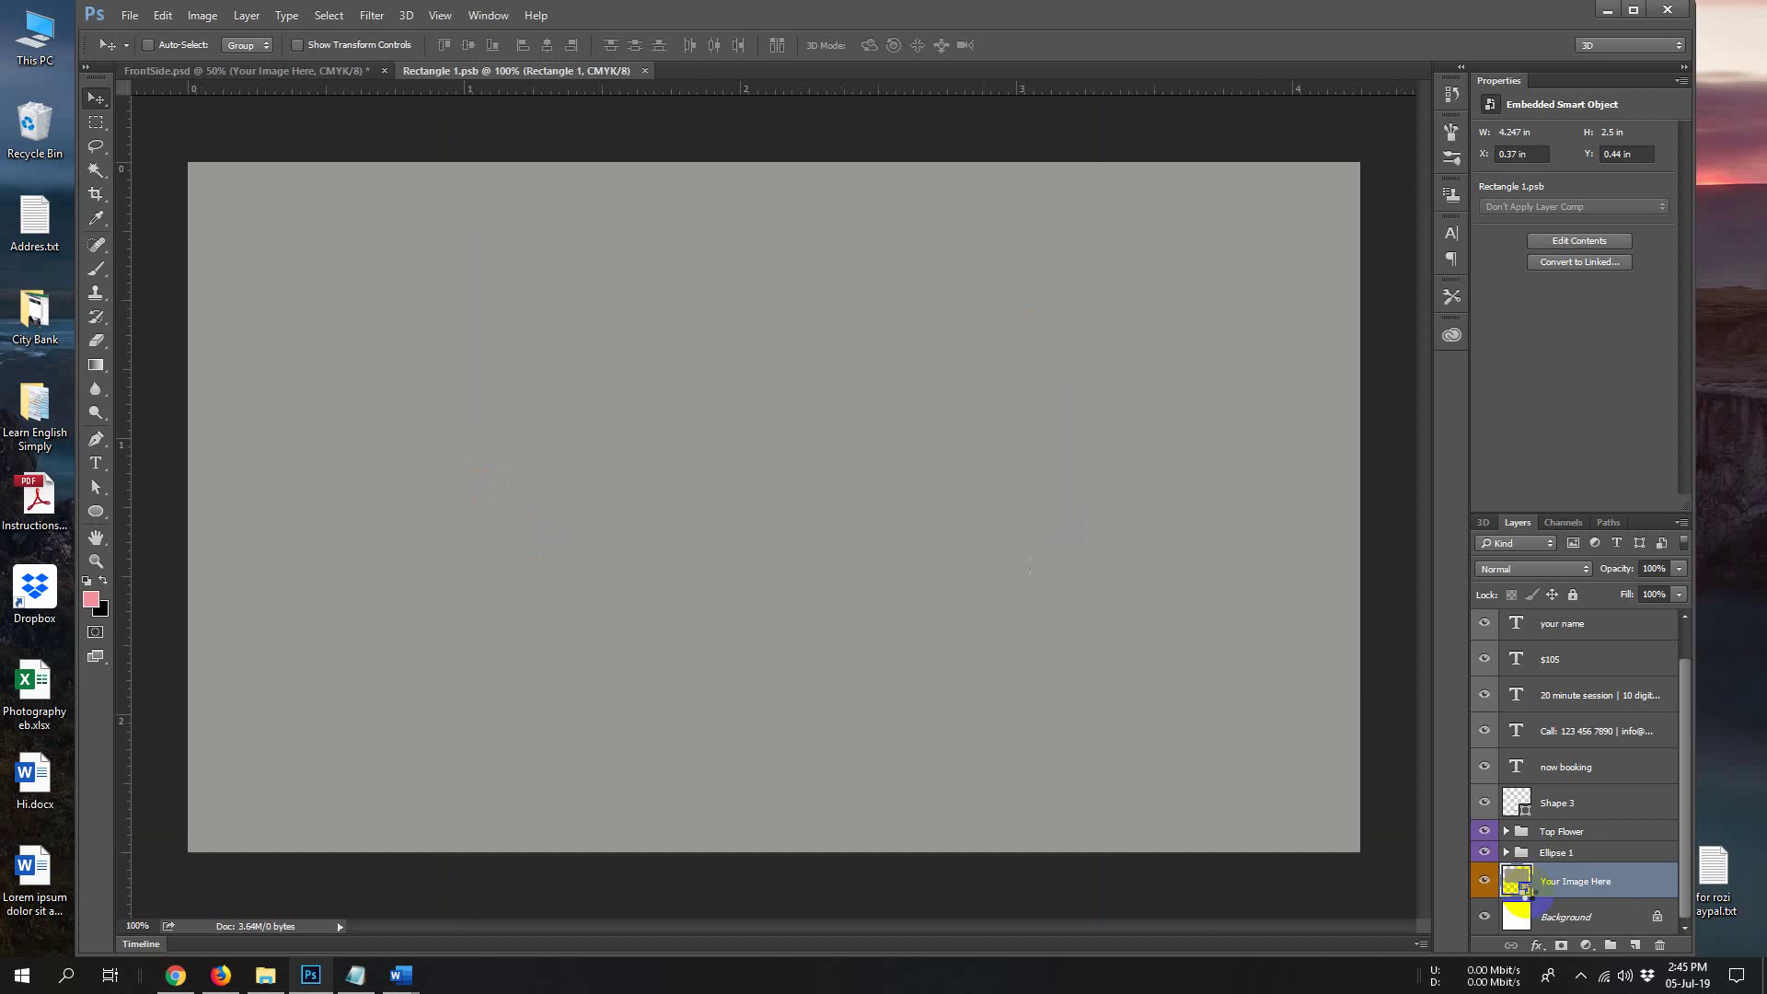
key(ctrl+minus)
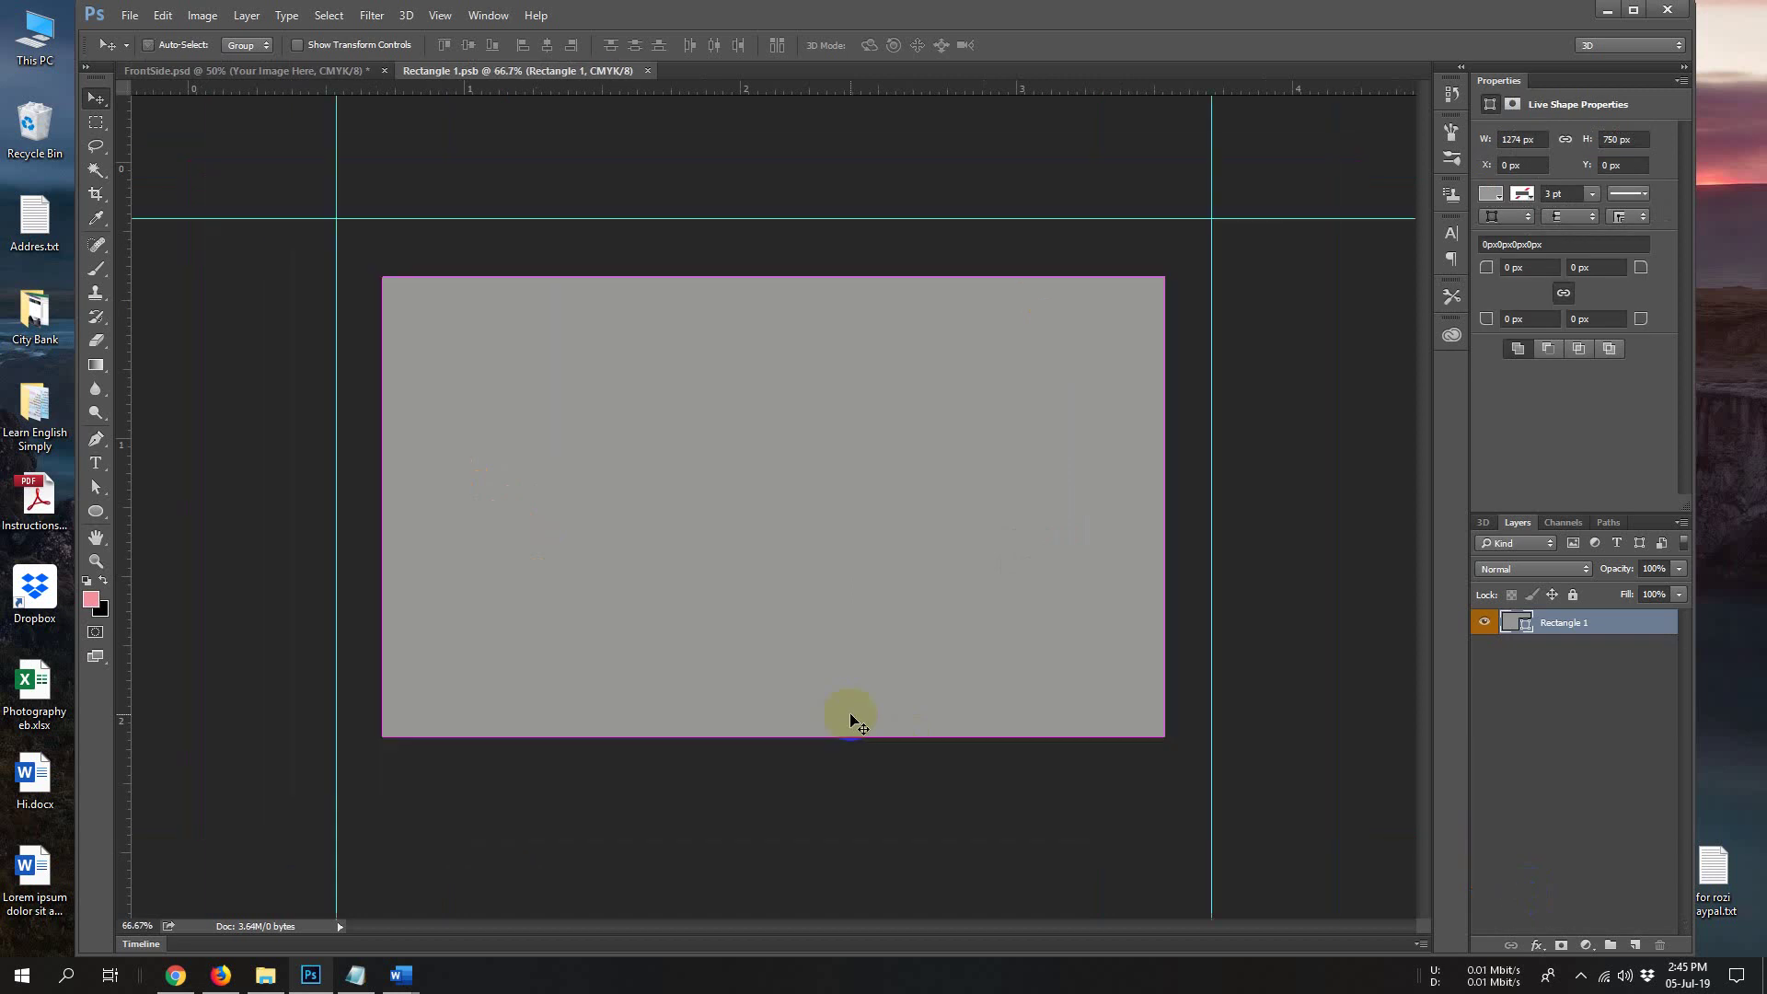
click(129, 17)
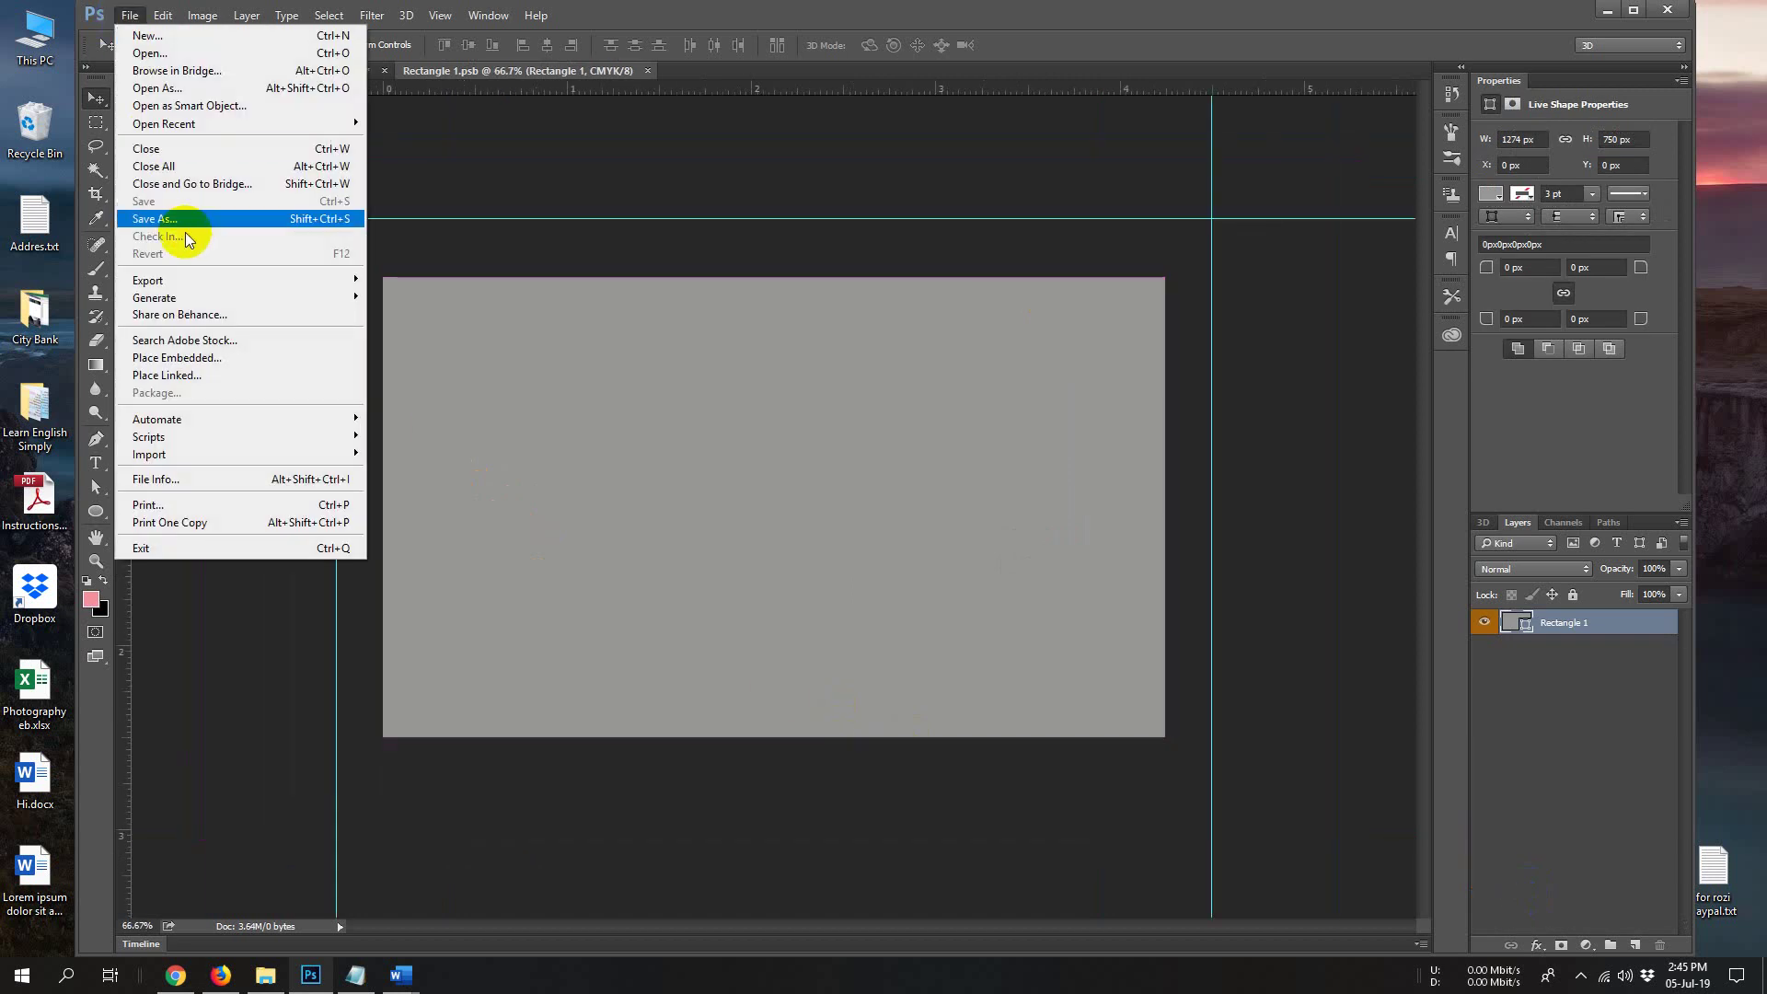
click(211, 359)
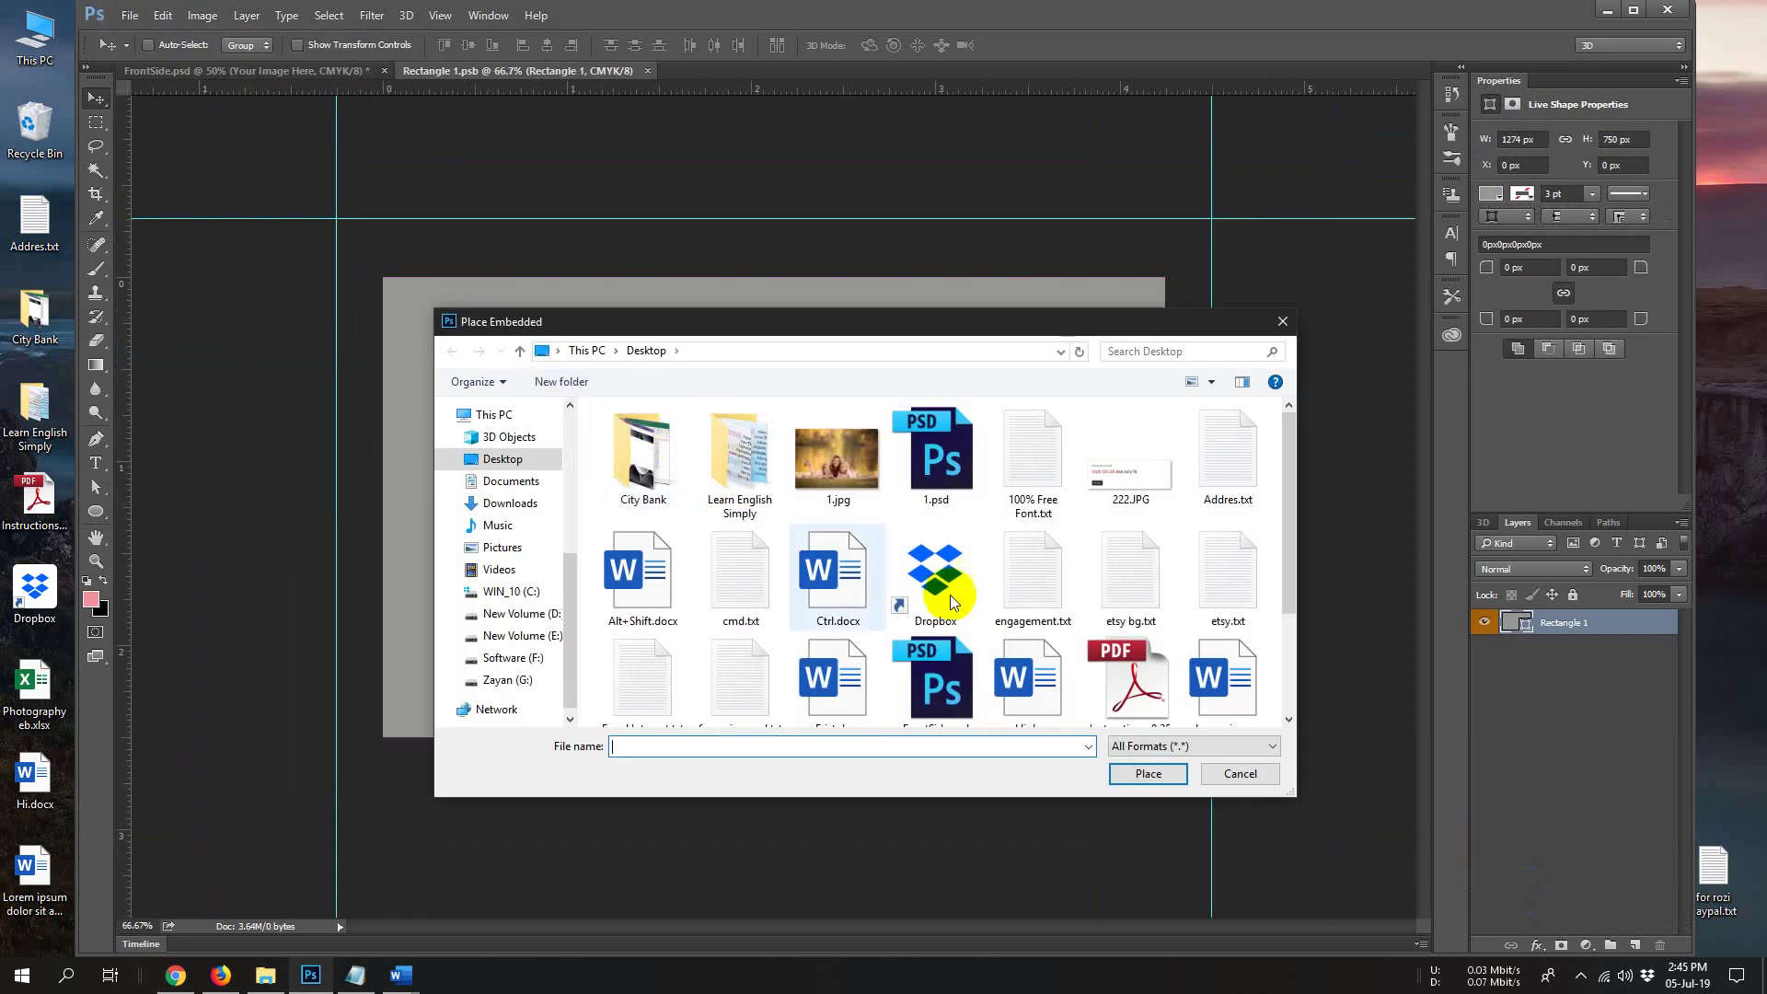
double_click(837, 485)
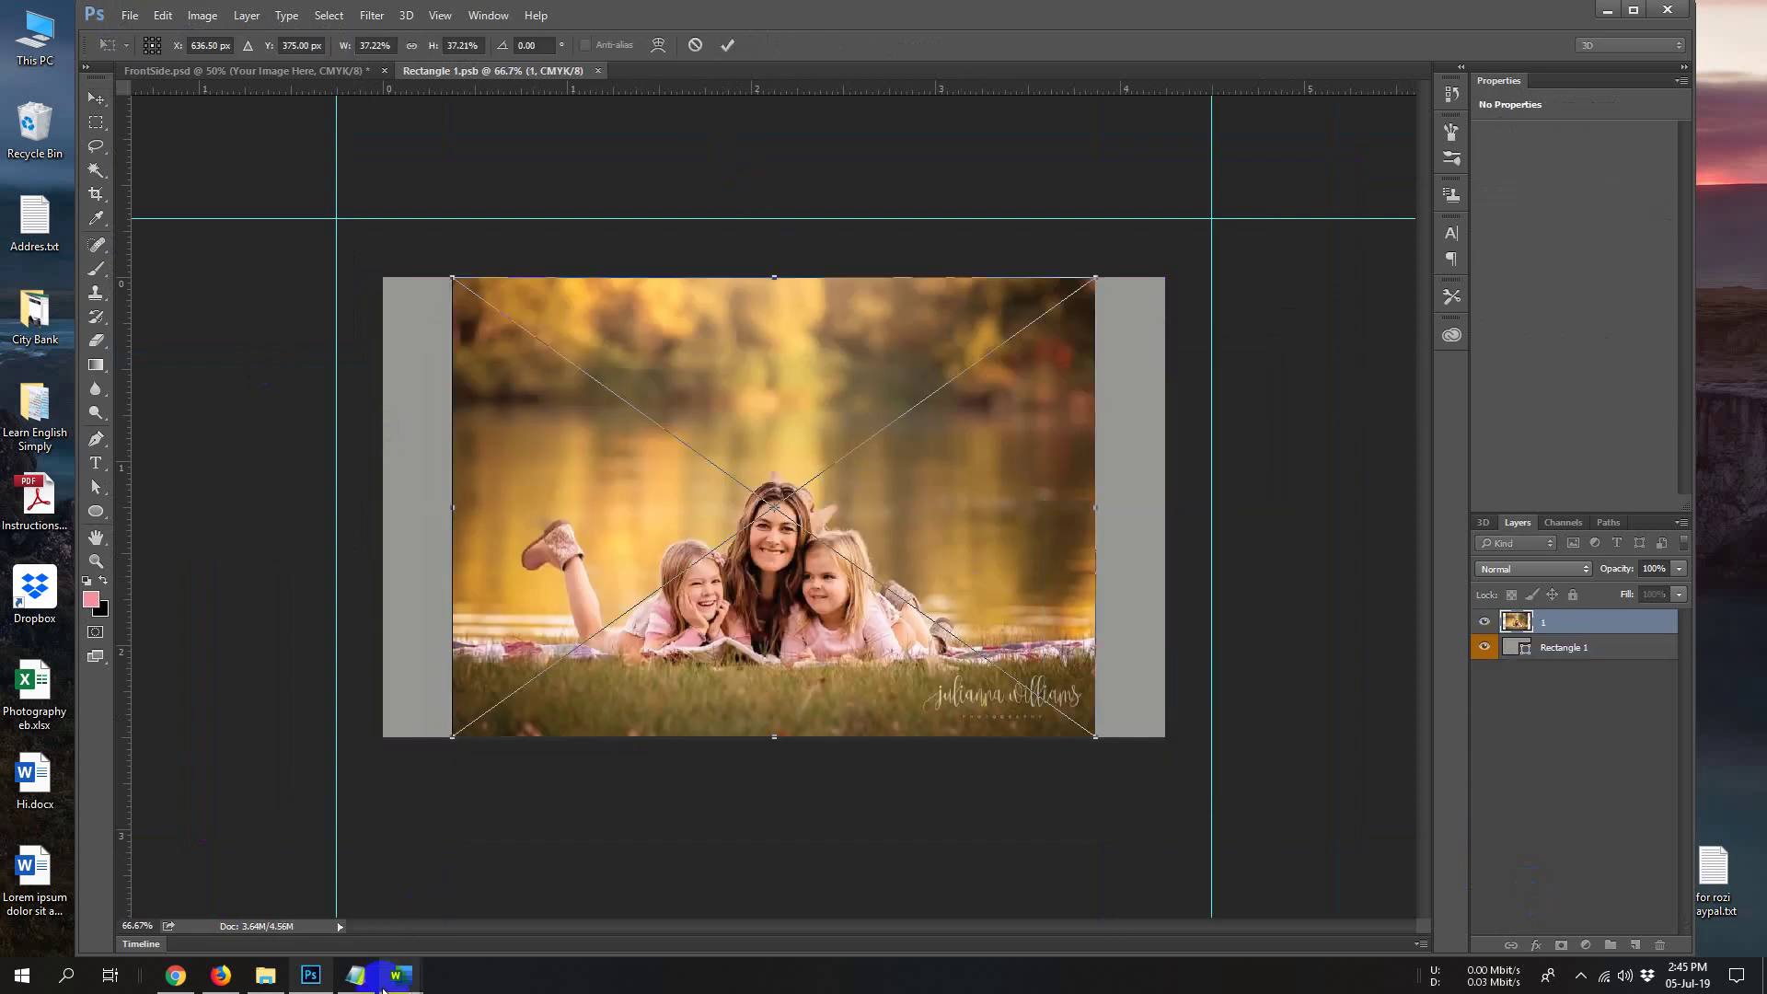
Bring up Alt+Shift.docx in Word, highlight the text "Alt+Shift", and minimize the document
mouse_move(406, 980)
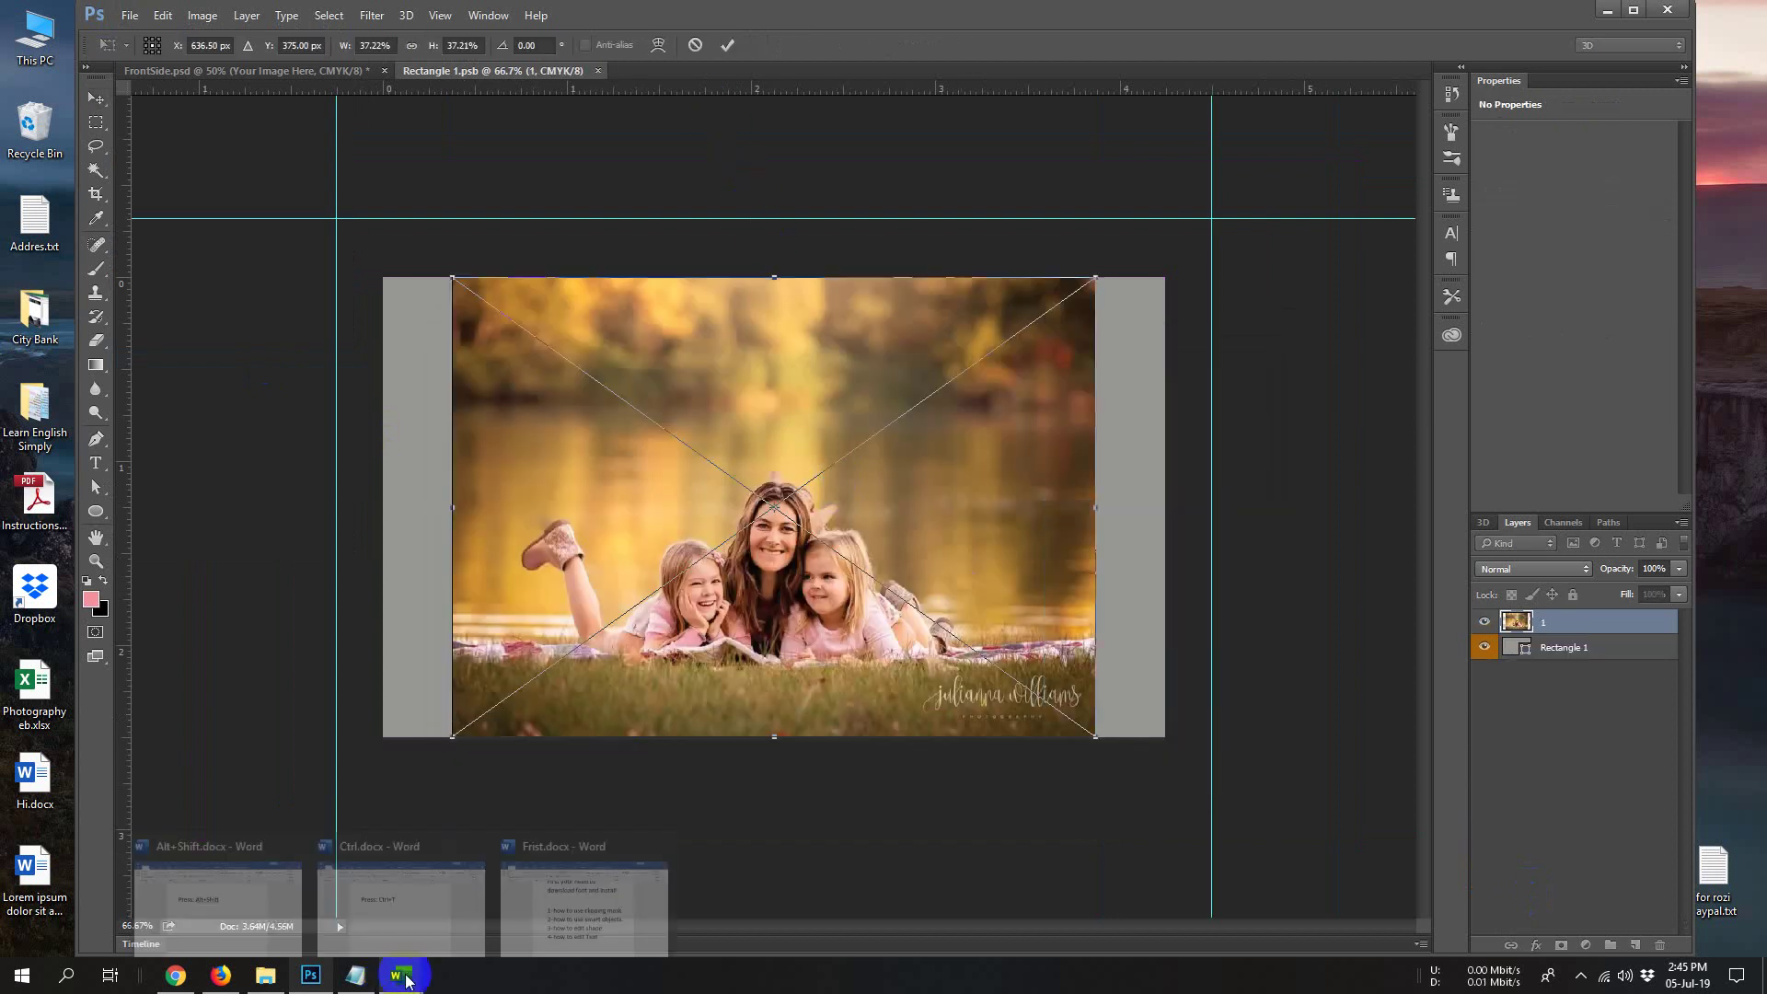
click(230, 902)
drag(778, 585, 1058, 443)
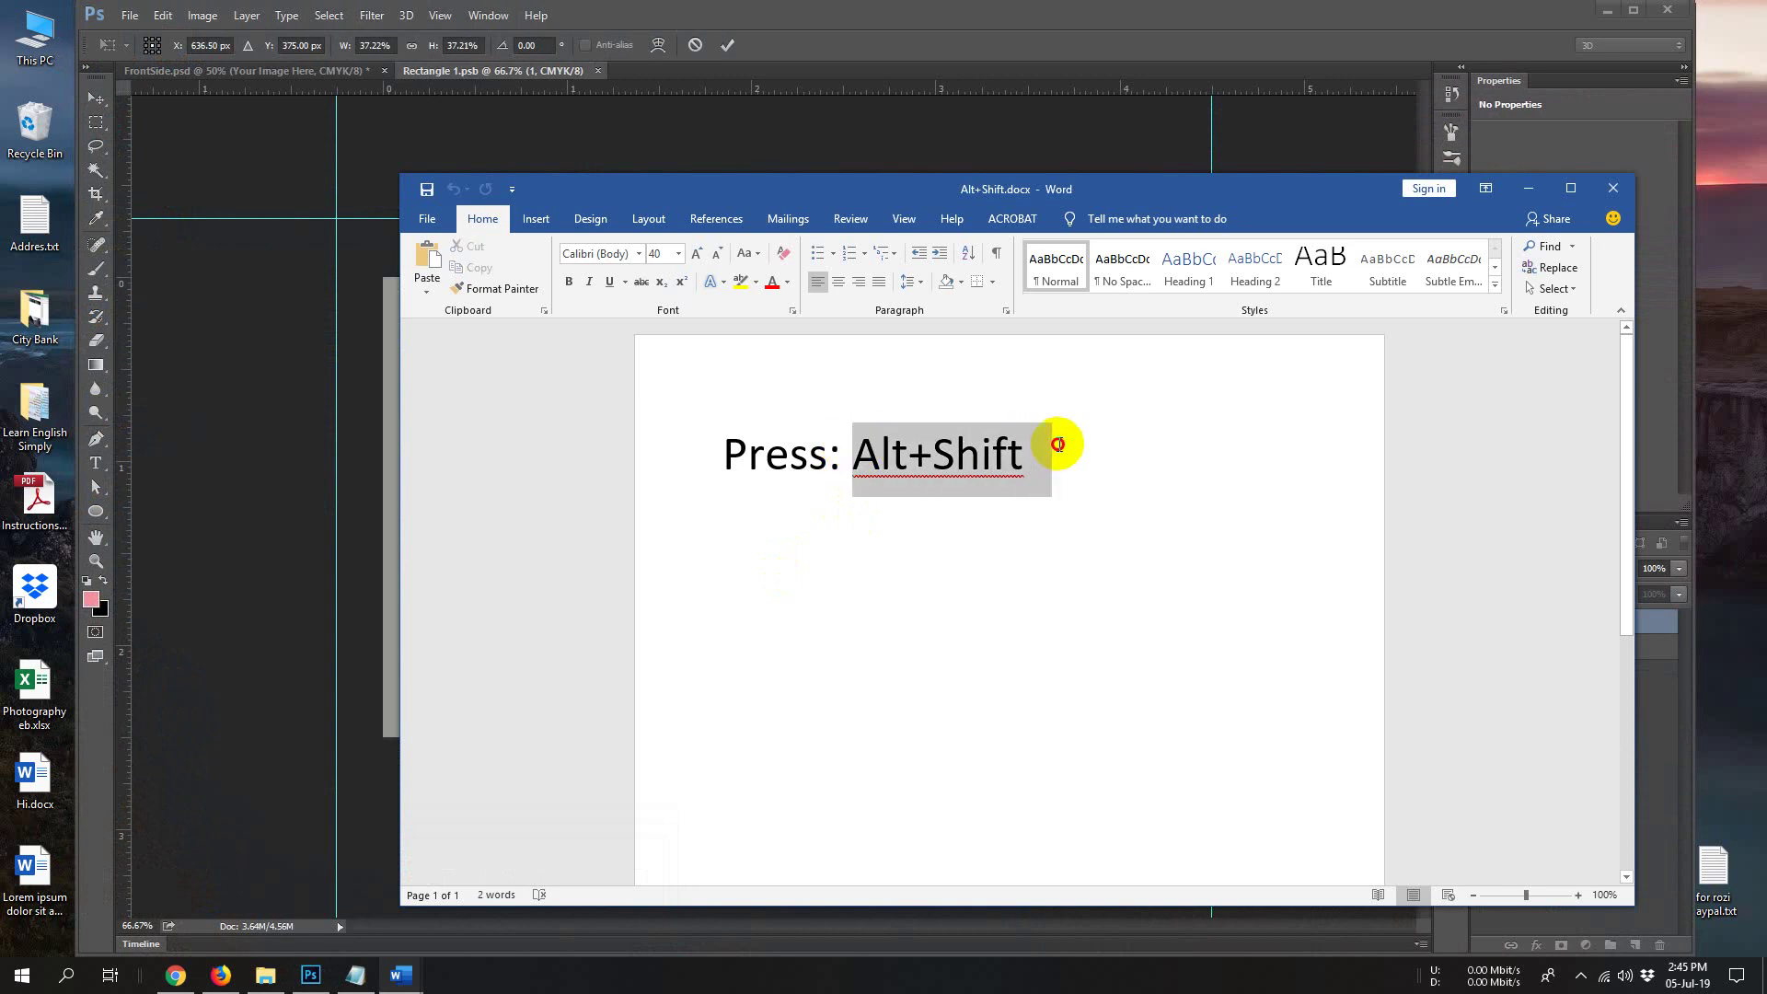
click(1524, 188)
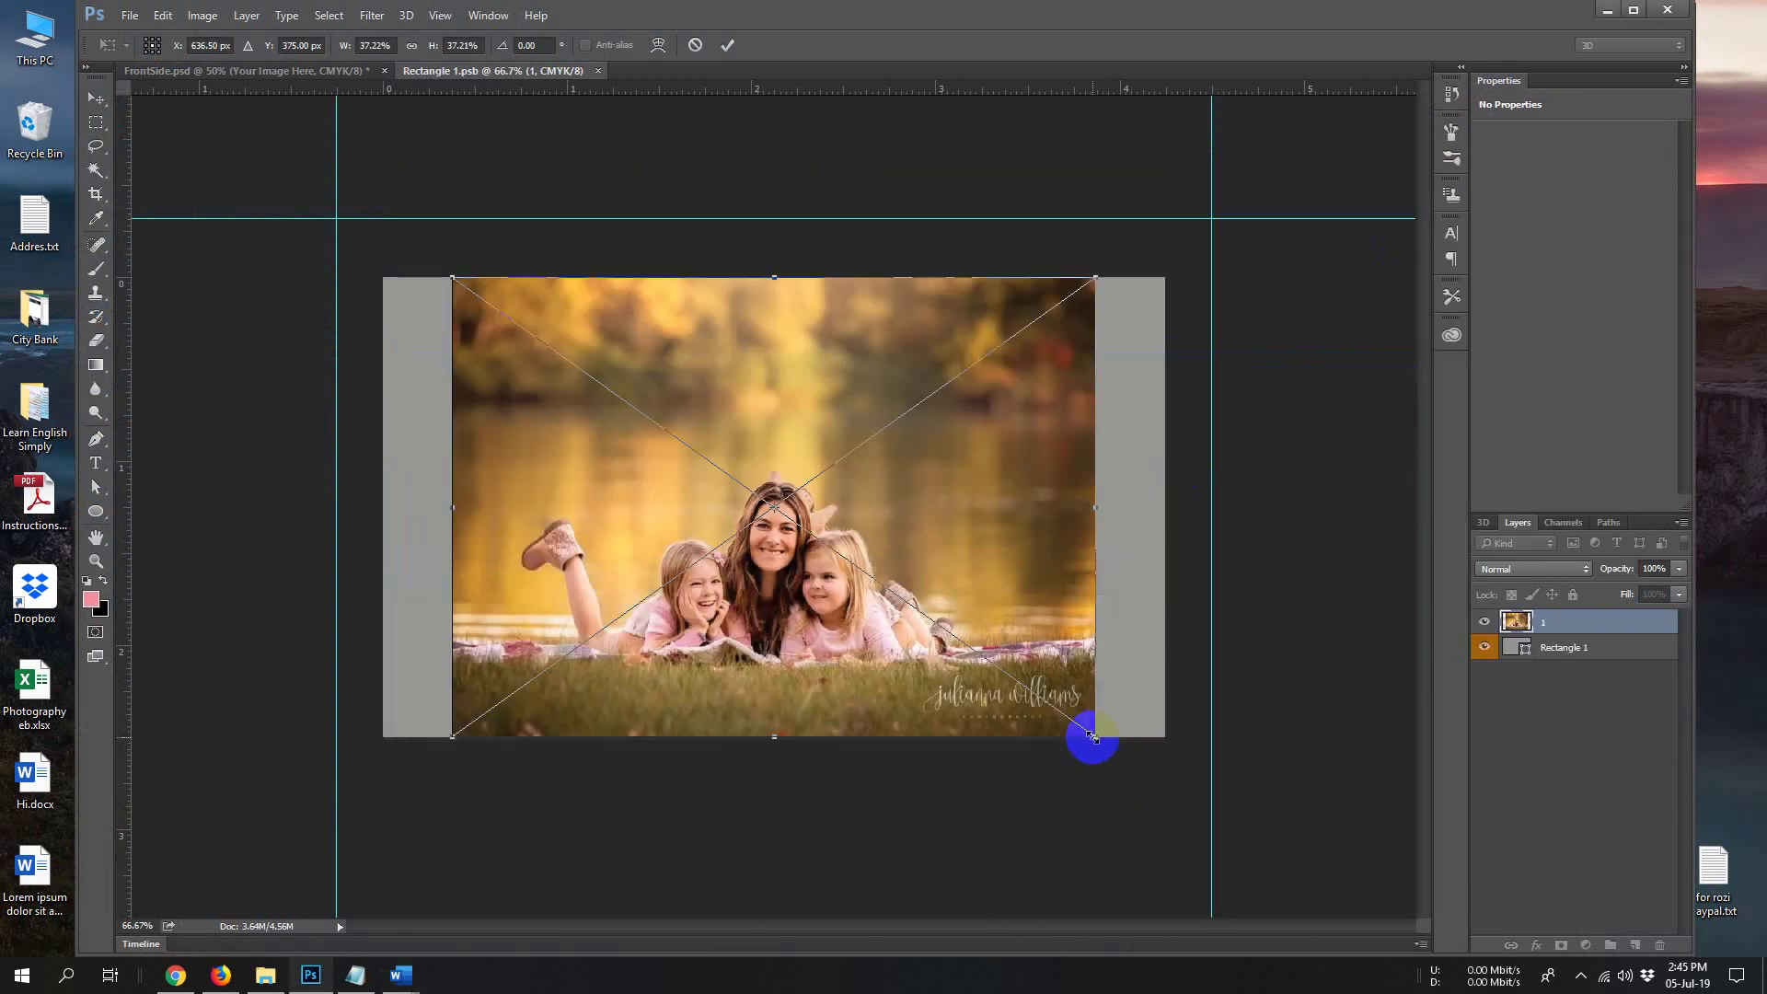
Enlarge the placed photo proportionally from its center to about 4.63 by 3.31 in, and save and close the smart object contents
drag(1093, 737, 1187, 824)
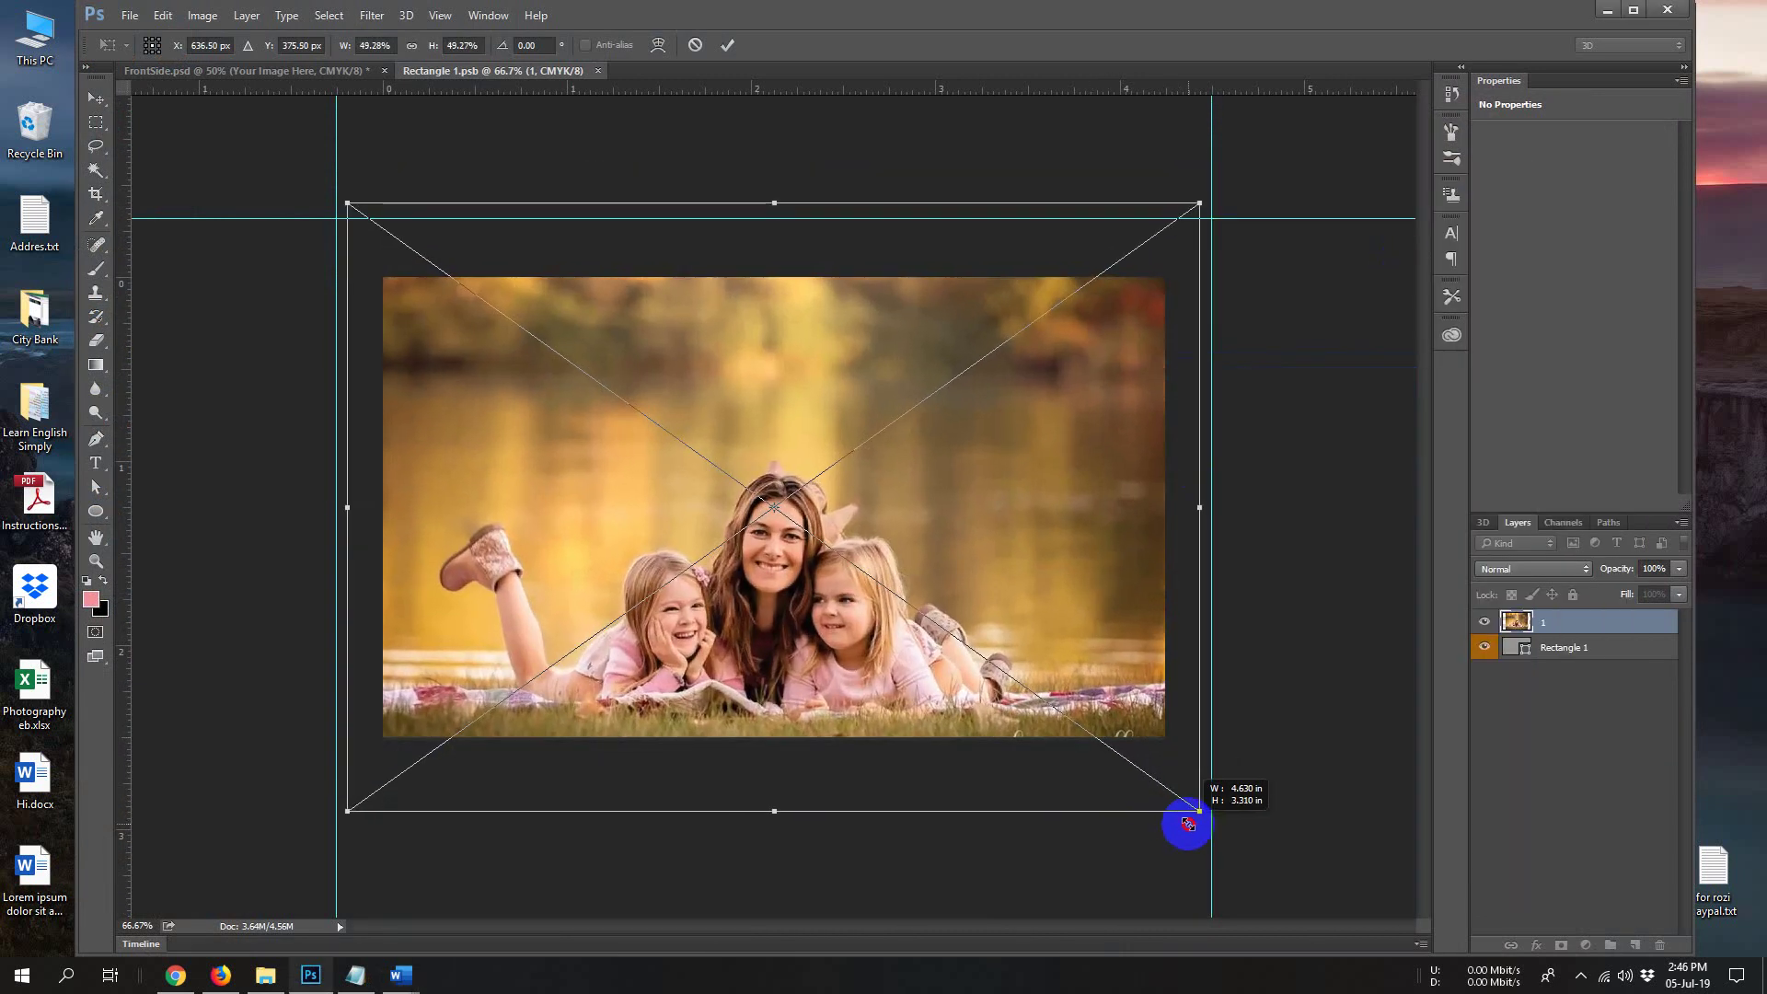
click(727, 45)
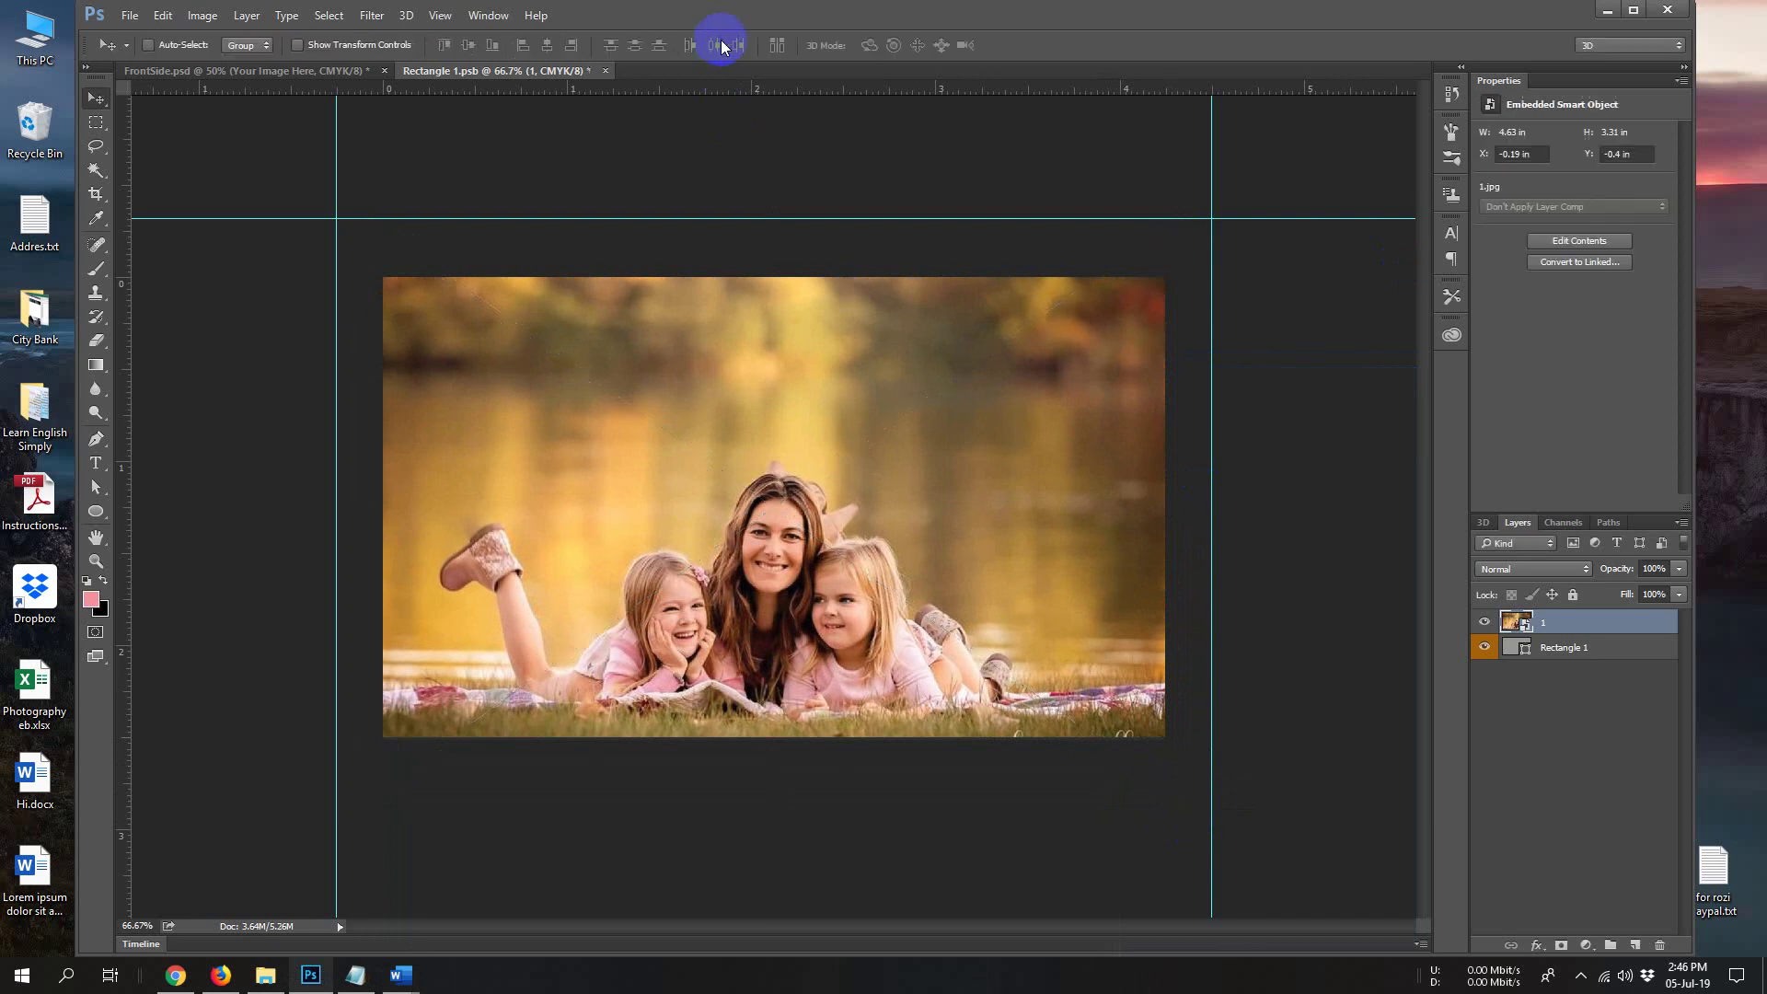
click(130, 16)
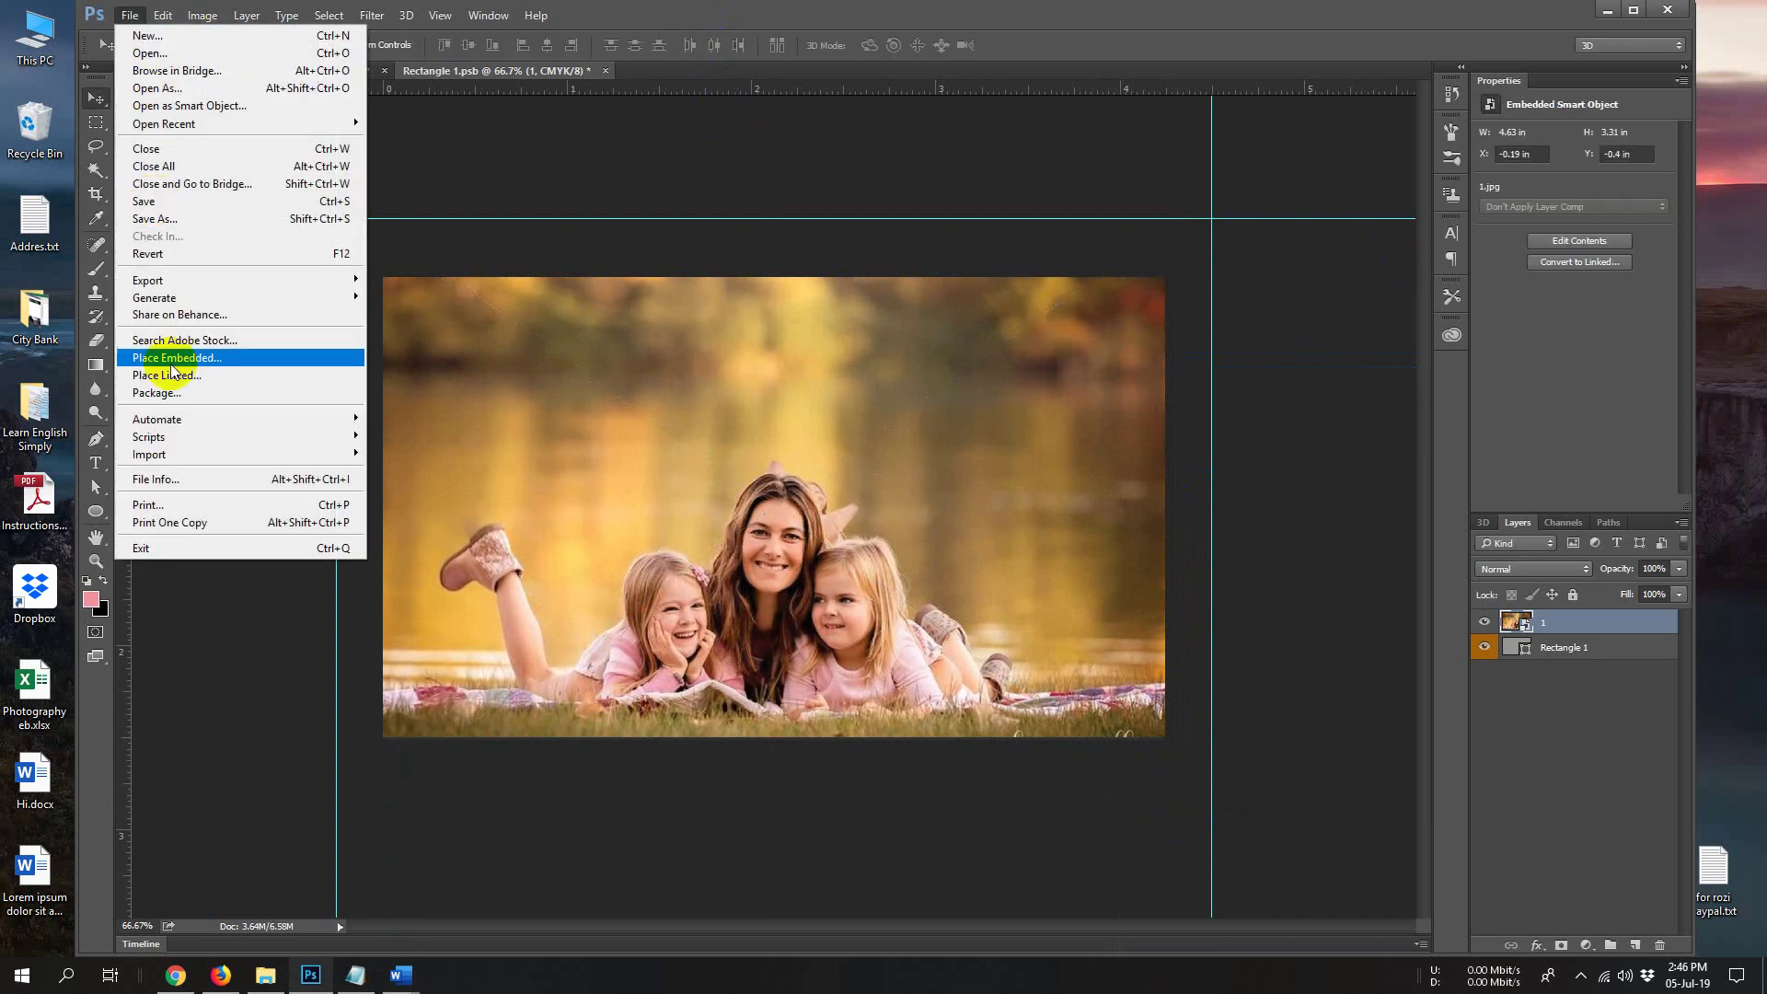
click(170, 203)
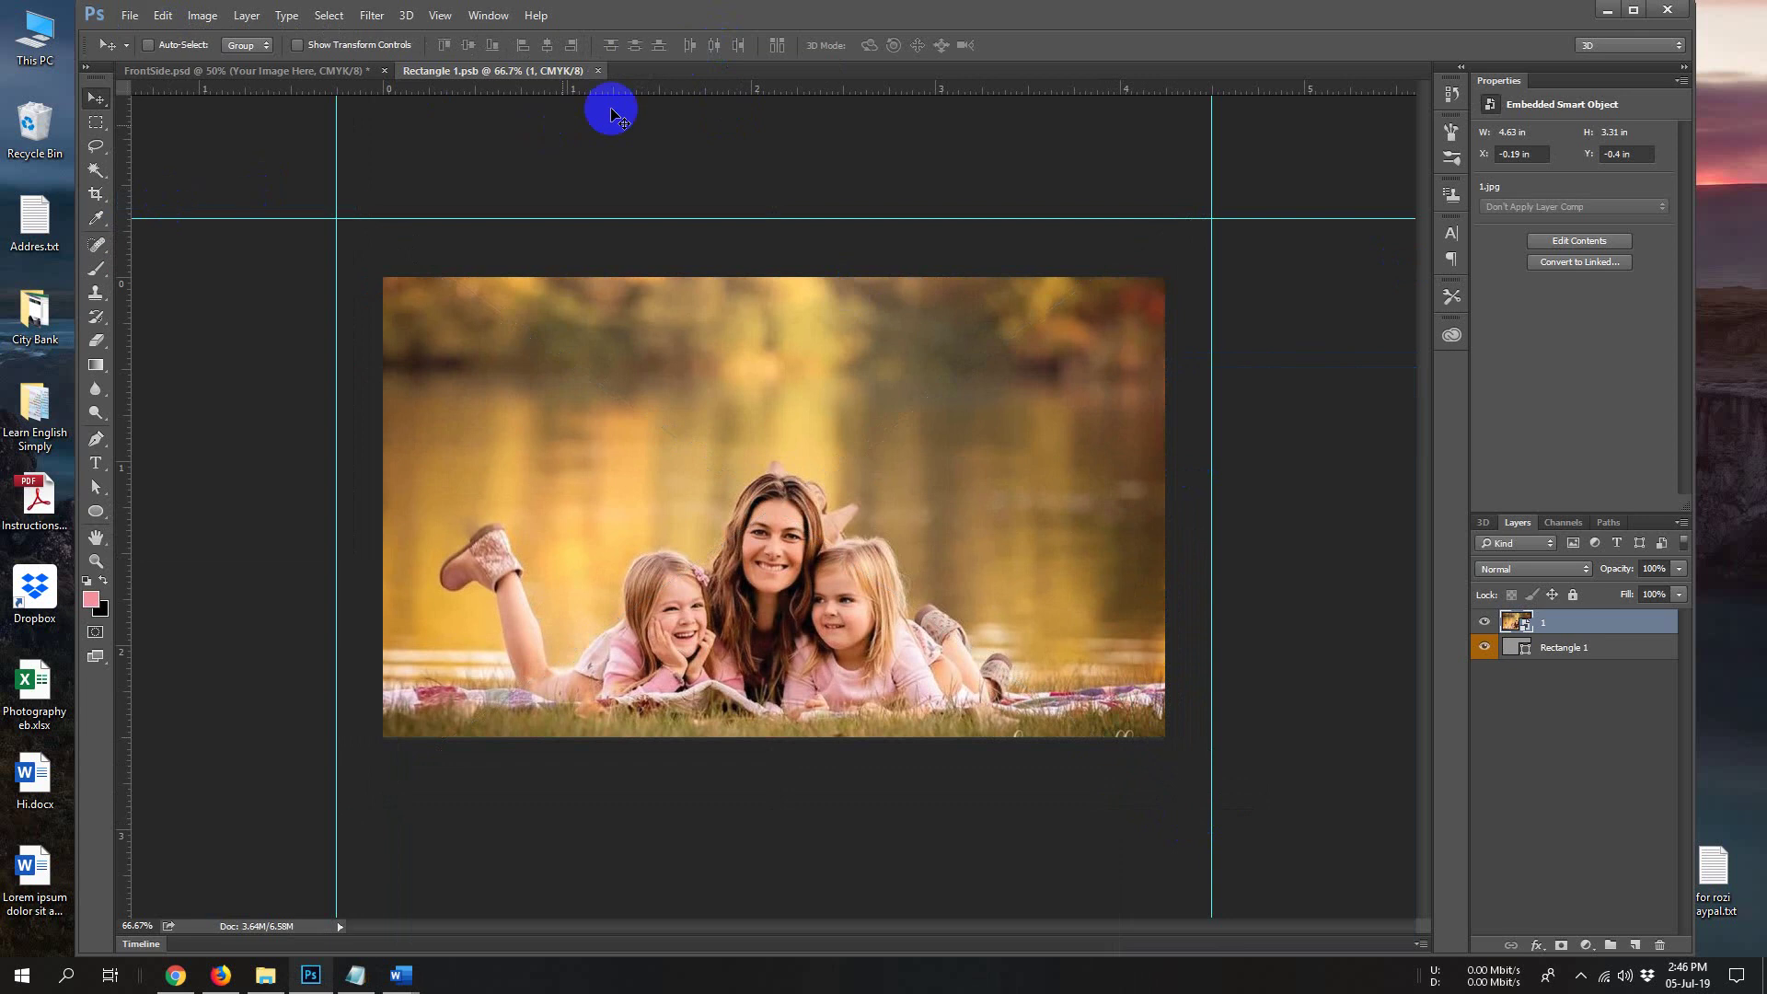
key(ctrl+w)
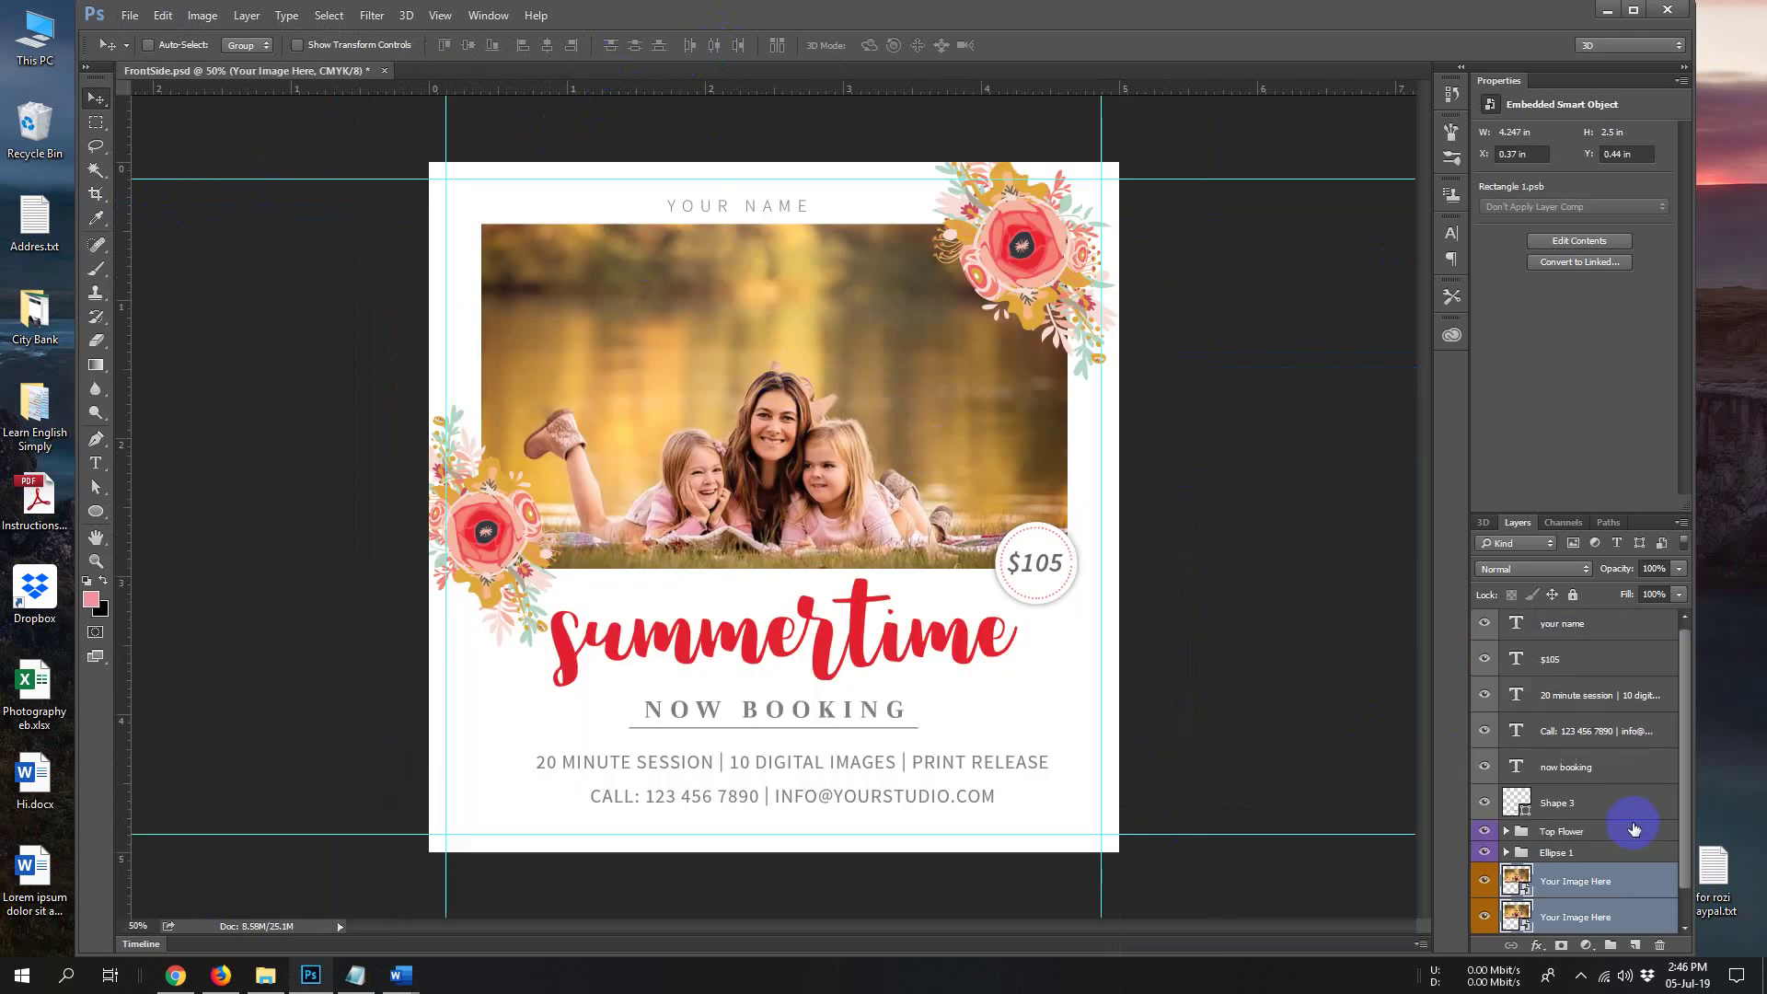
Reopen the Your Image Here smart object, delete the placed photo layer, and save the contents with only Rectangle 1
scroll(1584, 883, down, 1)
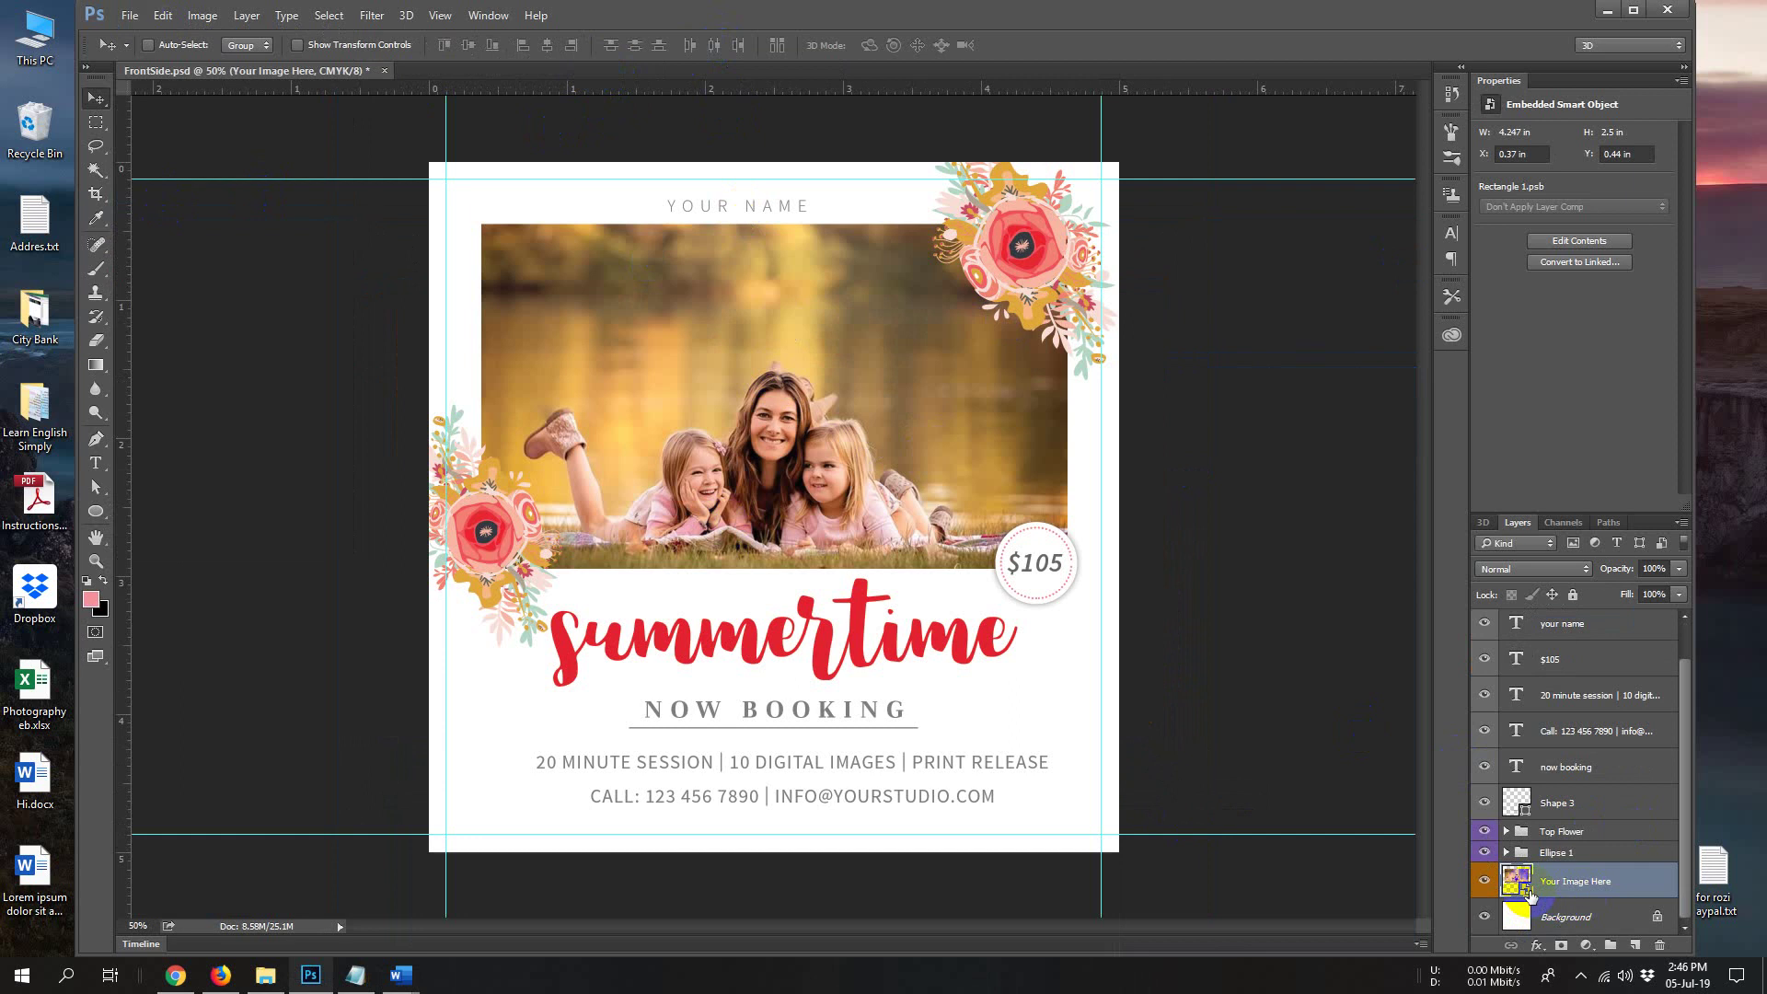
double_click(1528, 889)
drag(1574, 629, 1660, 946)
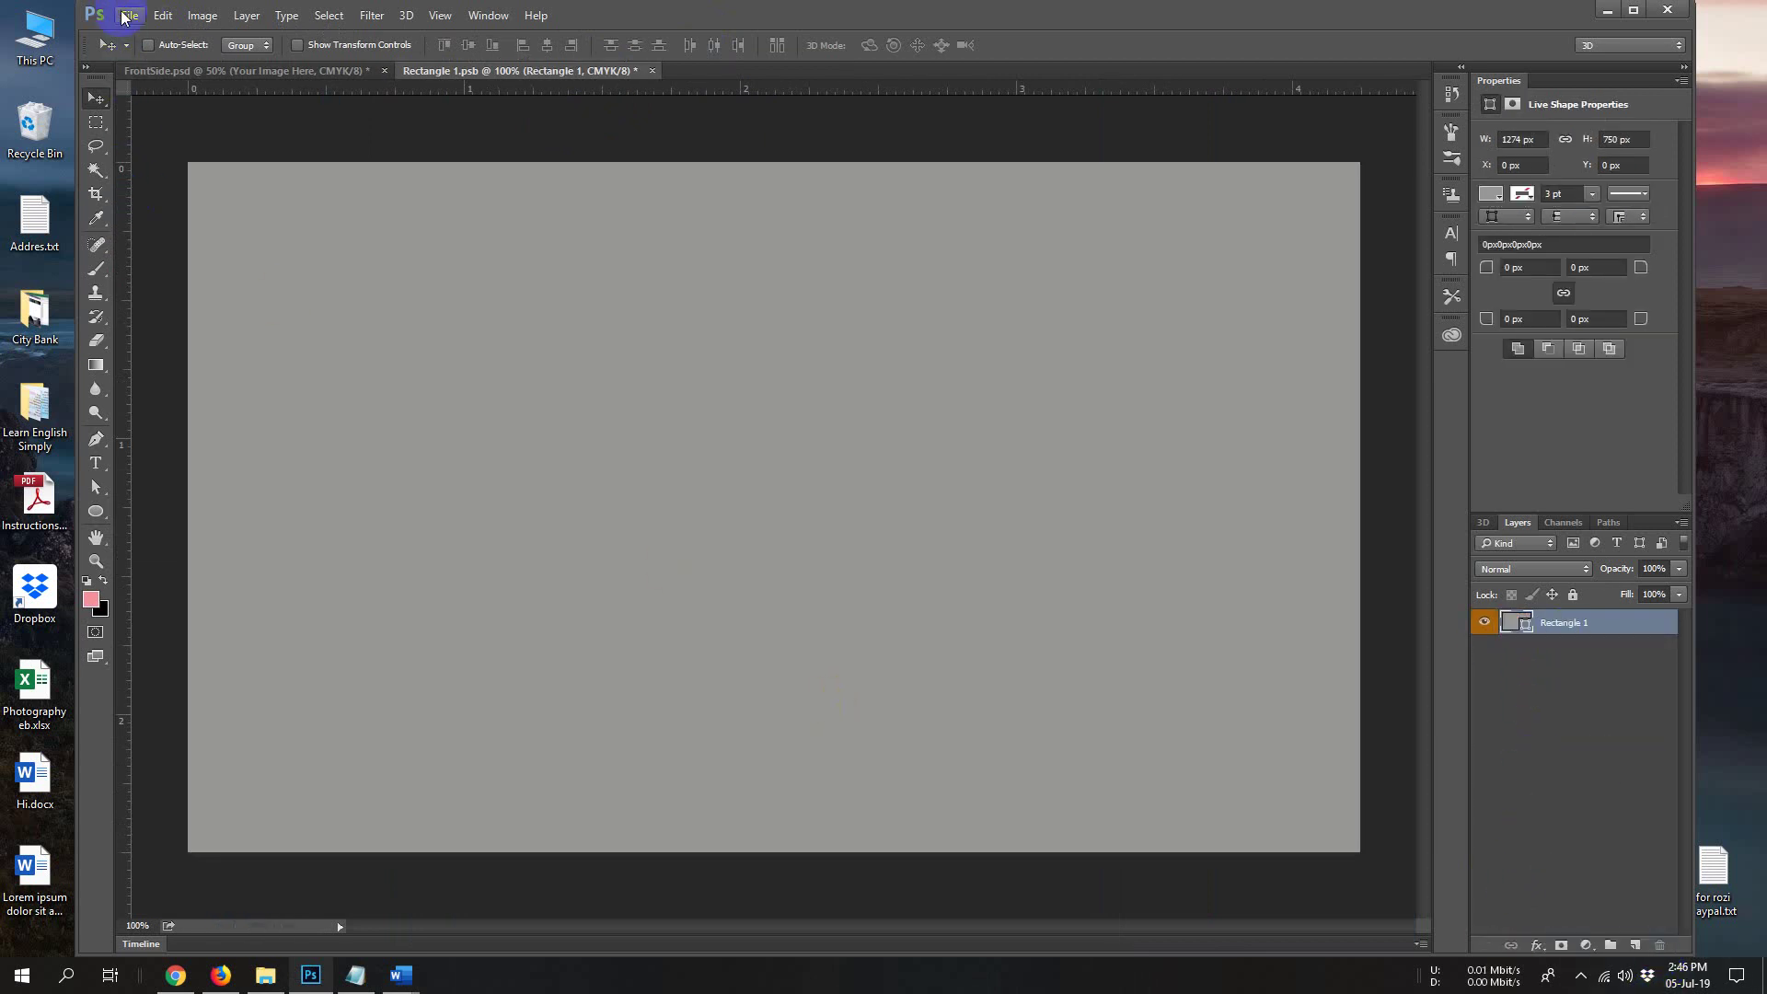
click(124, 16)
click(240, 200)
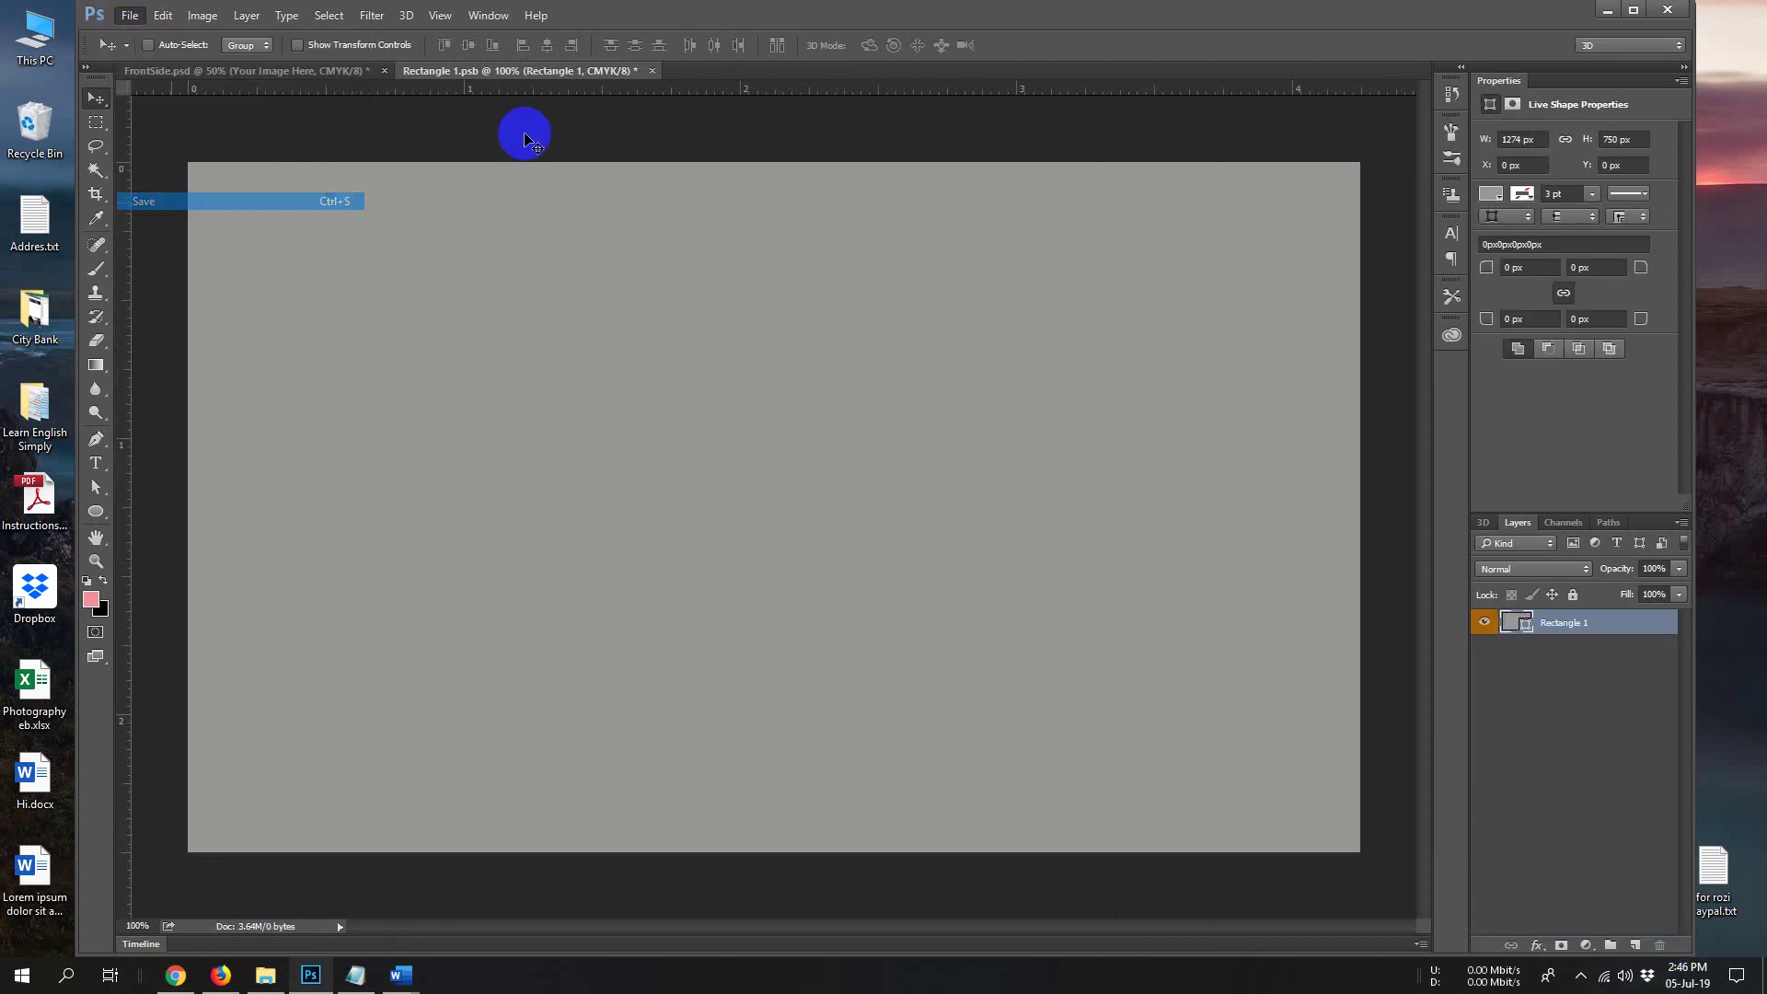
Return to FrontSide.psd, place 1.jpg from the Desktop as an embedded image, and clip it to the Your Image Here layer
click(647, 72)
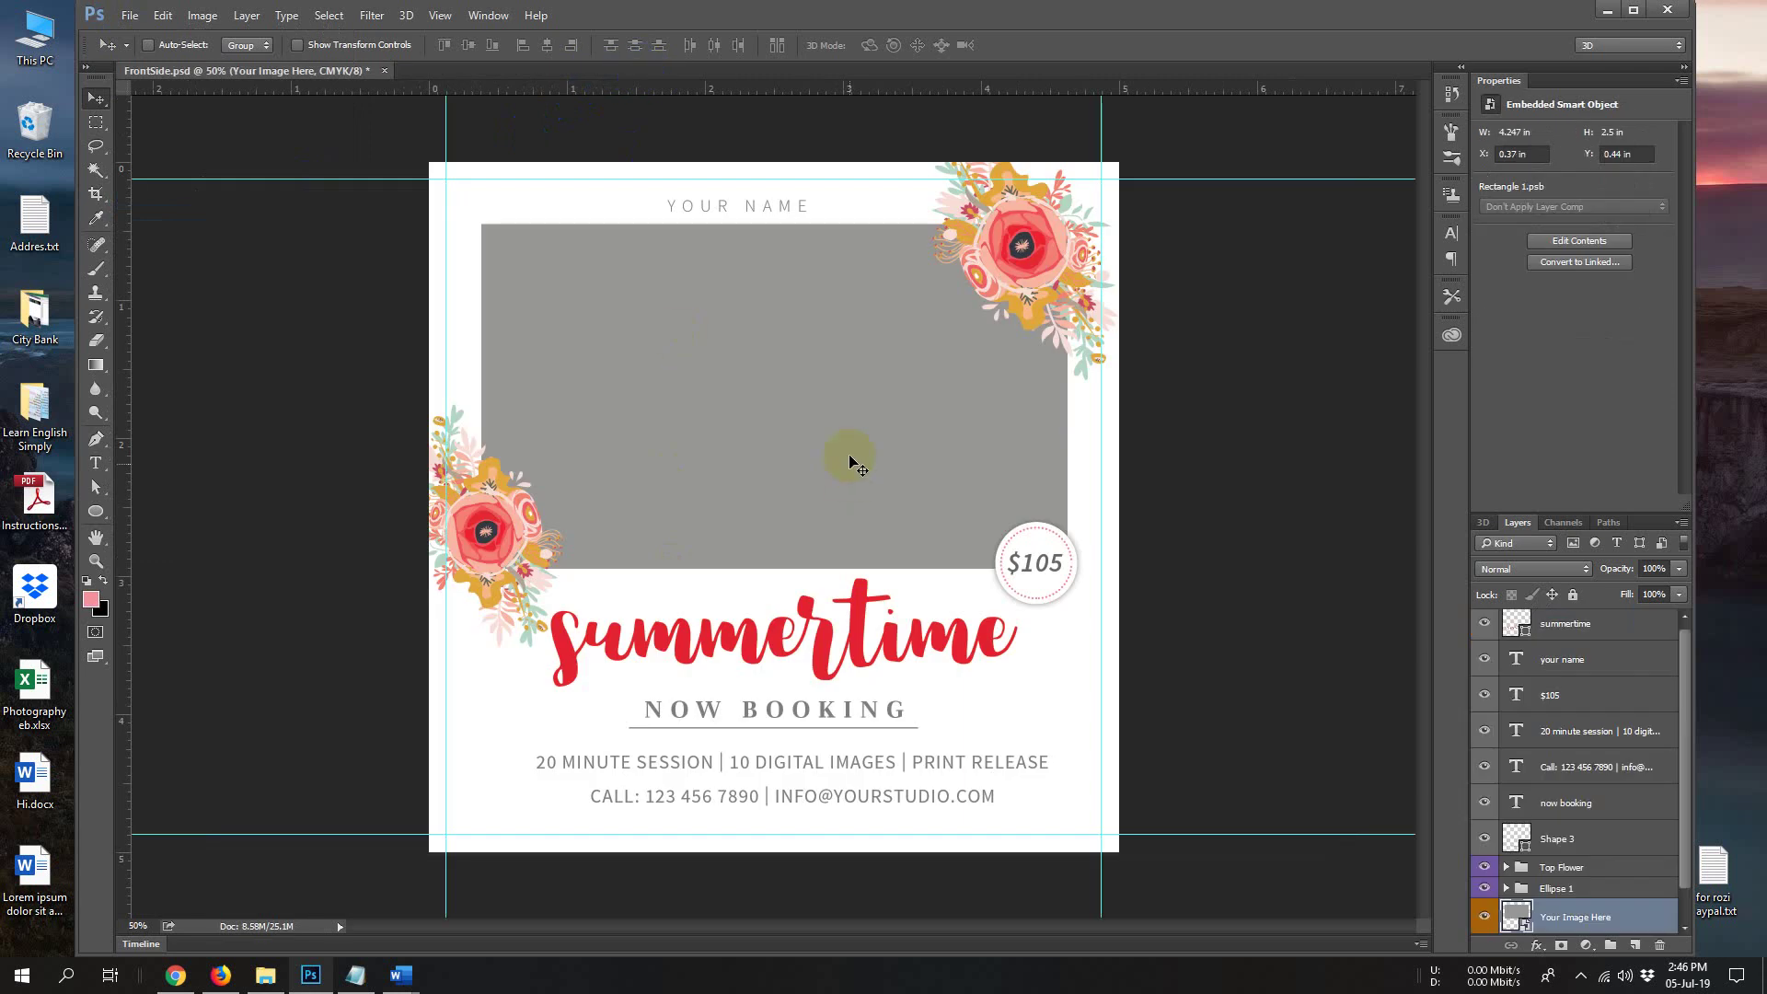
scroll(1573, 720, down, 1)
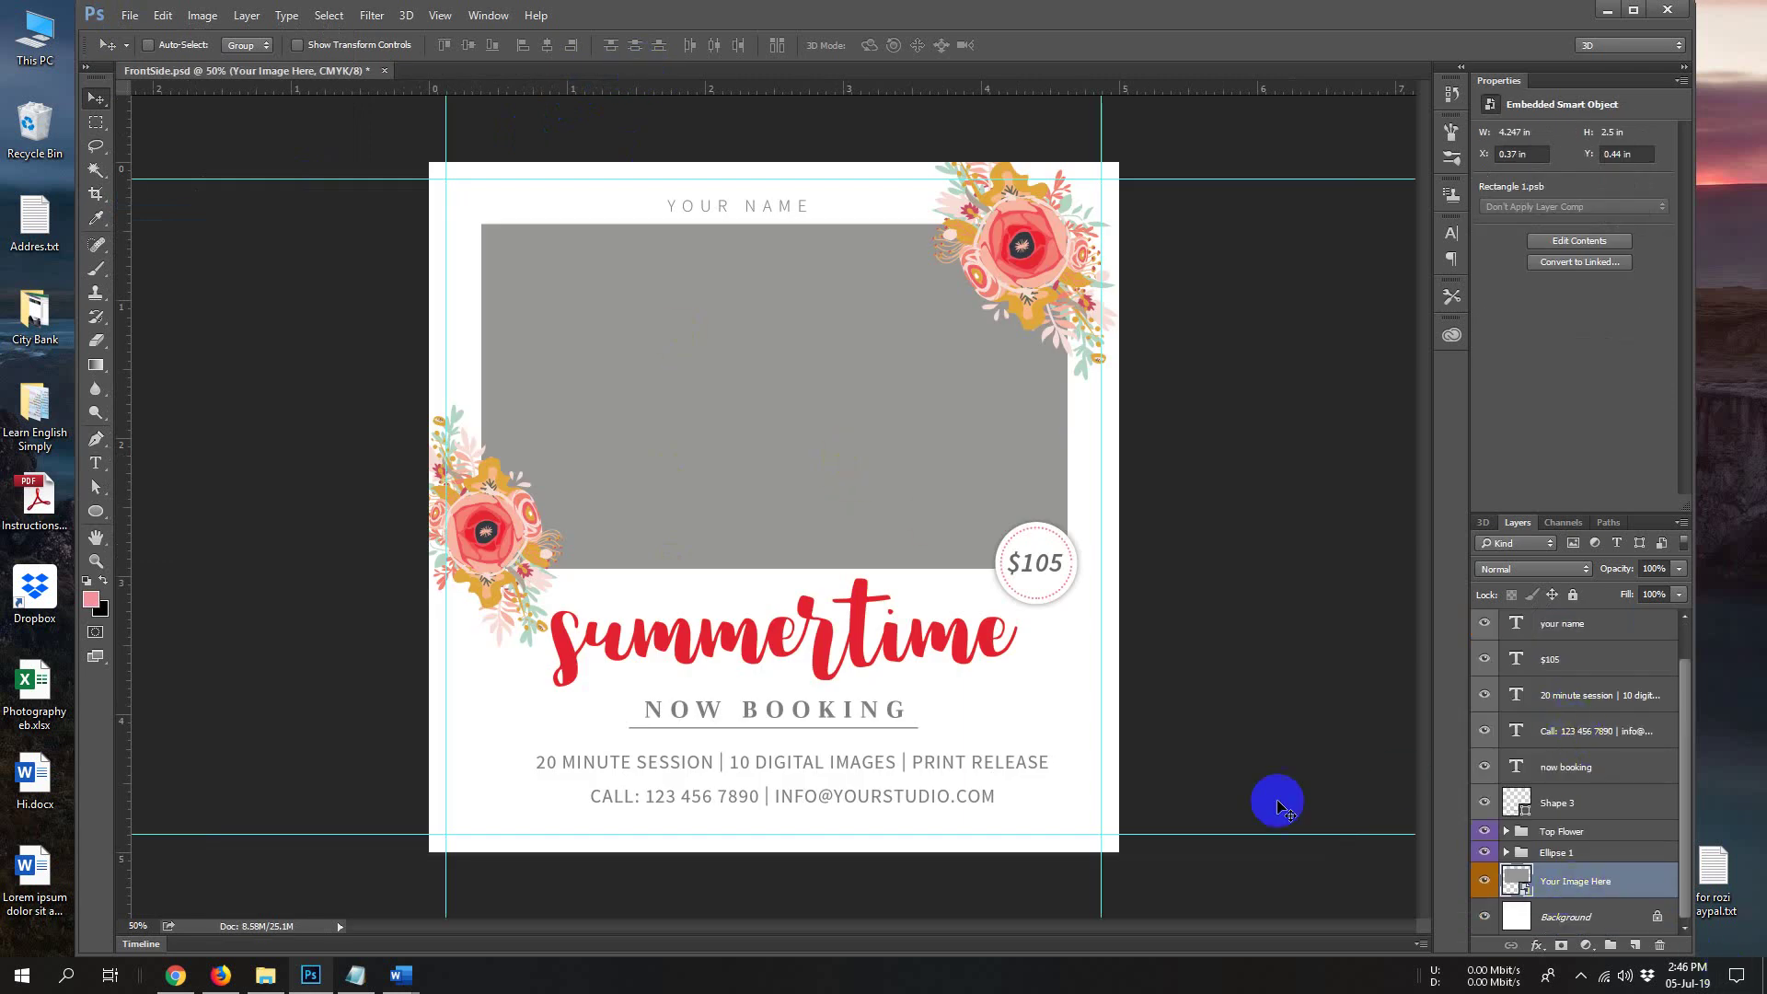
click(128, 19)
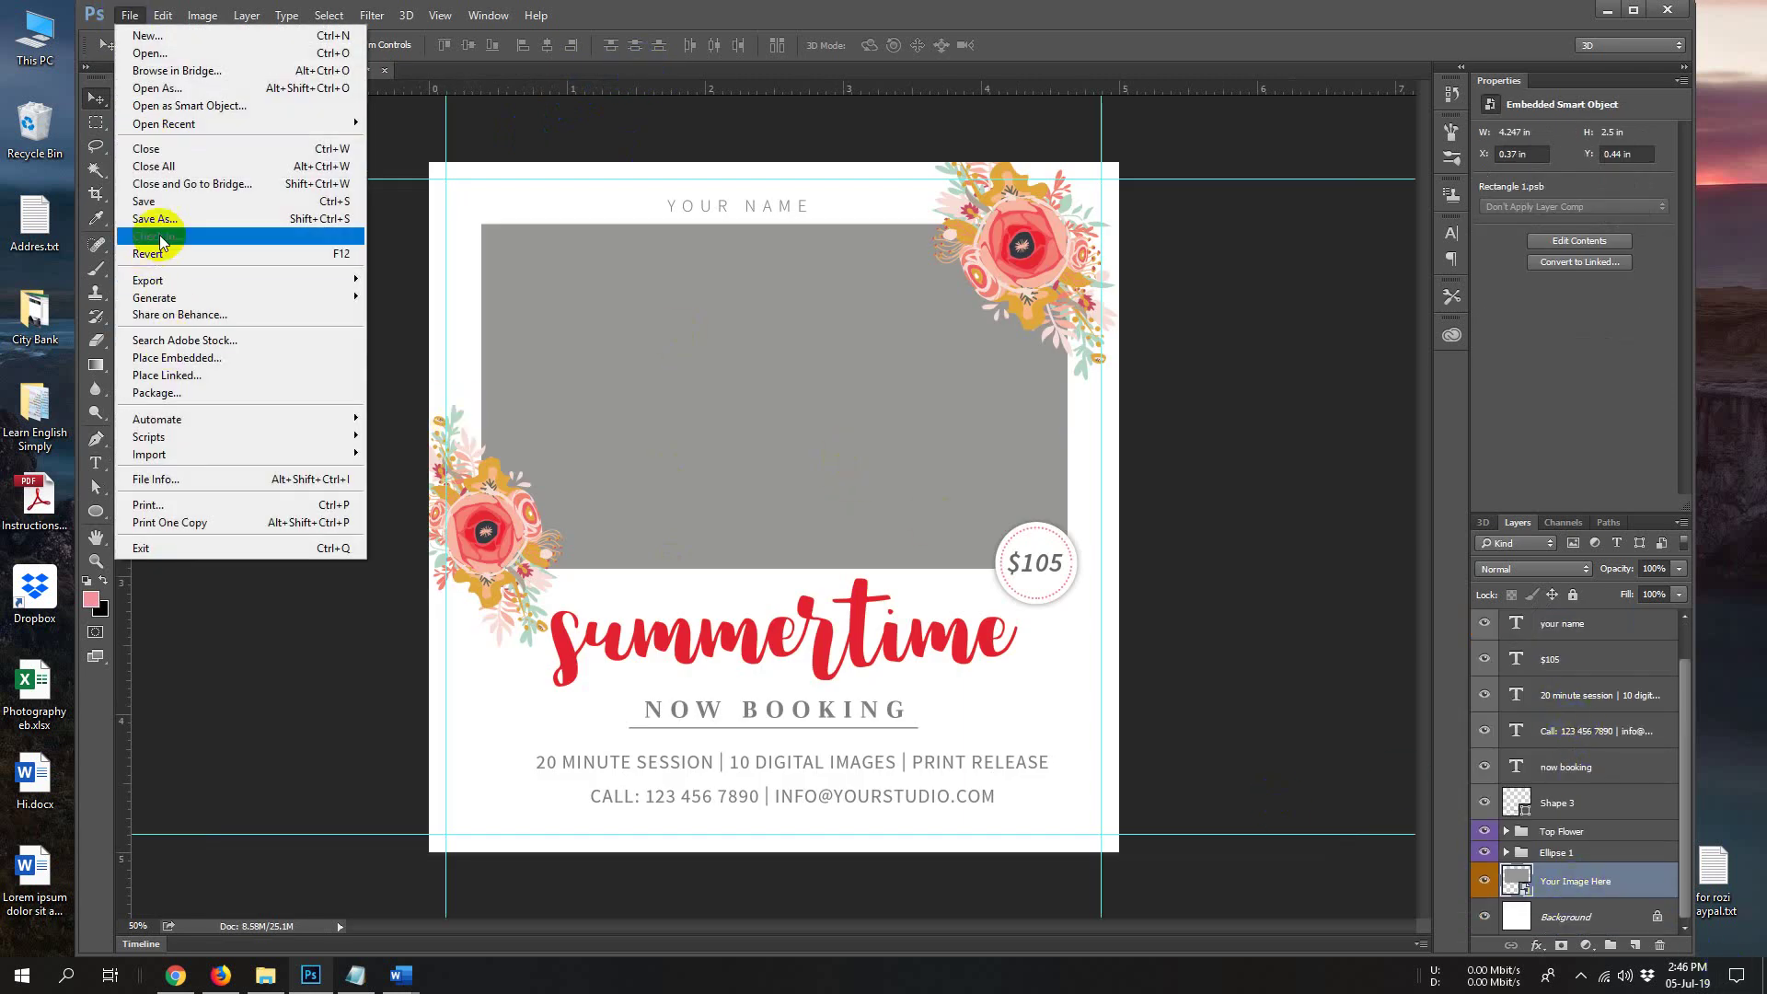
click(197, 362)
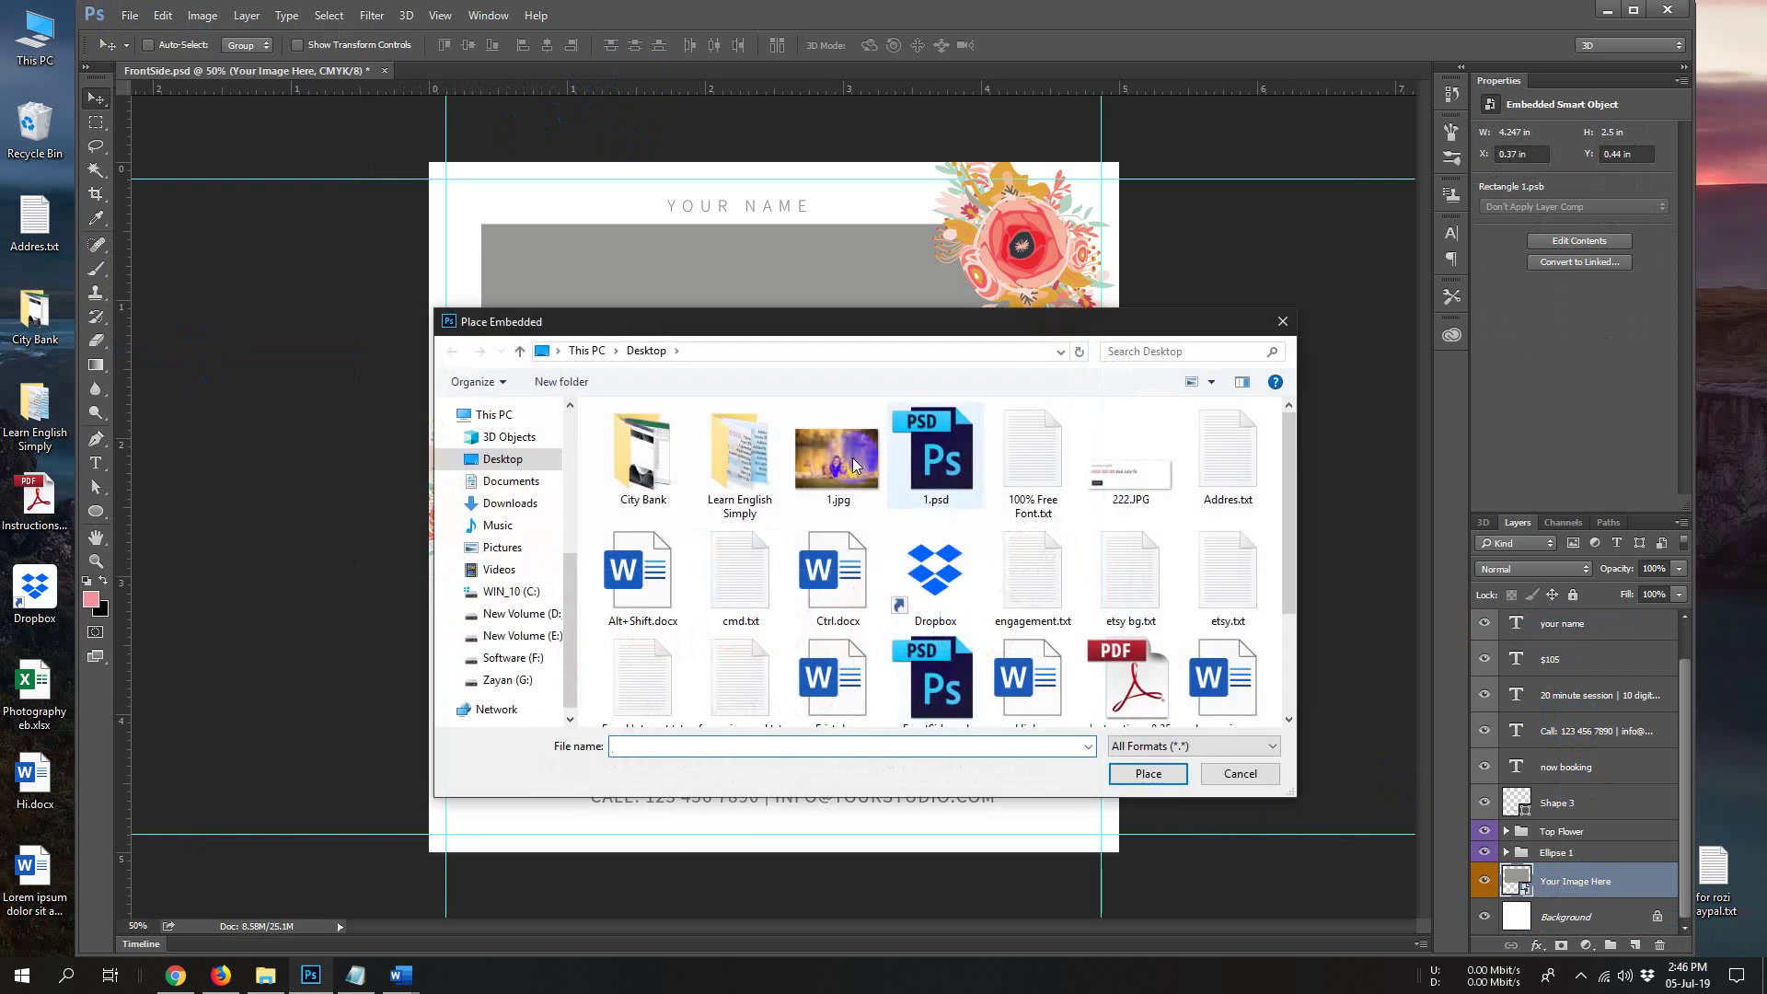
double_click(839, 455)
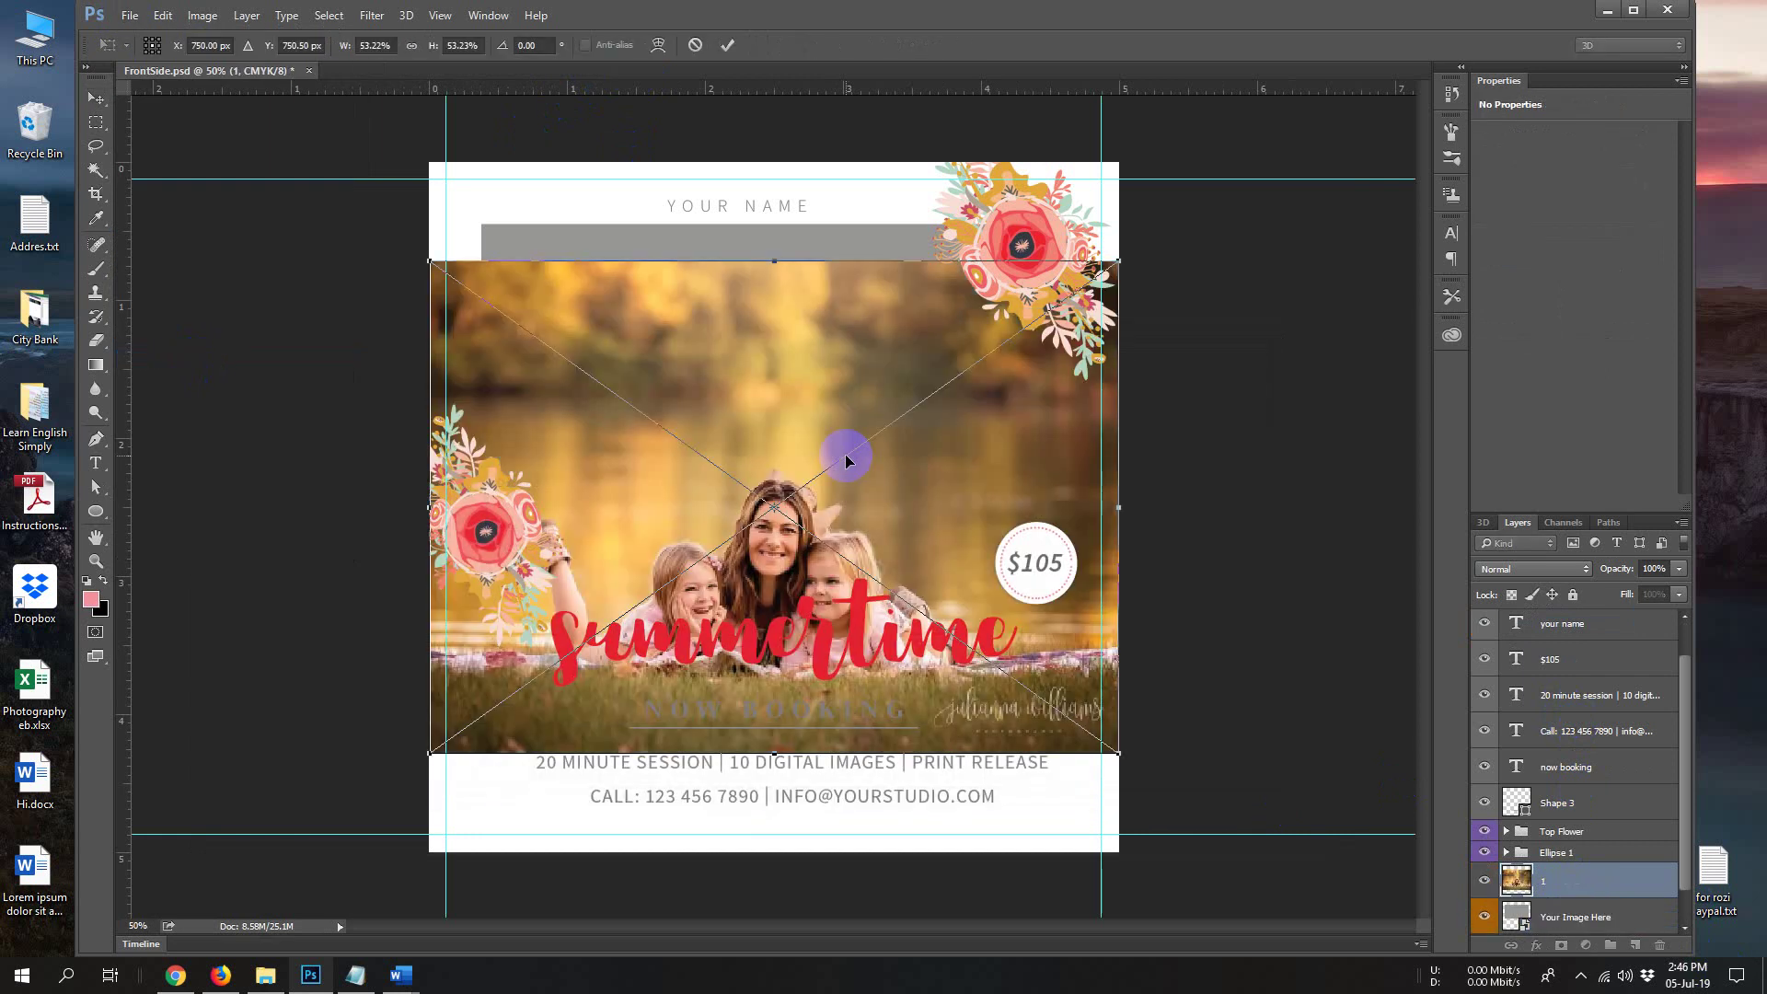
click(728, 45)
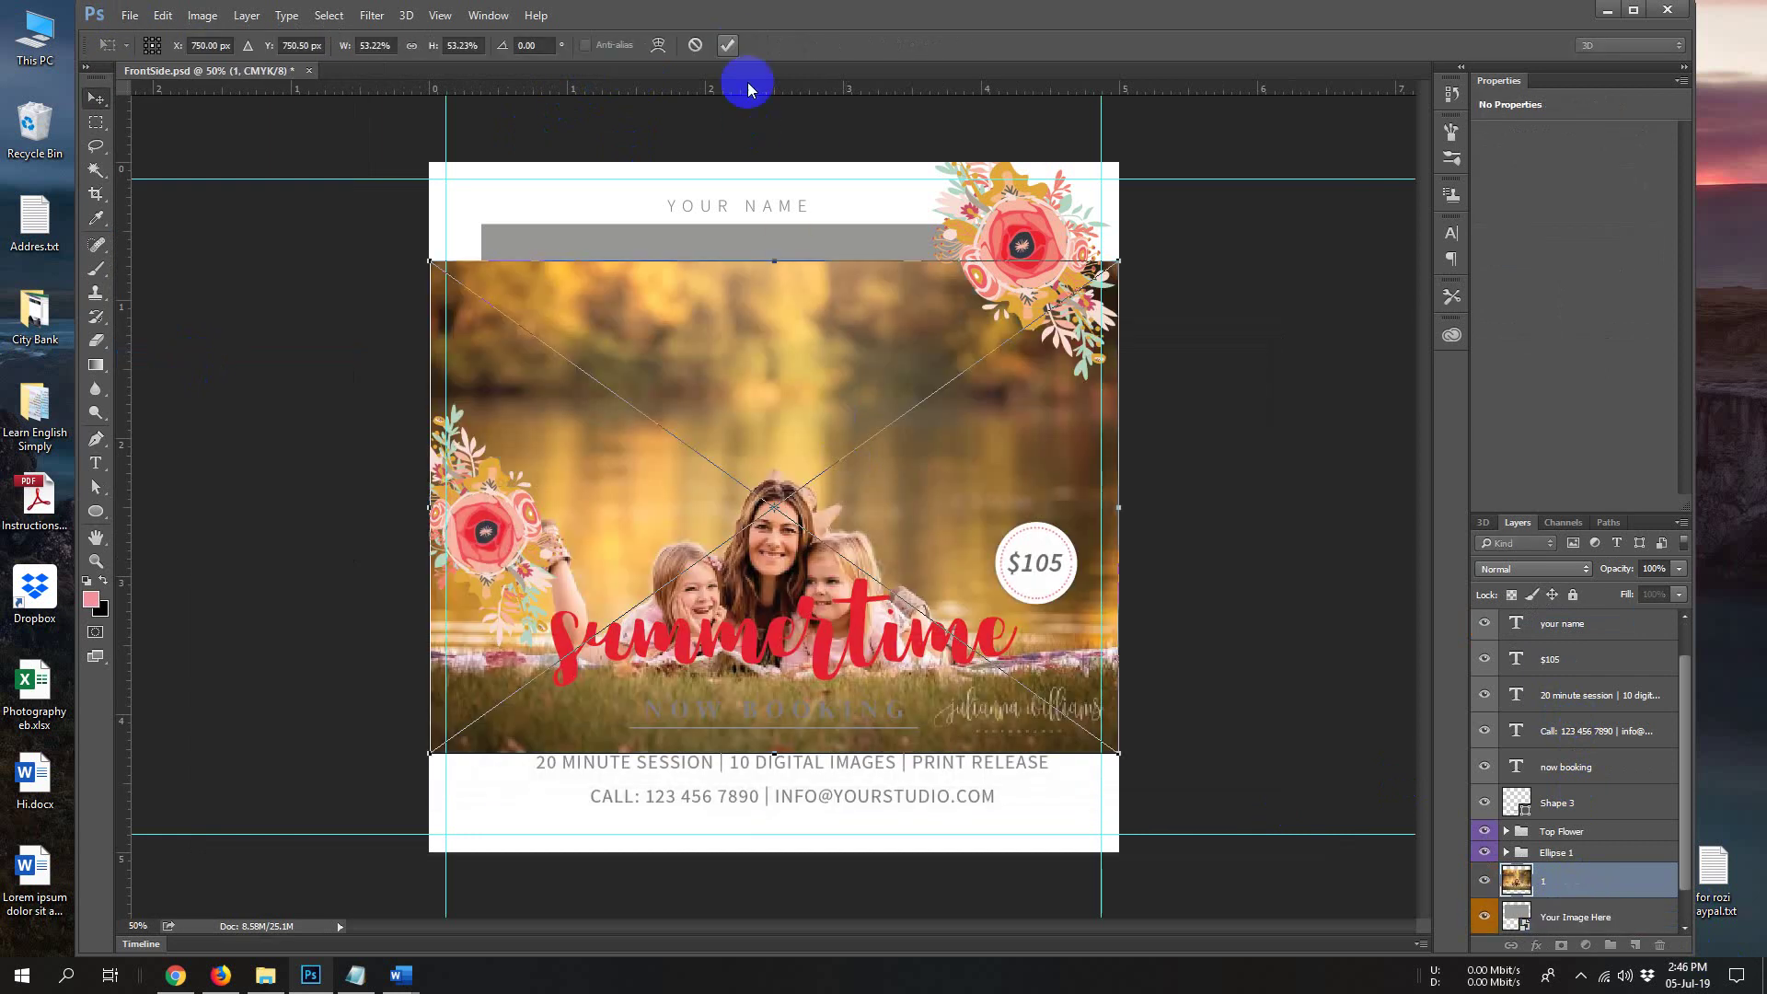
right_click(1557, 884)
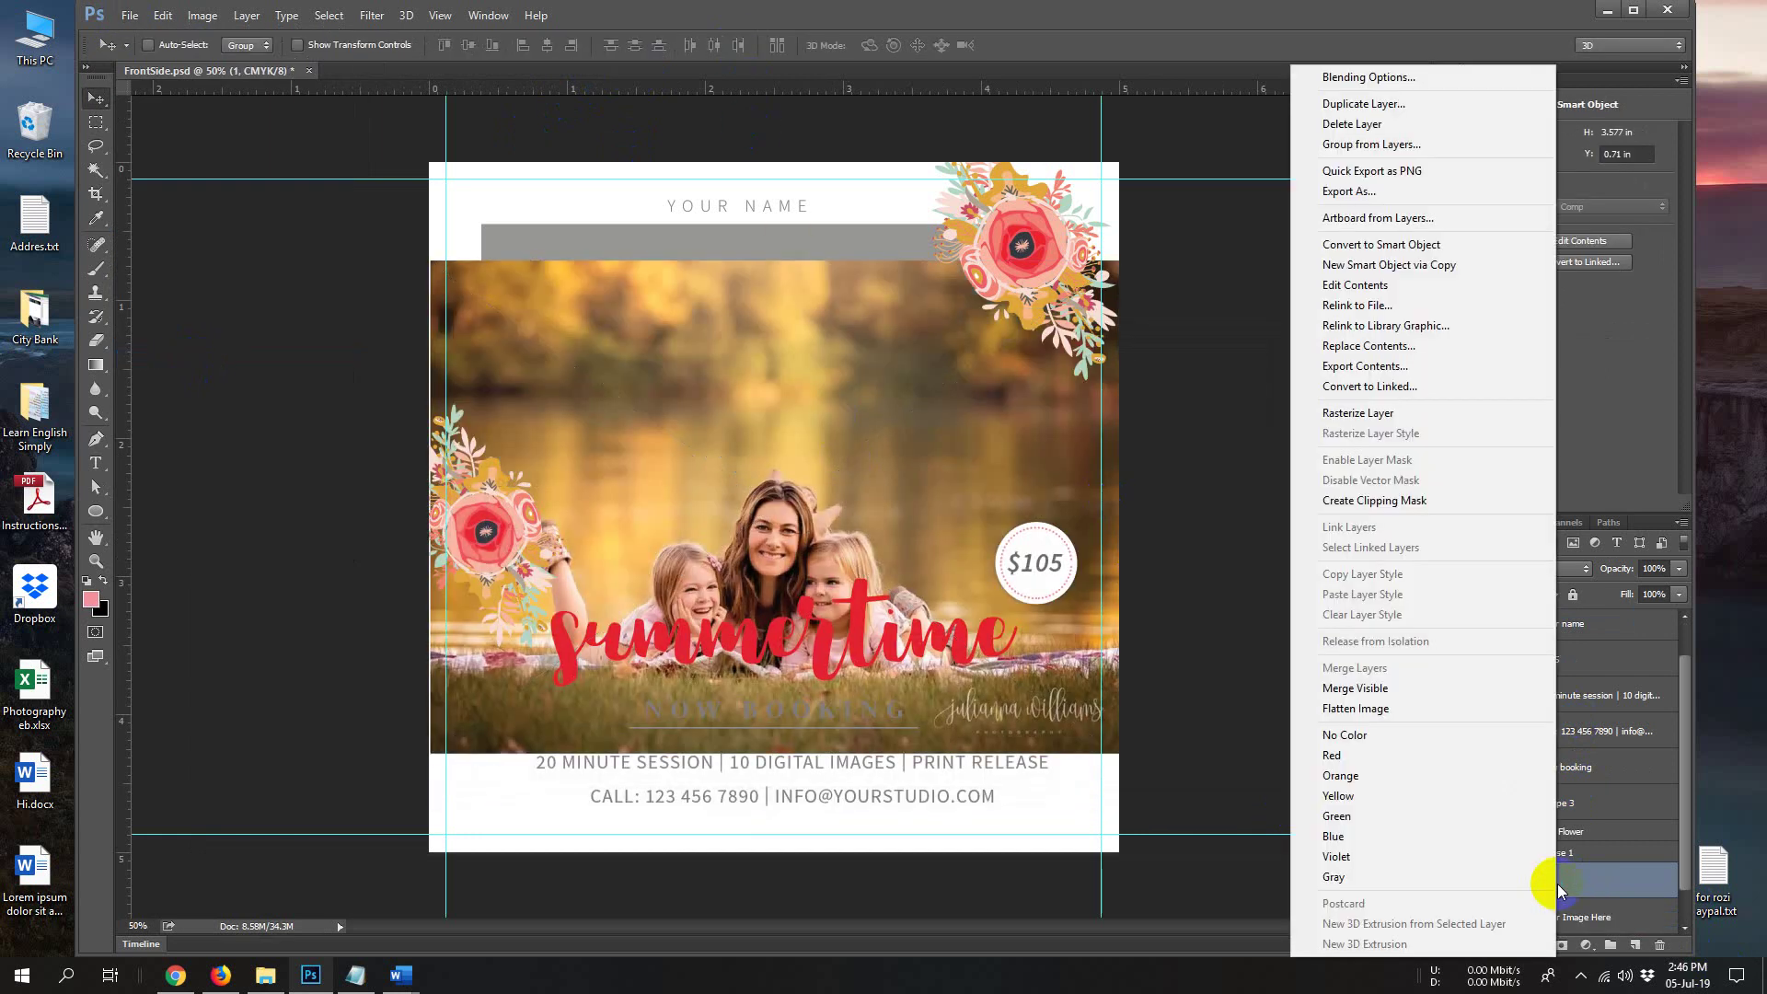
click(1388, 502)
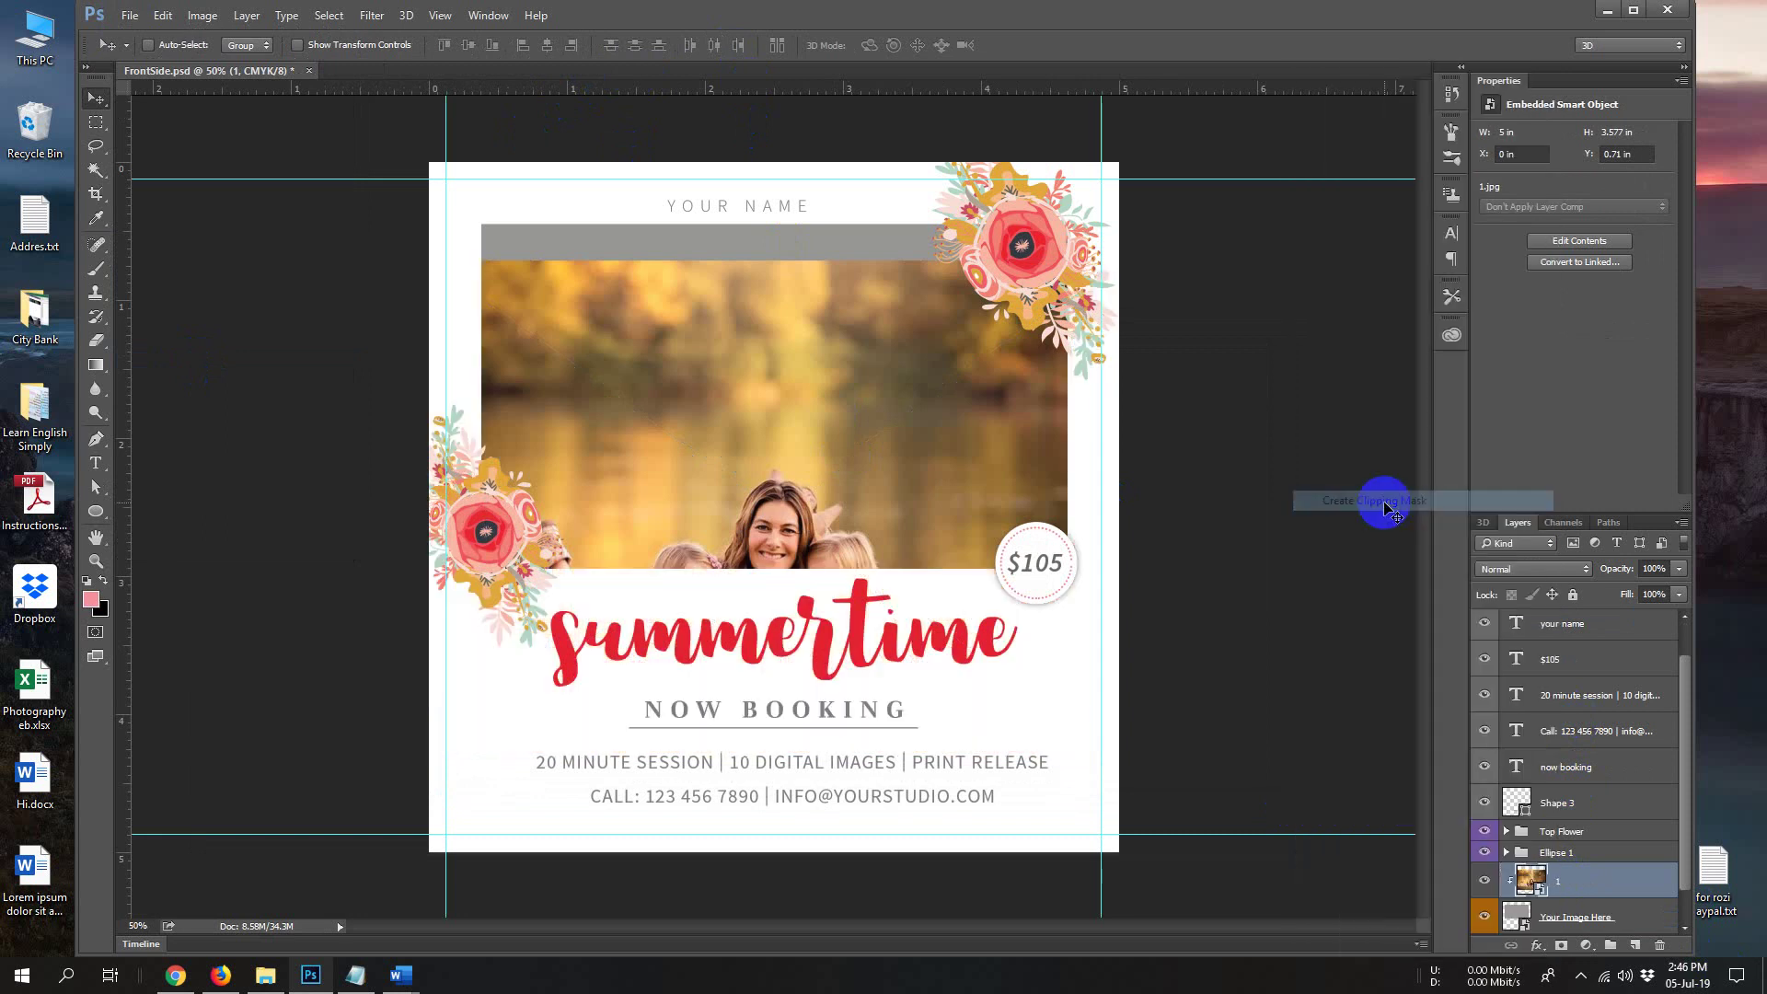
Switch to Ctrl.docx in Word, highlight the text "Ctrl+T", and minimize the document
click(401, 978)
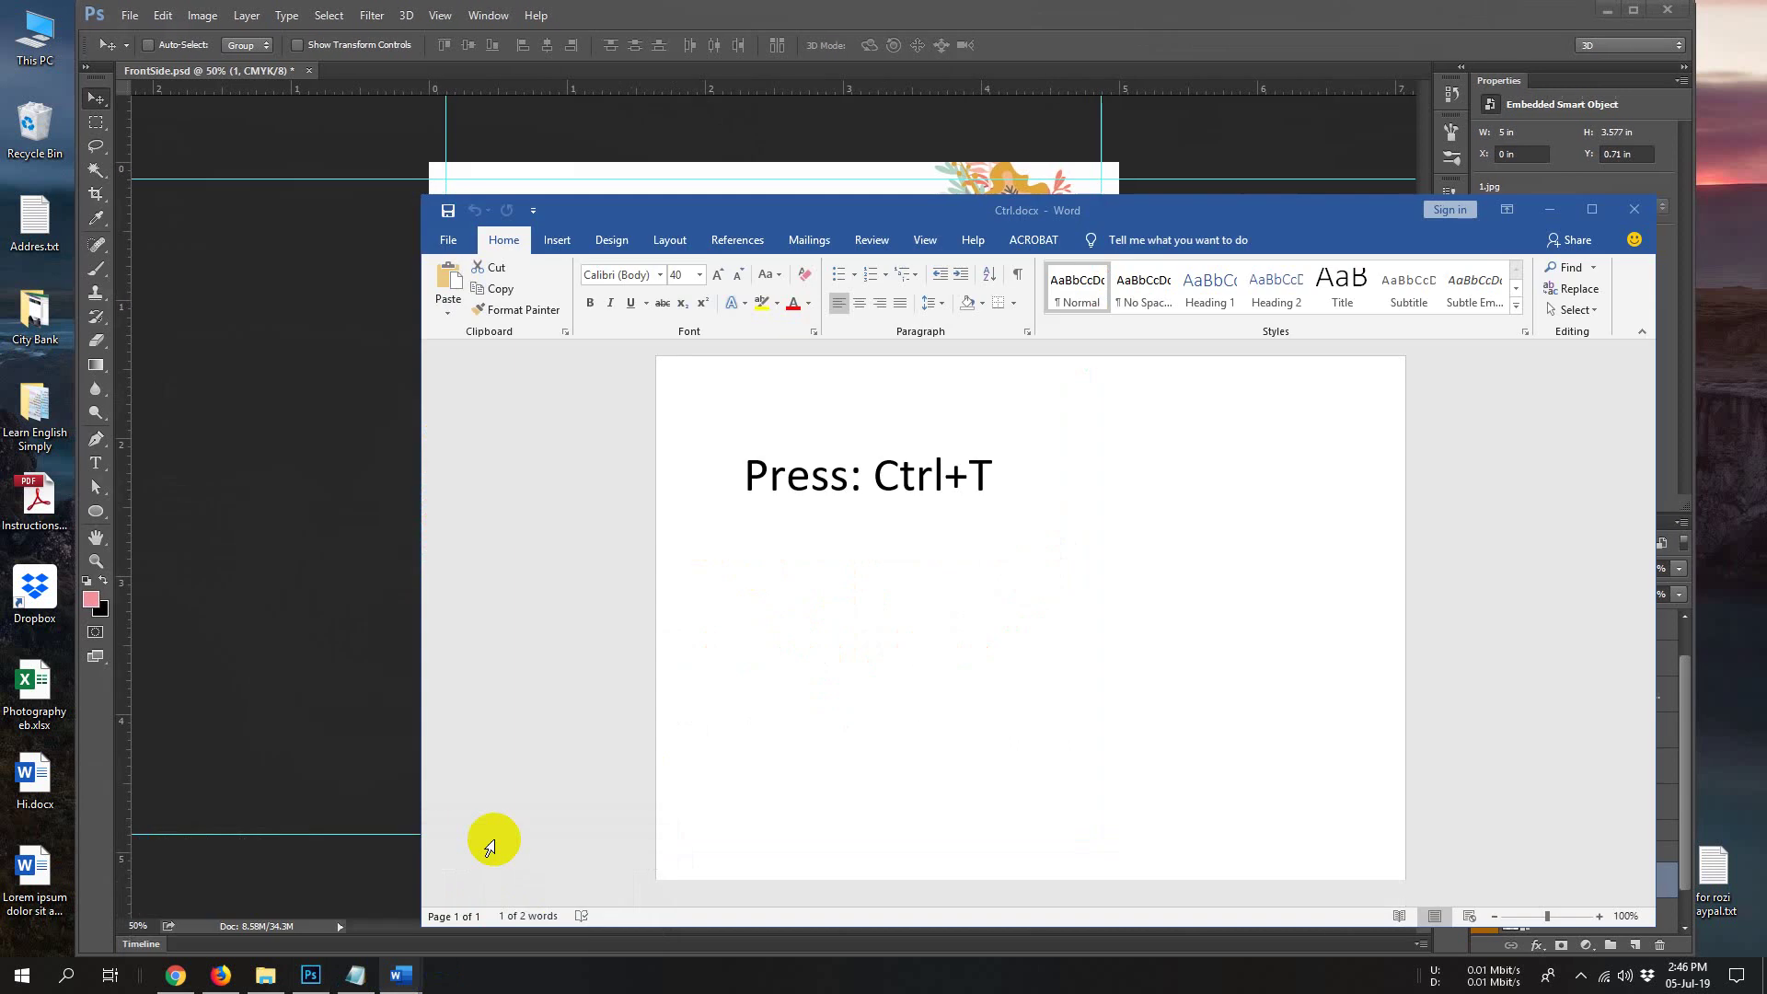
click(439, 906)
drag(871, 486, 1014, 461)
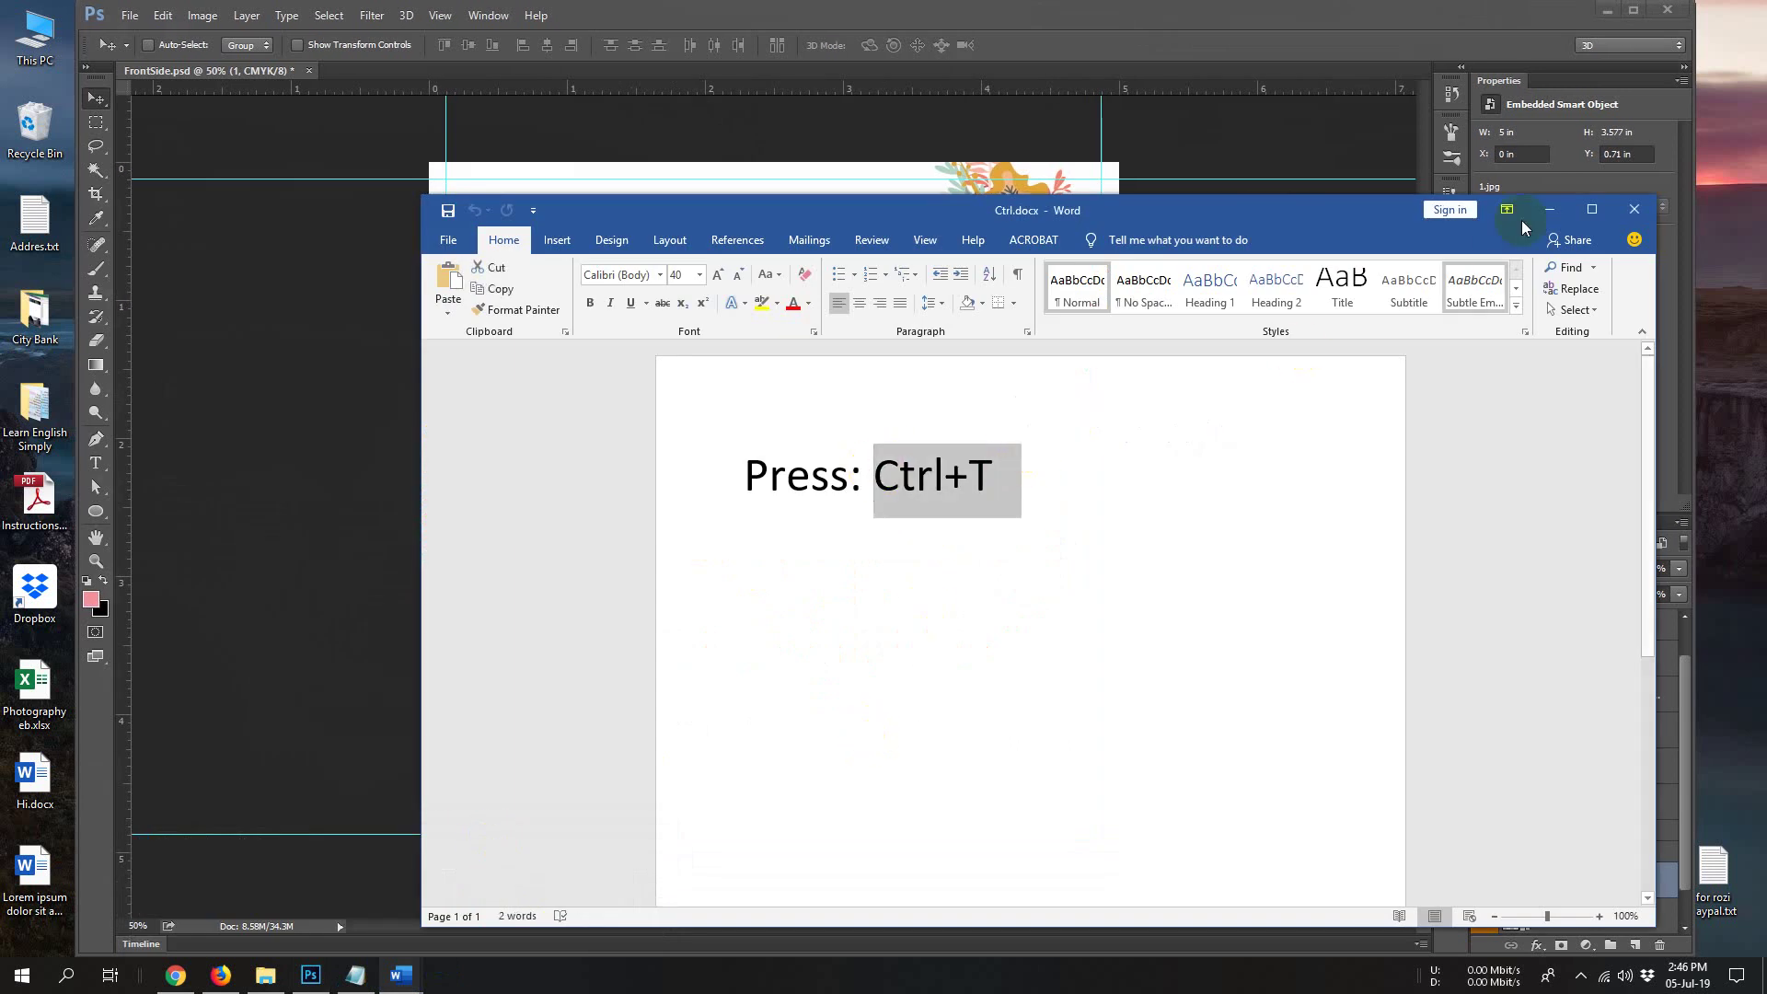
click(1548, 212)
Start Free Transform on the clipped photo and move it up to about X 747 px, Y 486.5 px to fill the frame
key(ctrl+t)
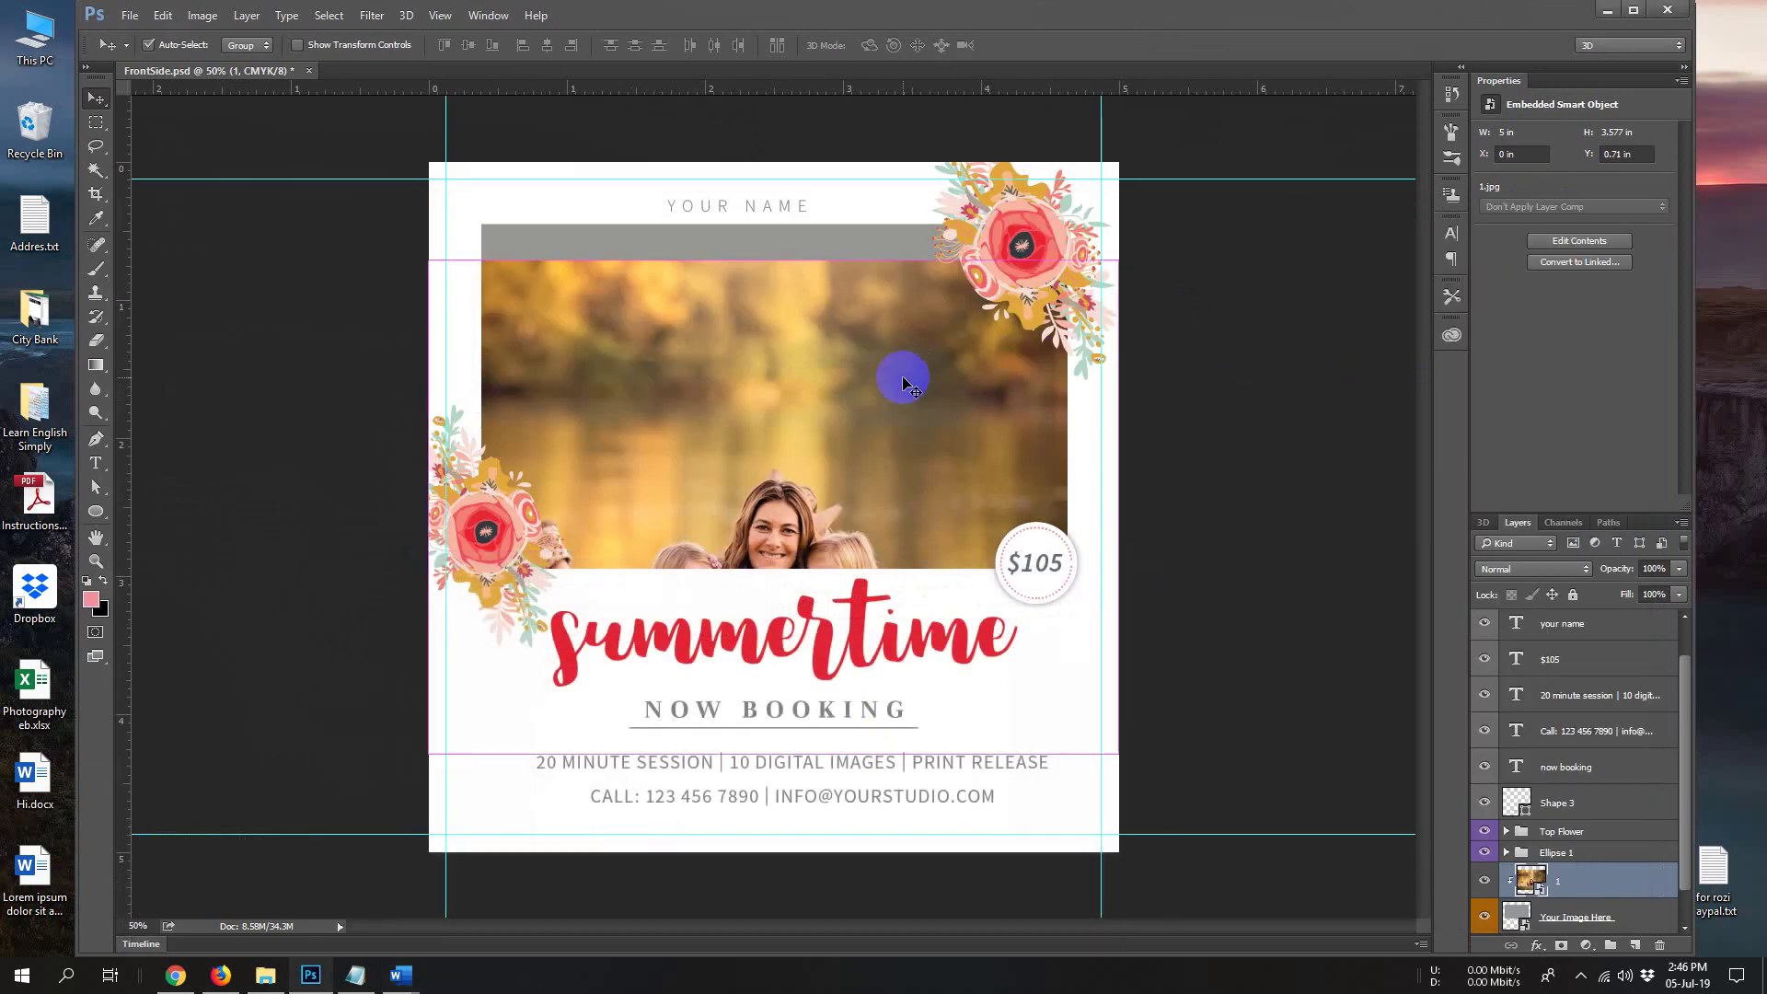
drag(803, 415, 798, 300)
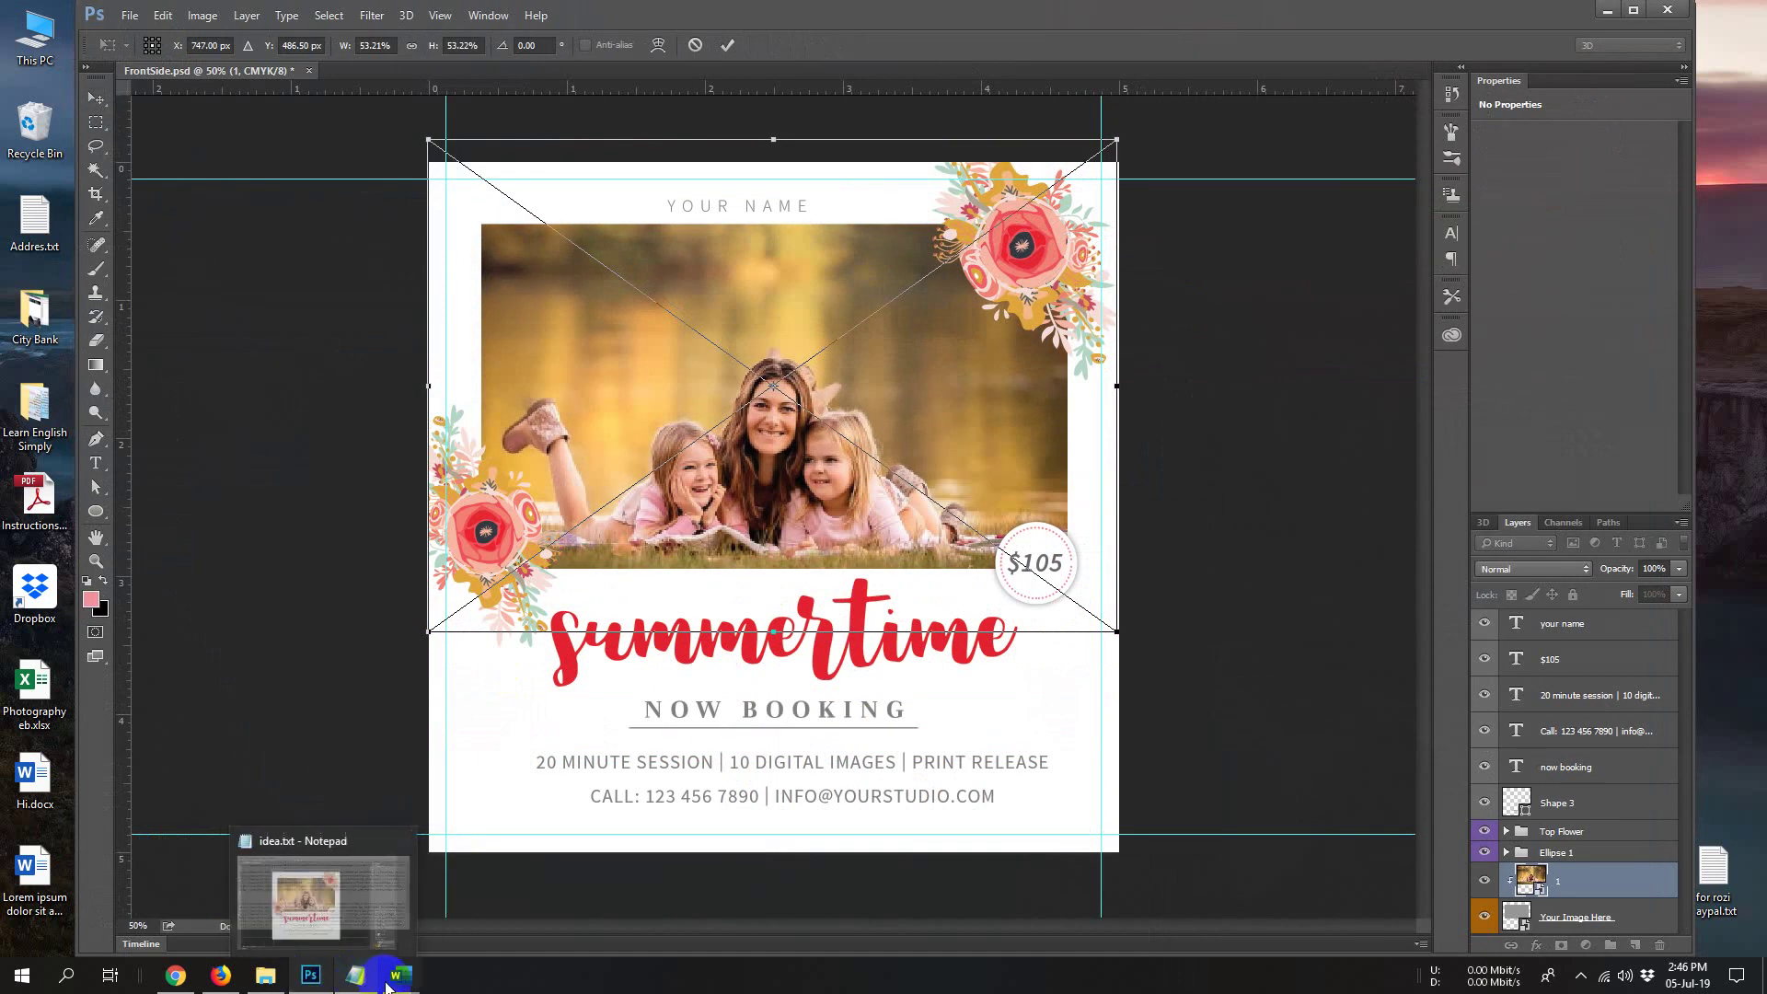
Switch to Alt+Shift.docx in Word, highlight the text "Alt+Shift" again, and minimize the document
mouse_move(398, 975)
click(229, 899)
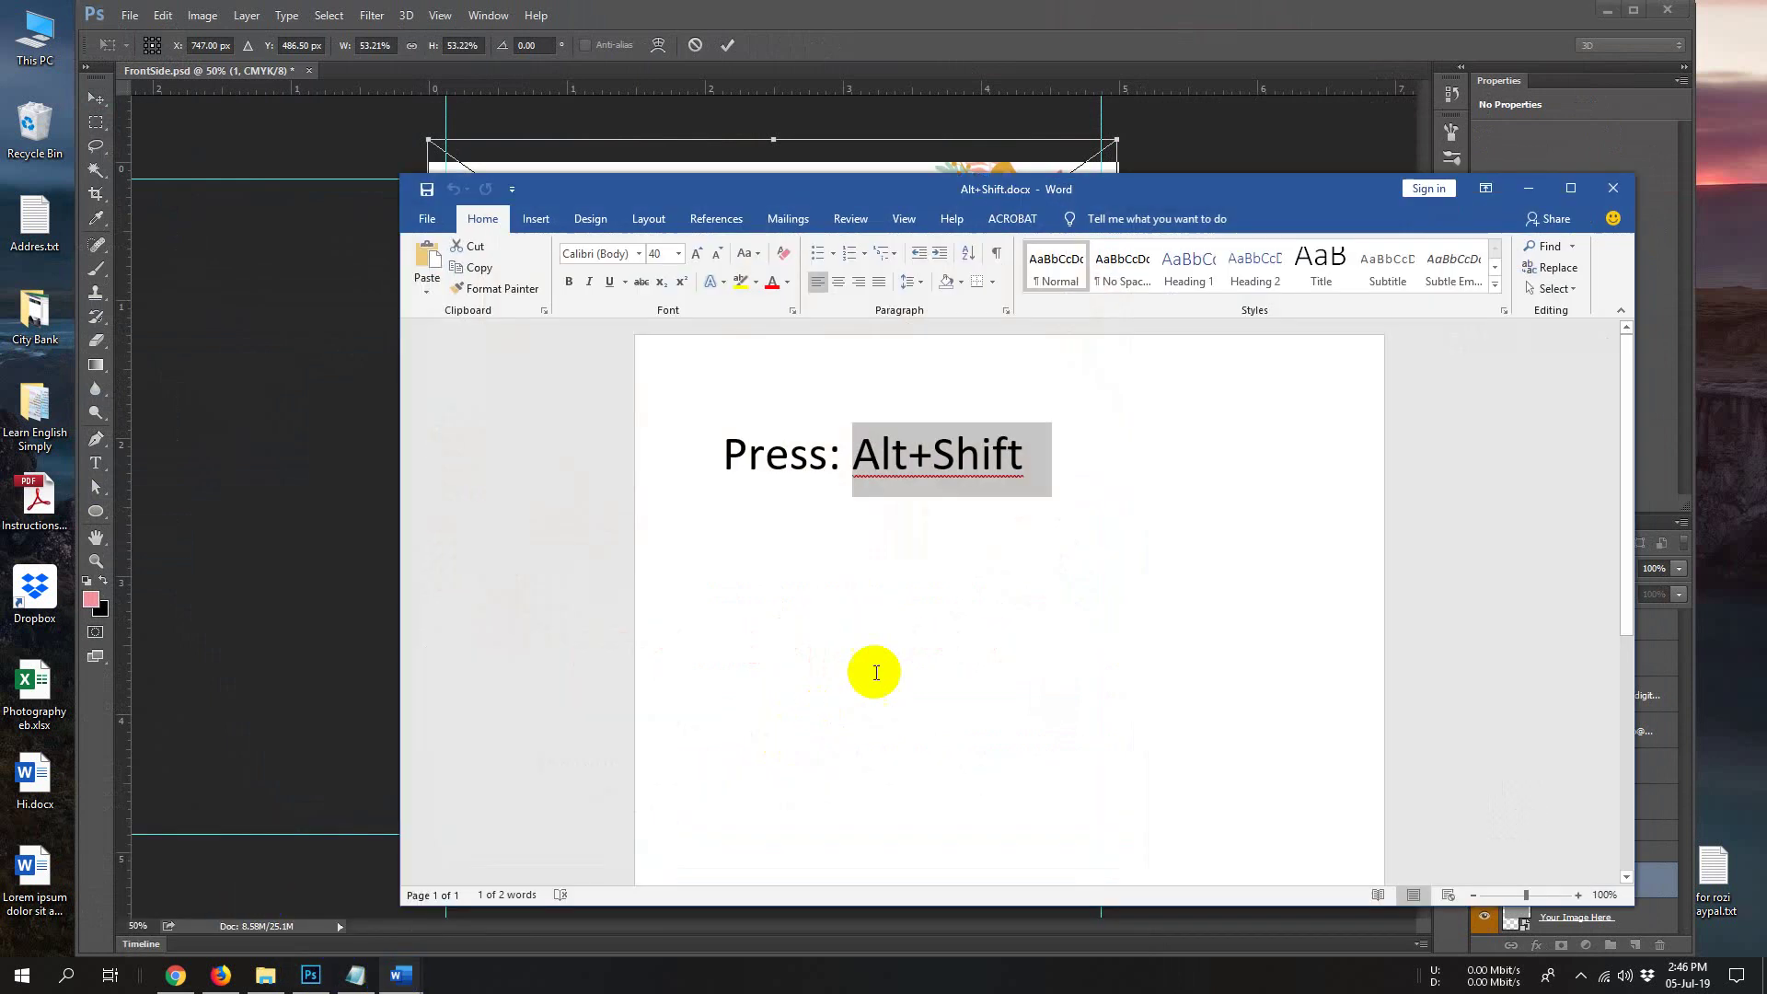
click(877, 672)
drag(851, 455, 1022, 458)
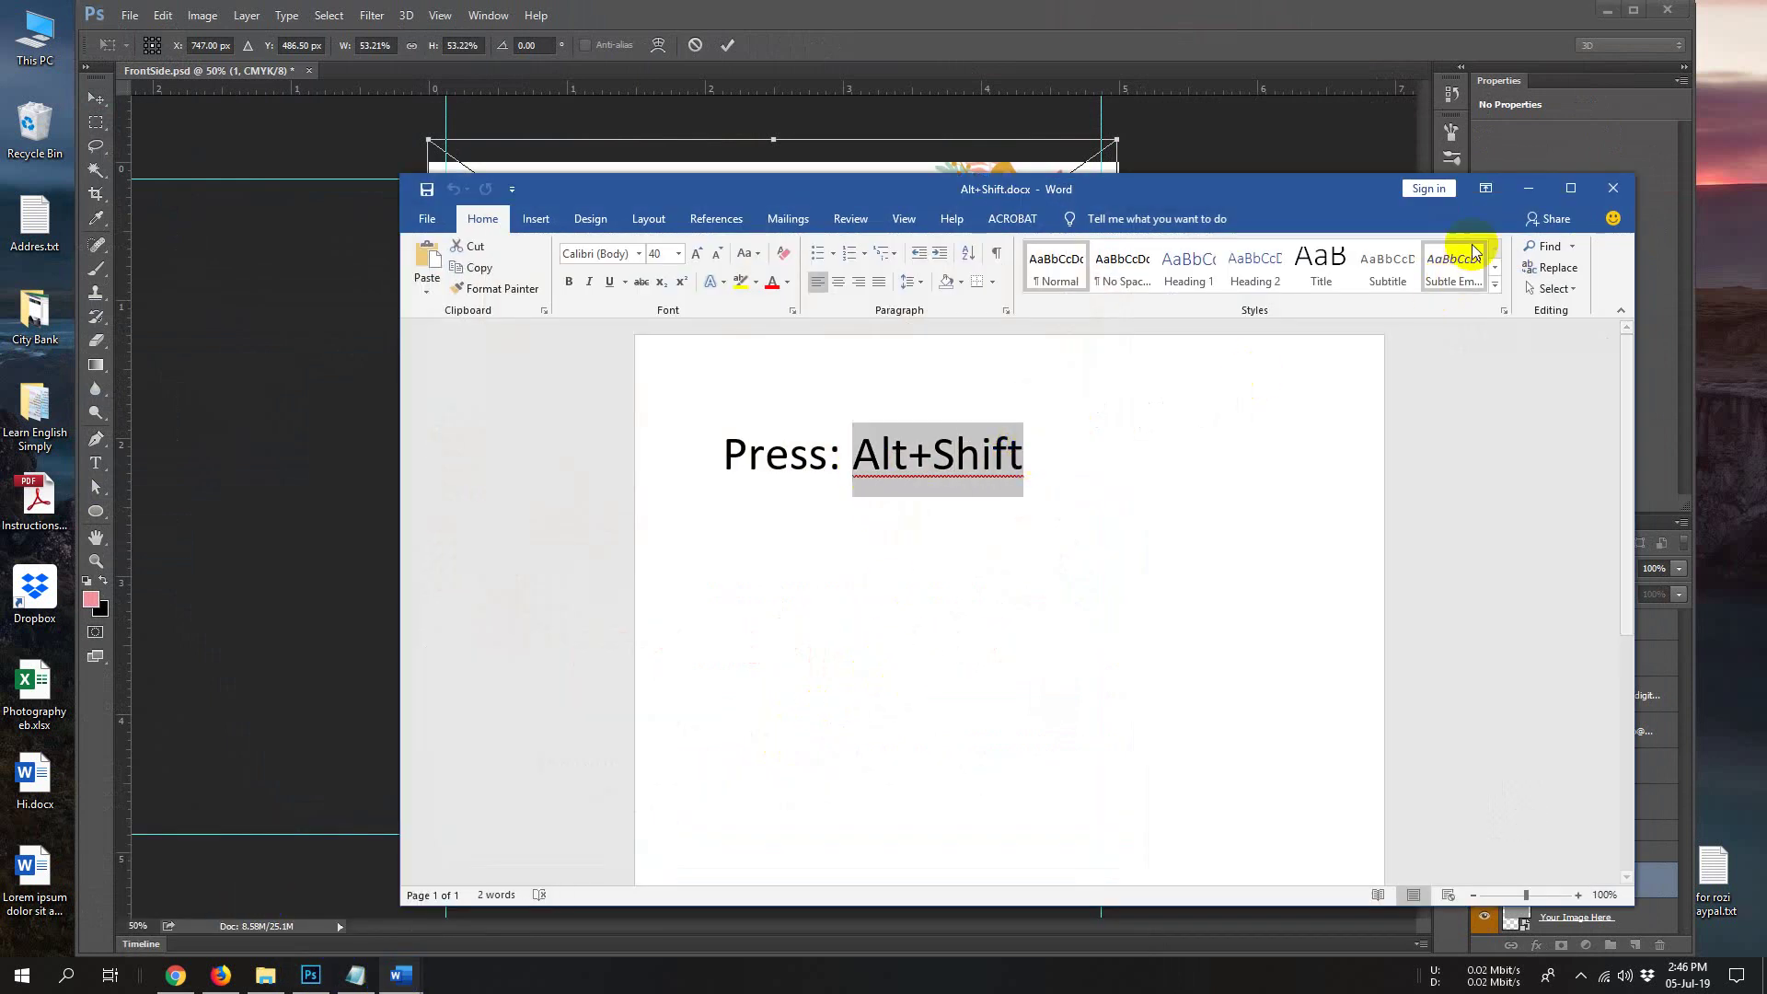
click(1528, 188)
Scale the clipped photo proportionally from its center to about 4.86 by 3.48 in, apply the transform, and save FrontSide.psd
mouse_move(1124, 628)
mouse_down()
mouse_move(1169, 695)
mouse_move(1073, 607)
mouse_move(1115, 650)
mouse_up()
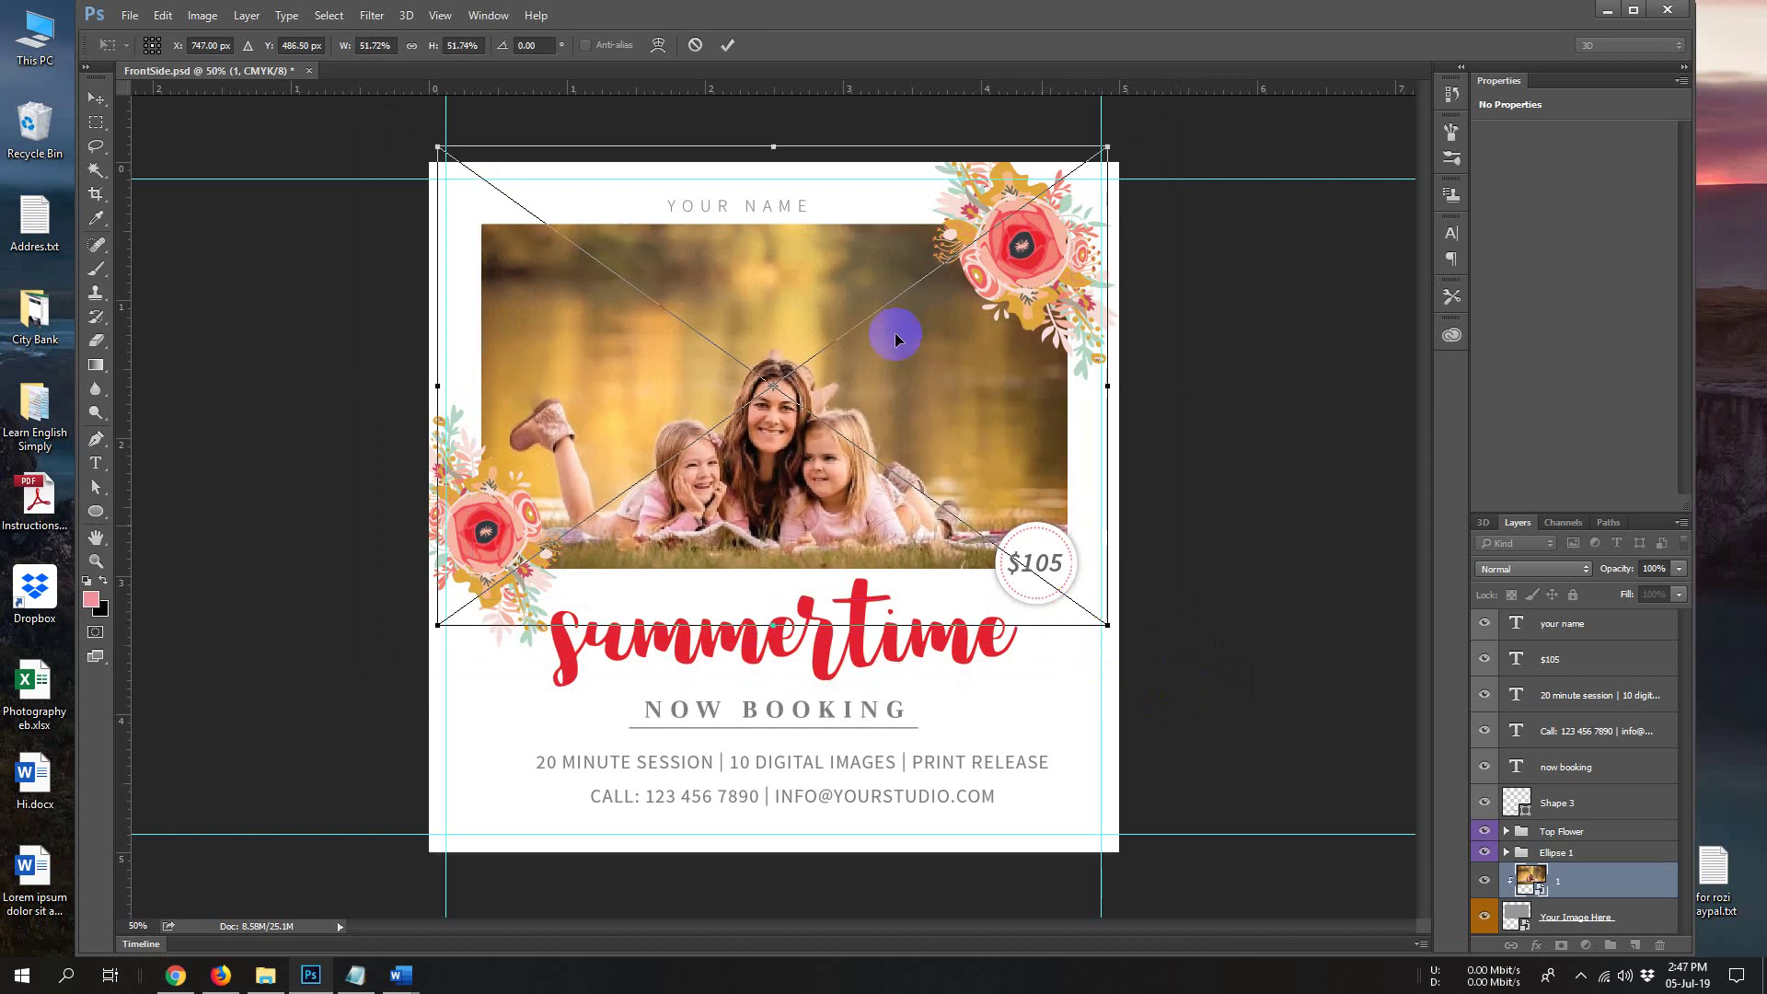
click(726, 51)
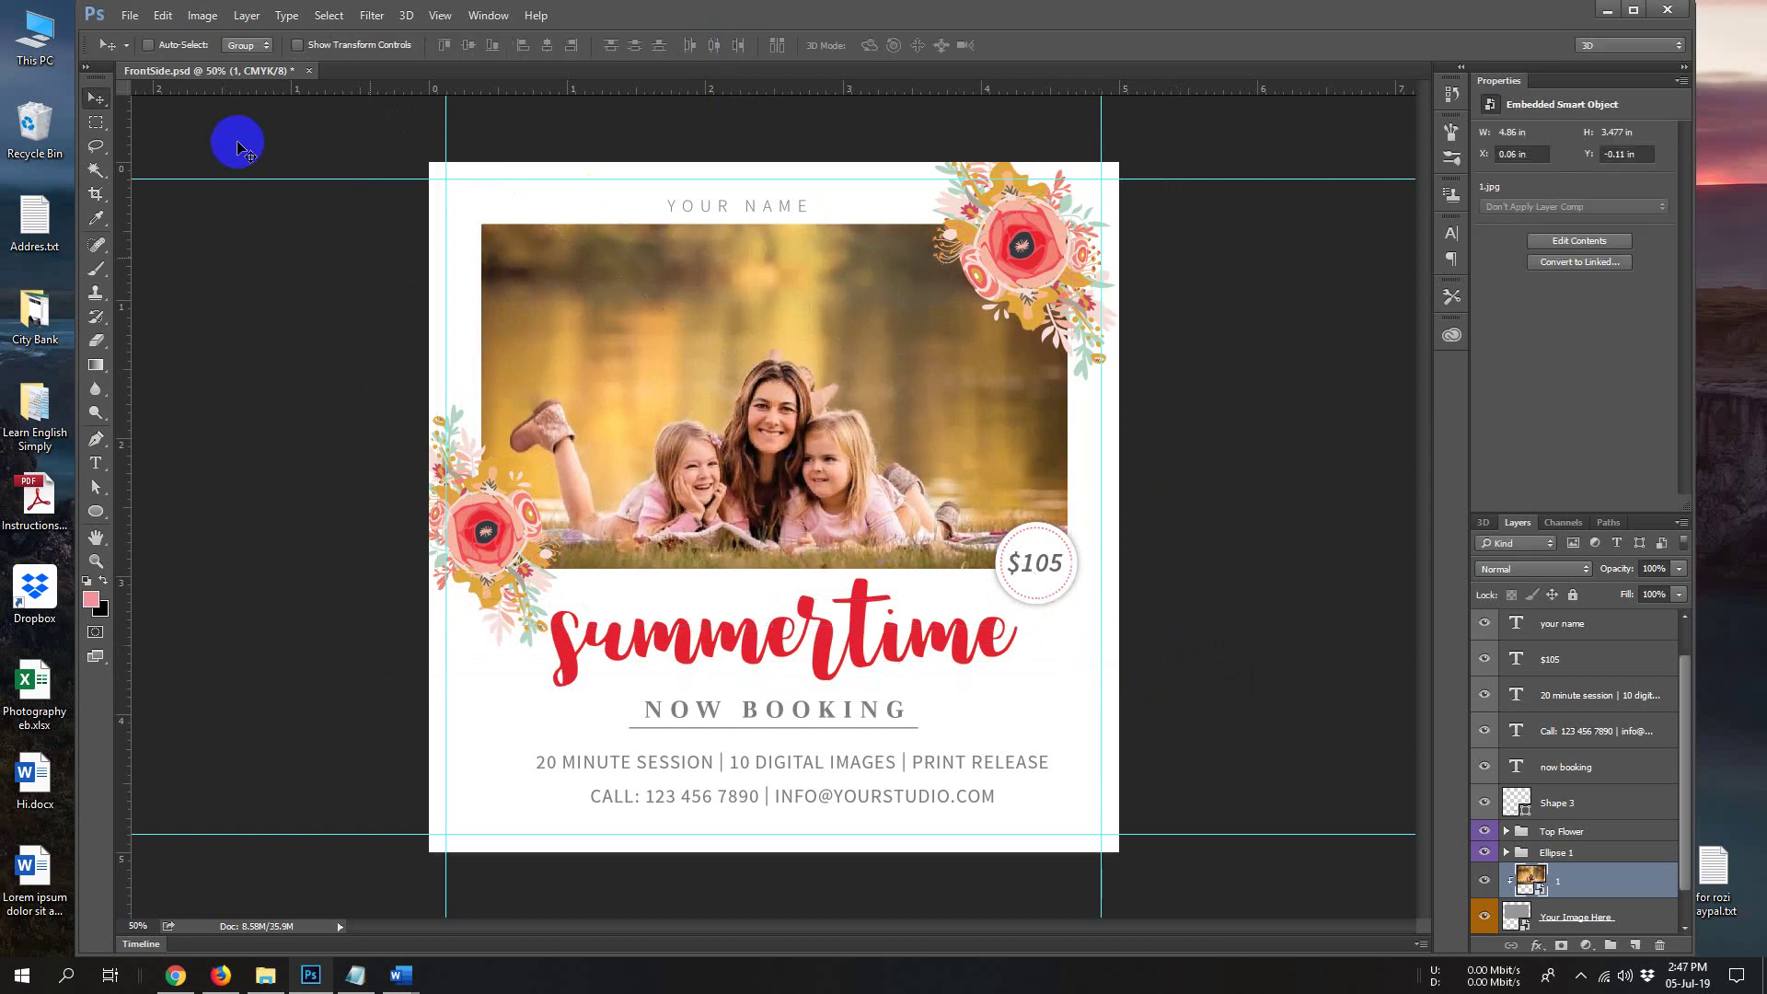
click(131, 18)
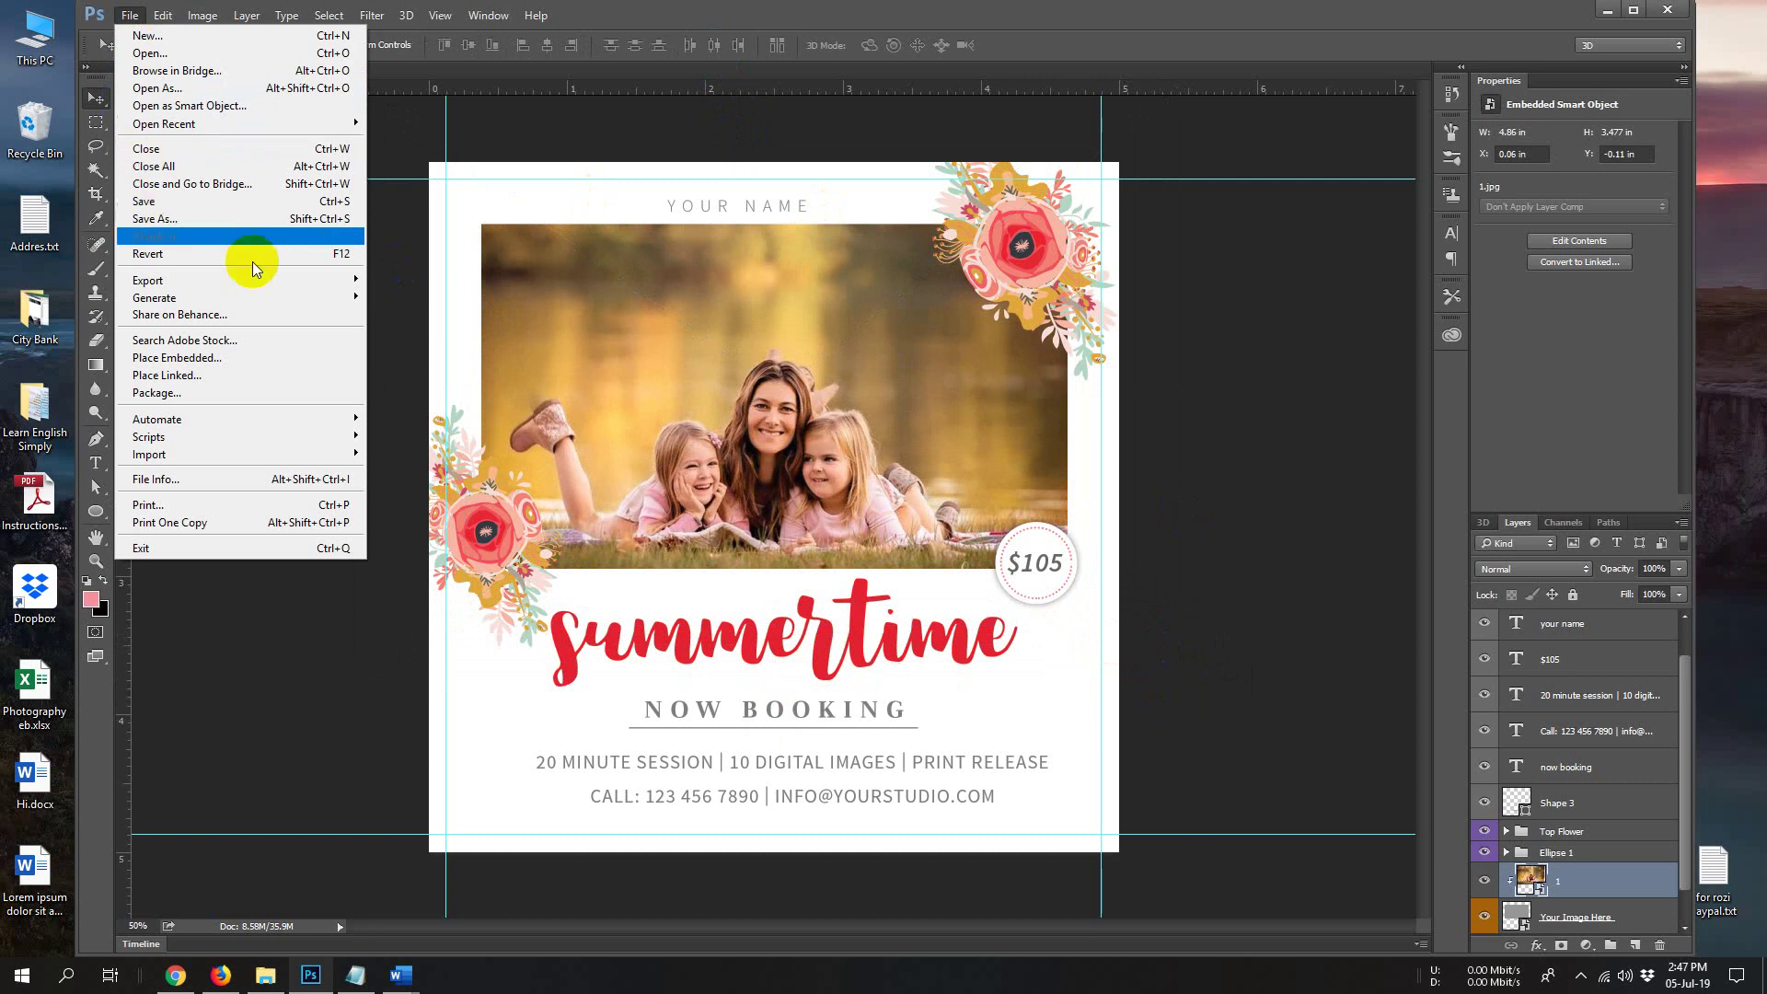
click(148, 208)
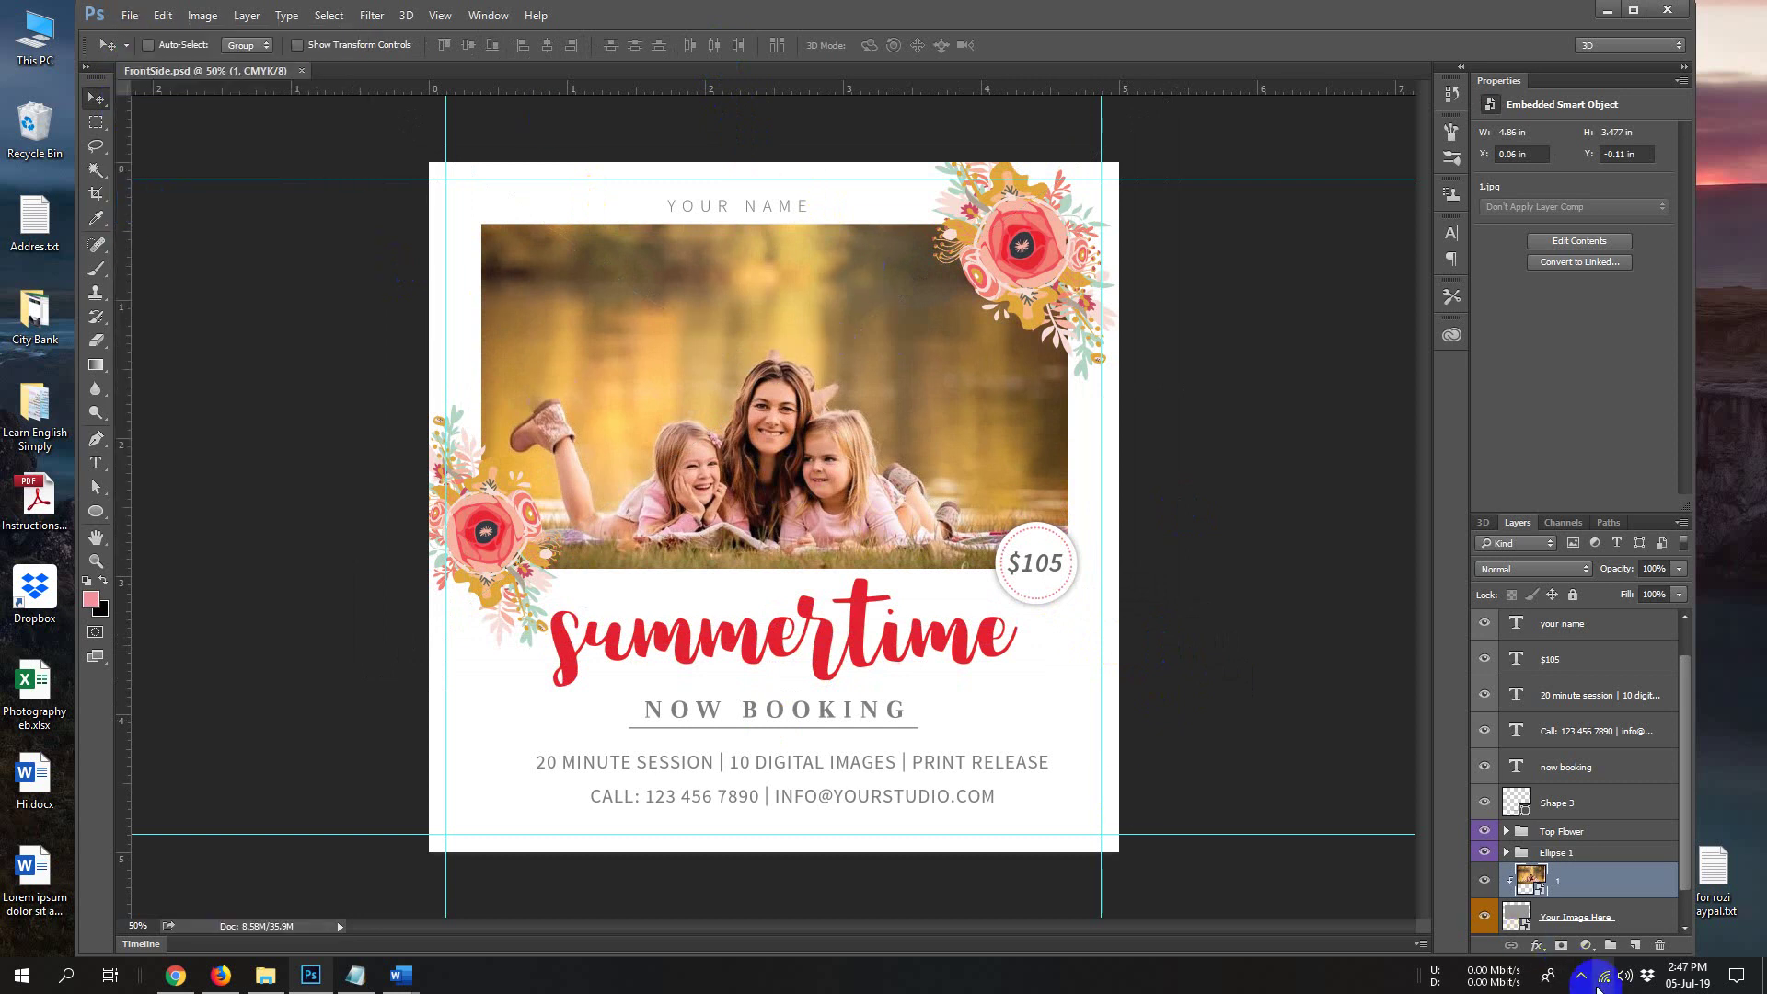